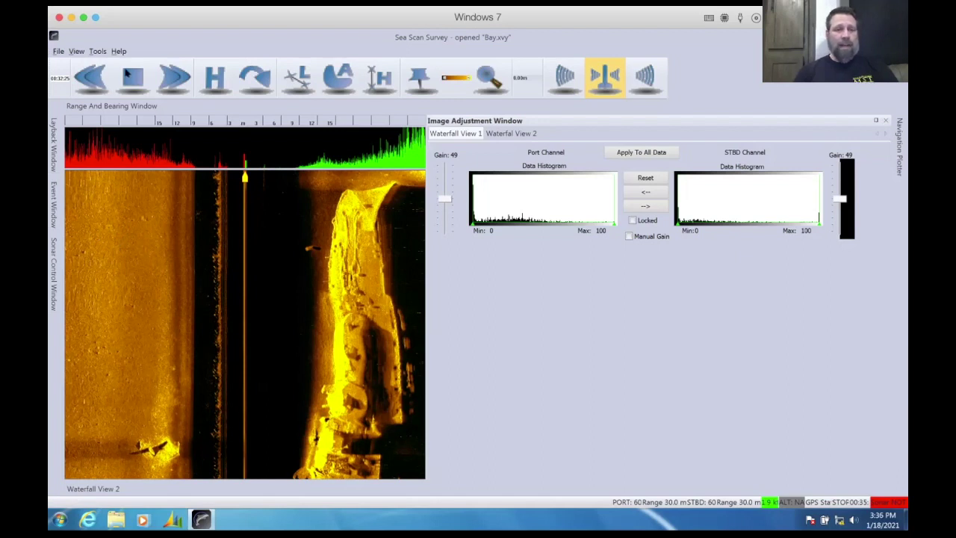
- Play the sonar record backward and forward along the wreck, stopping where the wreck's end is in view
left_click(91, 78)
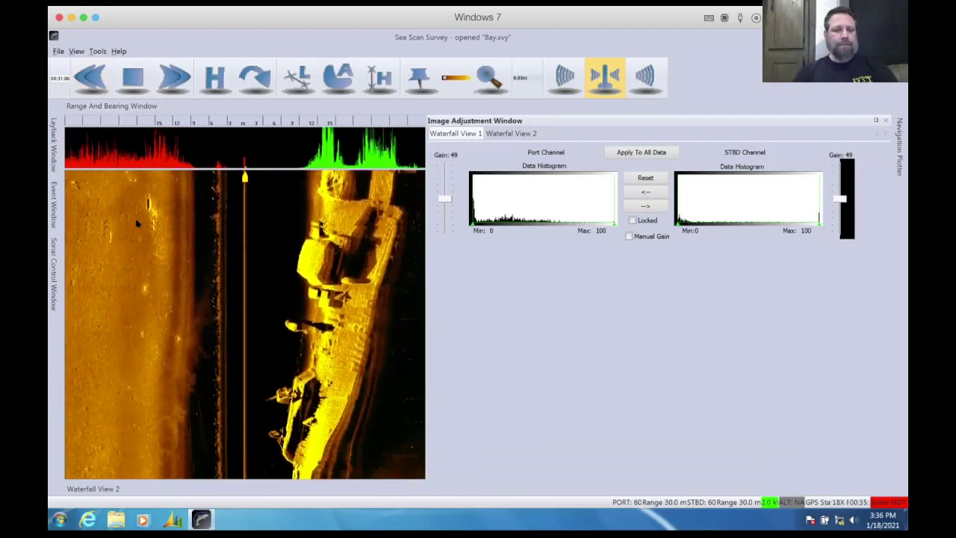
left_click(134, 80)
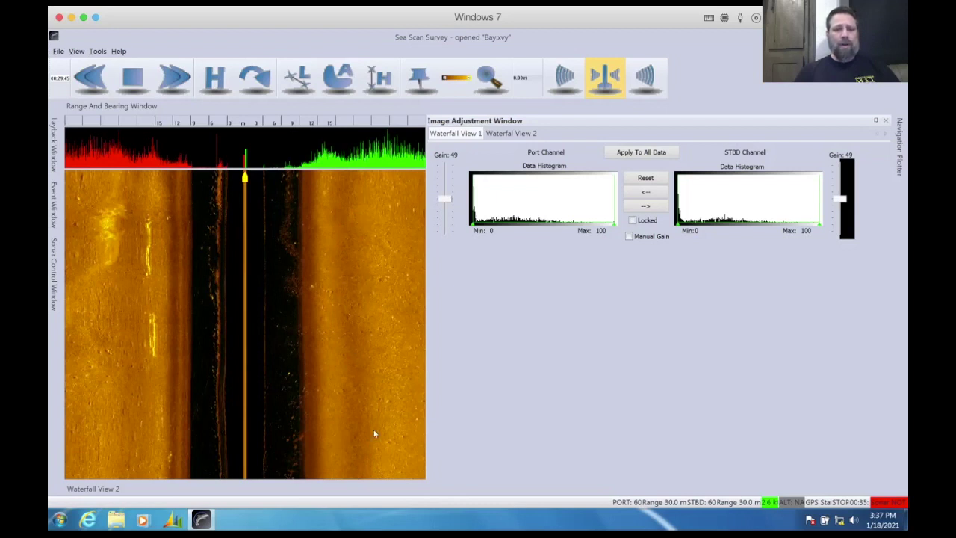
left_click(171, 87)
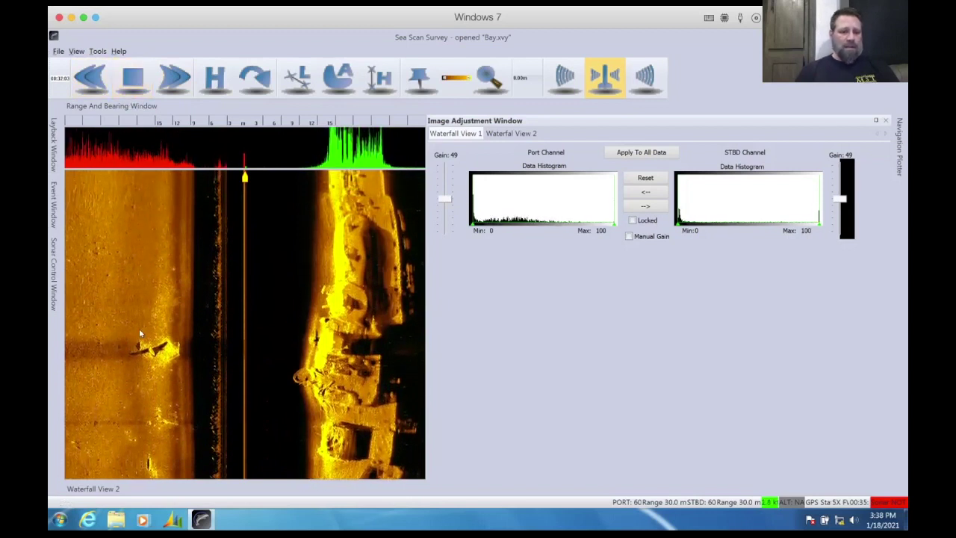
left_click(135, 77)
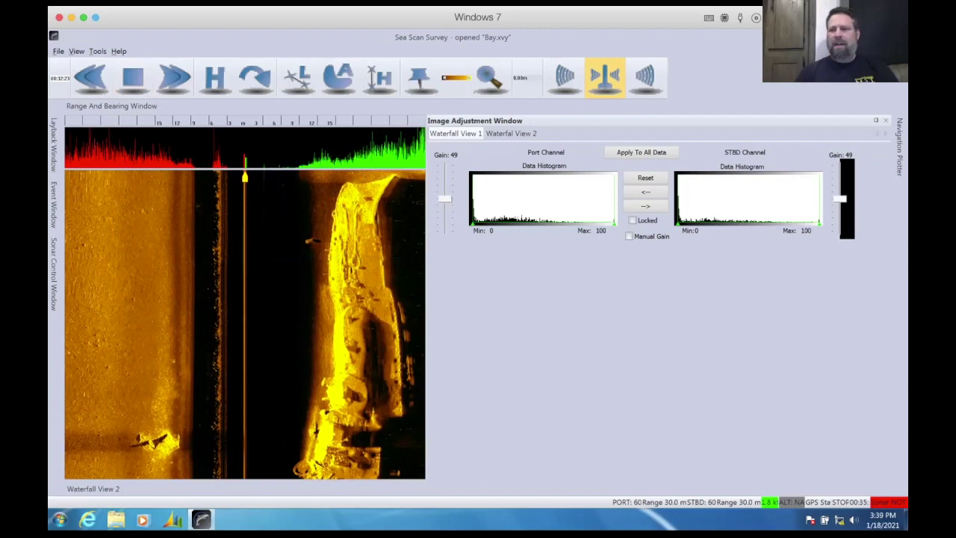
- Keep the Navigation Plotter docked open and zoom the chart out to show the surrounding coastline
mouse_move(899, 146)
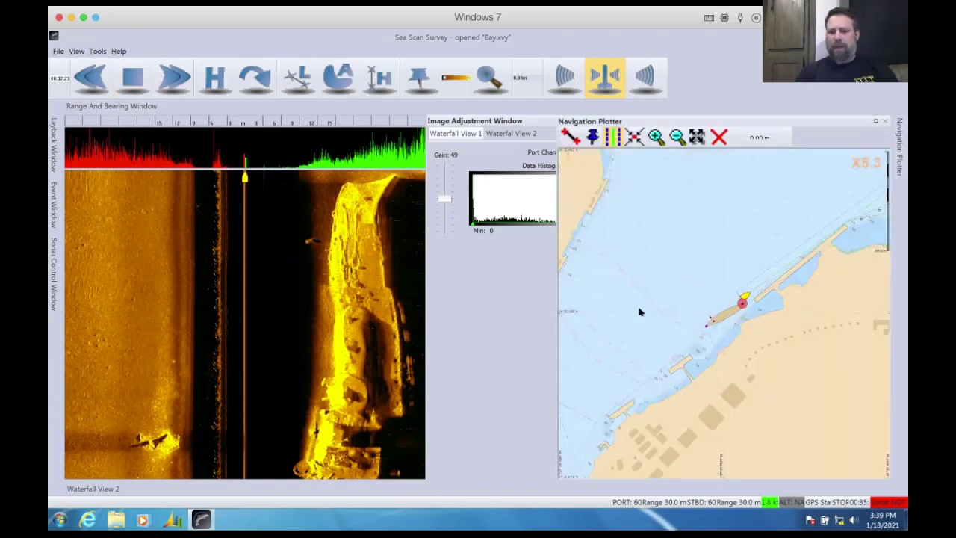
left_click(875, 120)
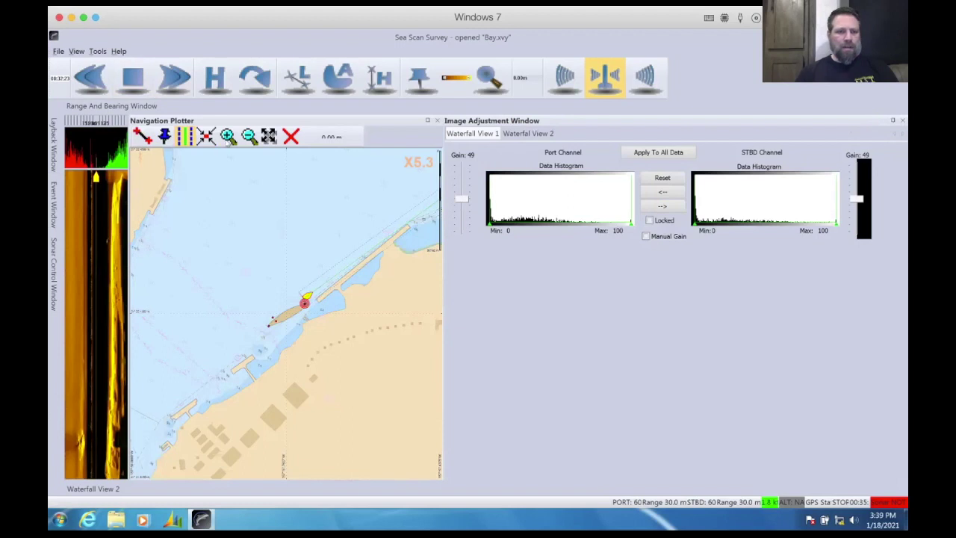
left_click(249, 136)
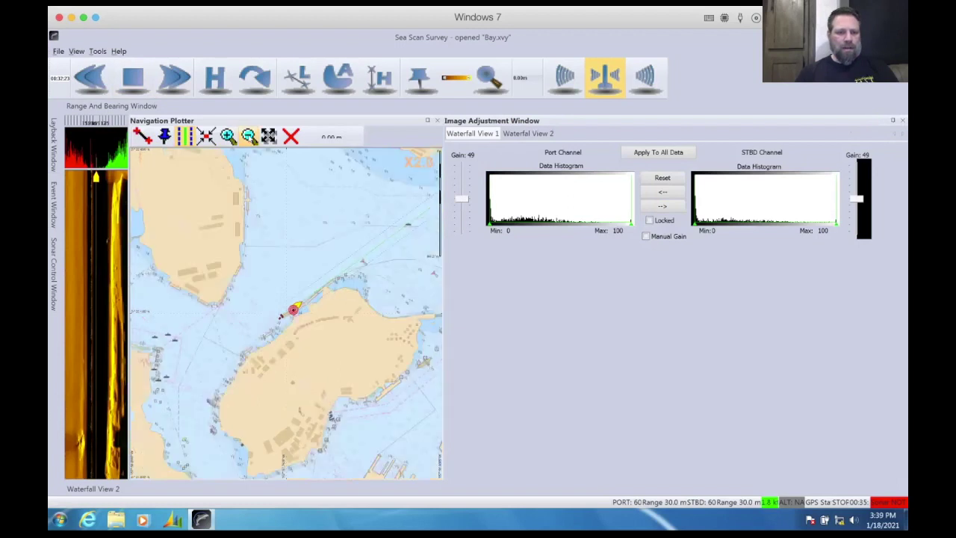
left_click(249, 136)
left_click(249, 136)
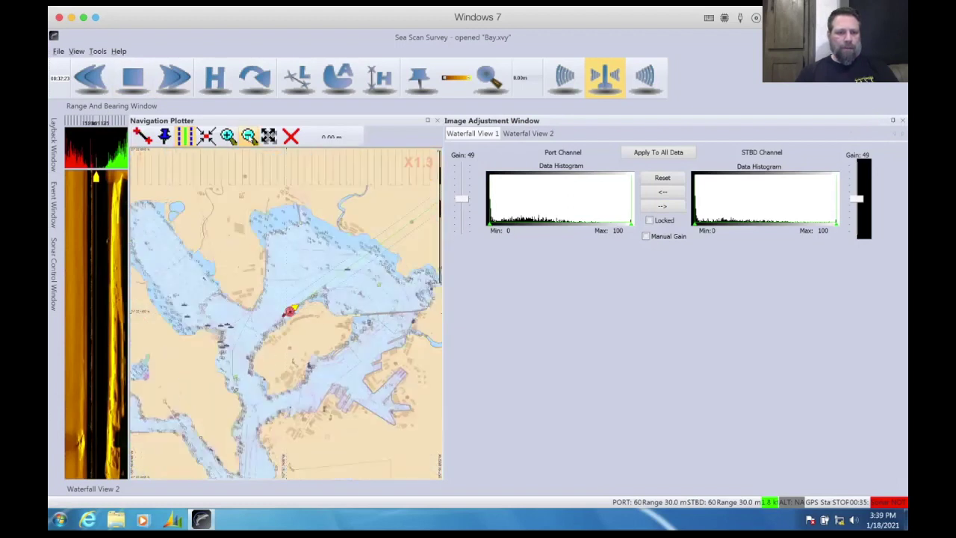
left_click(249, 136)
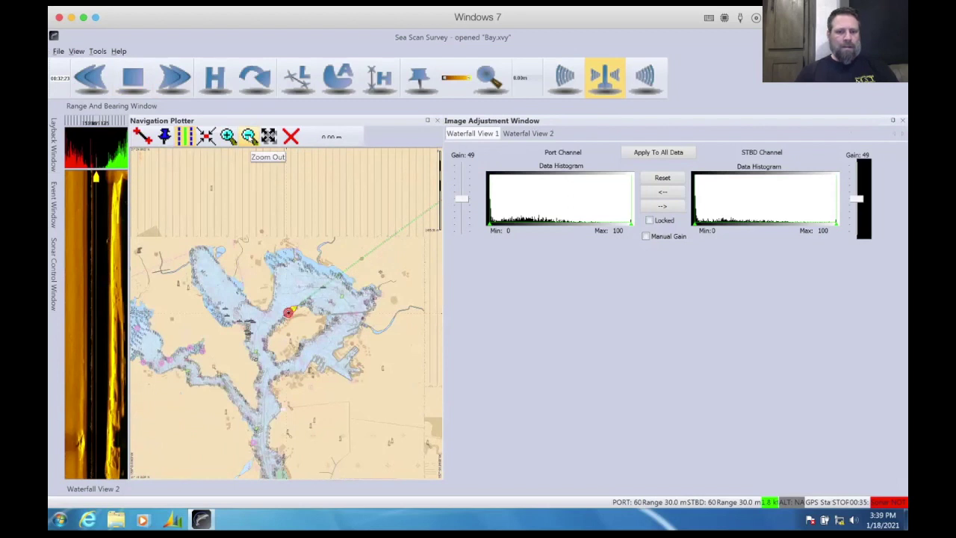
left_click(249, 136)
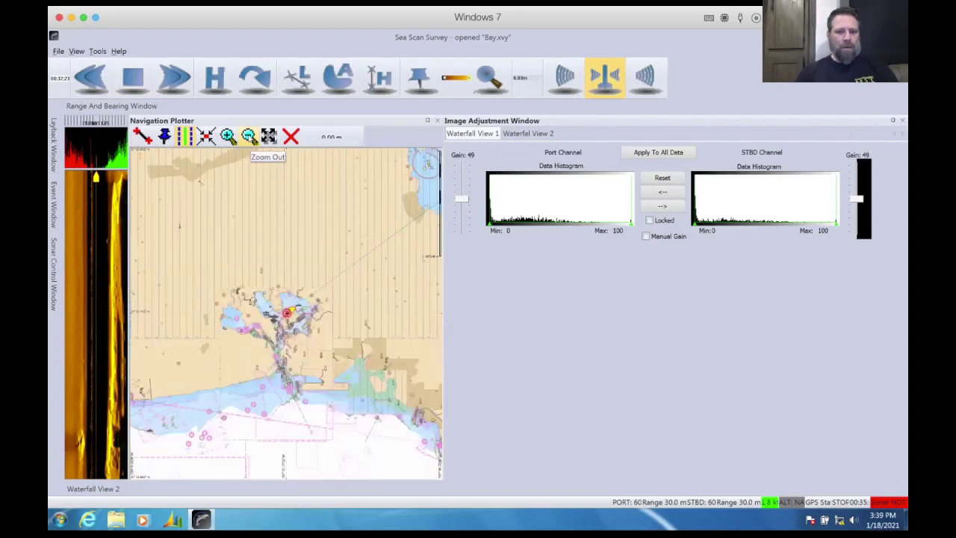
left_click(249, 136)
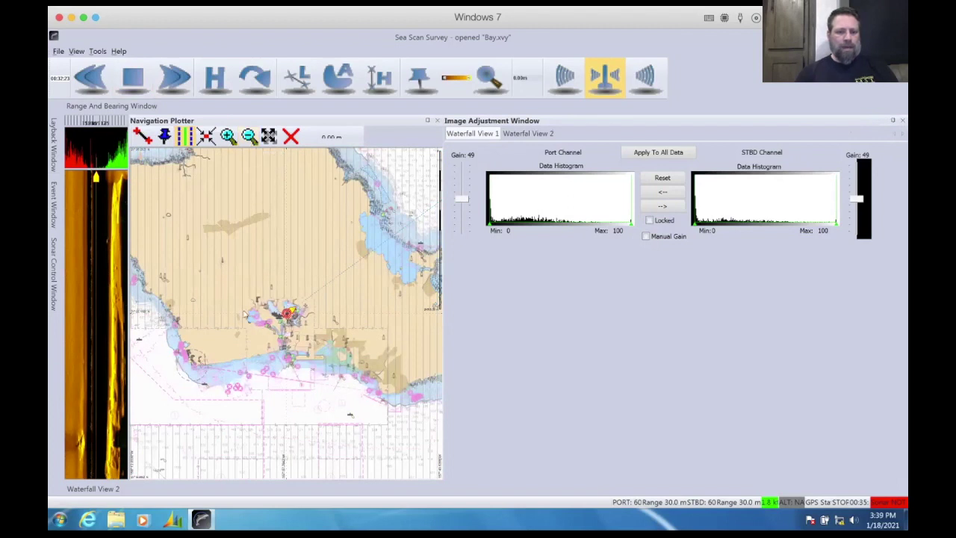
- Zoom the chart in to X12.0 around the survey position and wreck, and return the Navigation Plotter to auto-hide
left_click(227, 136)
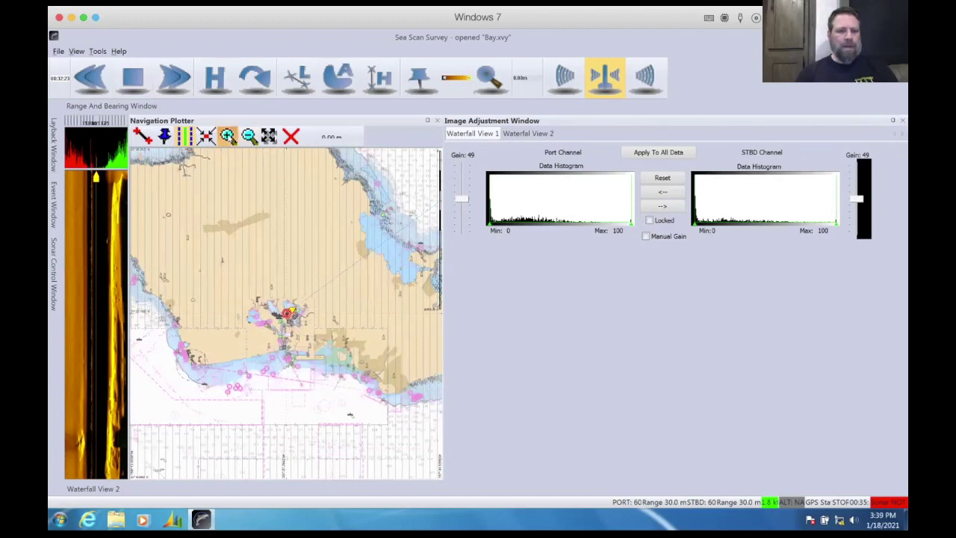
left_click(413, 413)
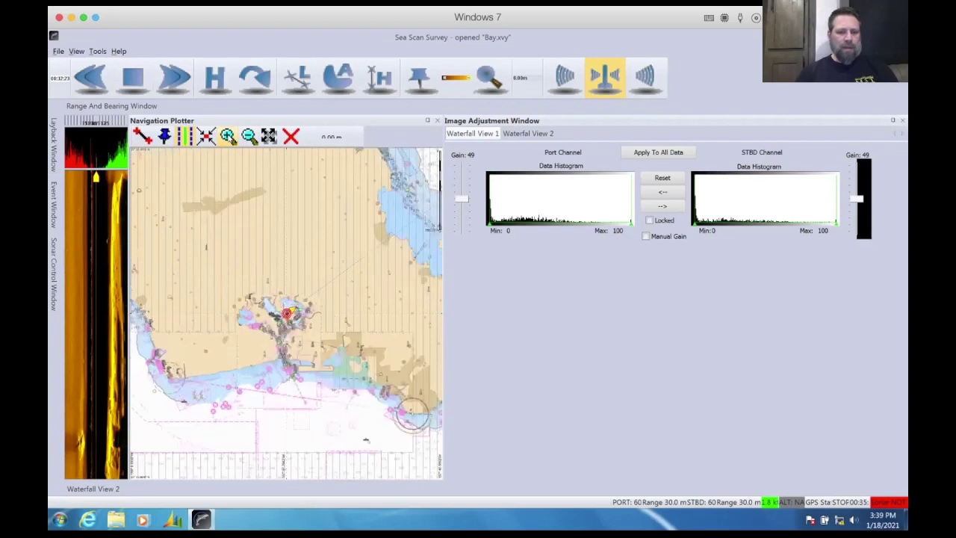
left_click(412, 413)
left_click(199, 182)
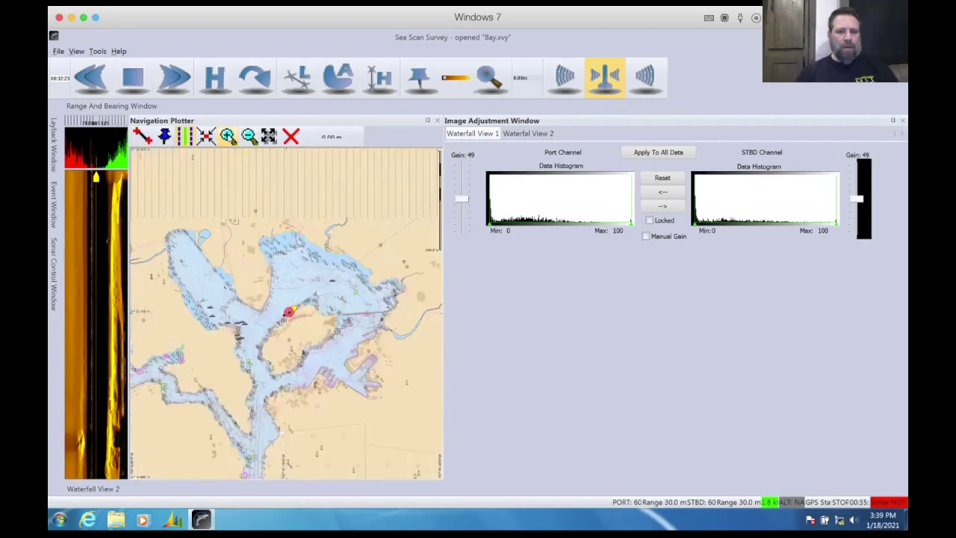
left_click(364, 389)
left_click(324, 387)
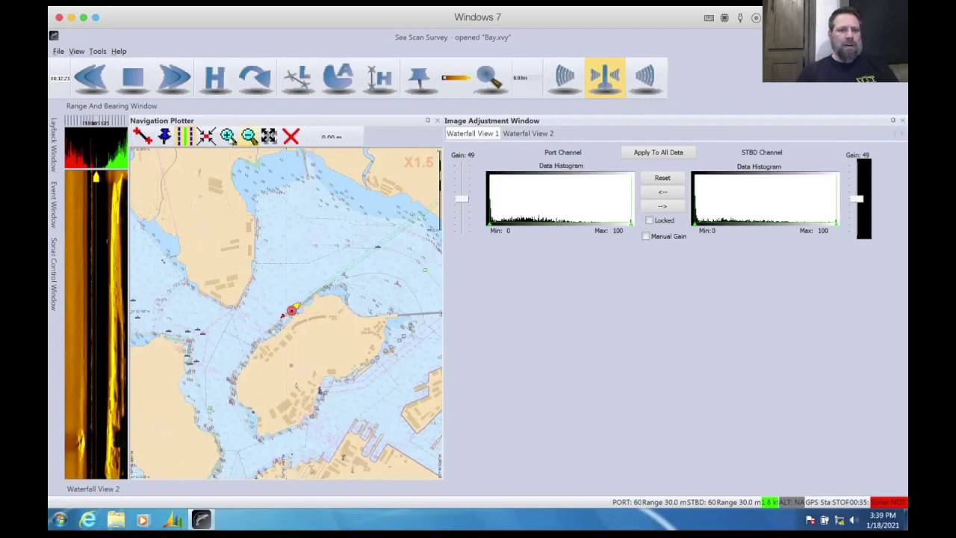
left_click(228, 136)
left_click(228, 136)
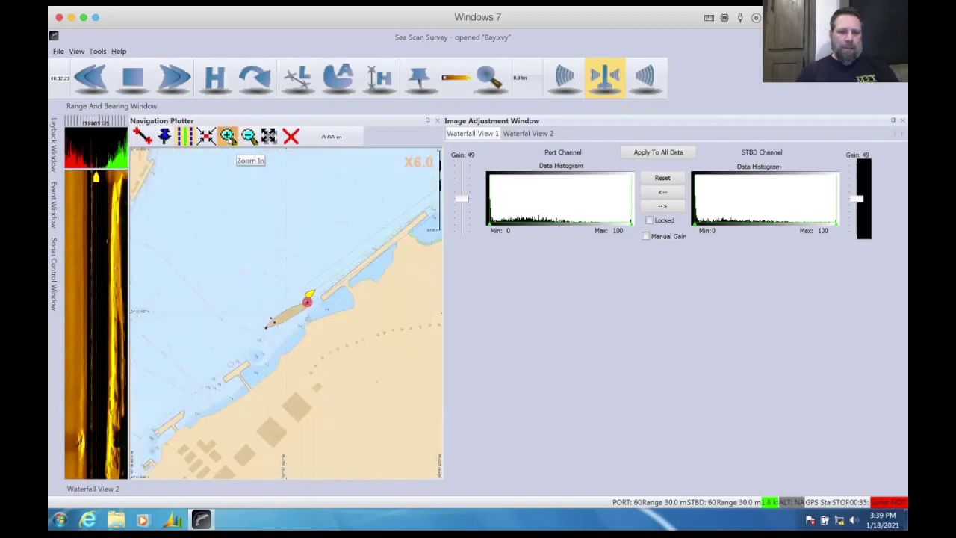
left_click(228, 136)
left_click(228, 136)
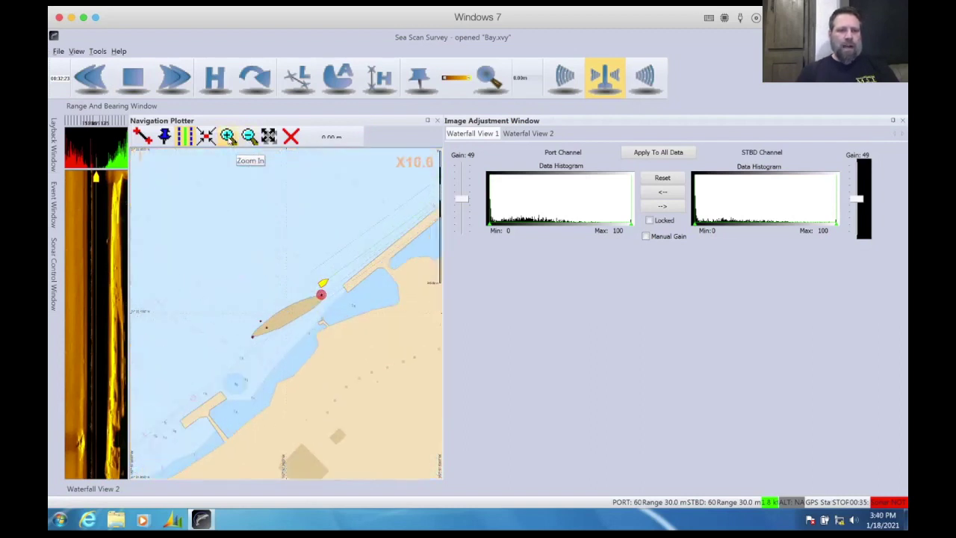
left_click(228, 136)
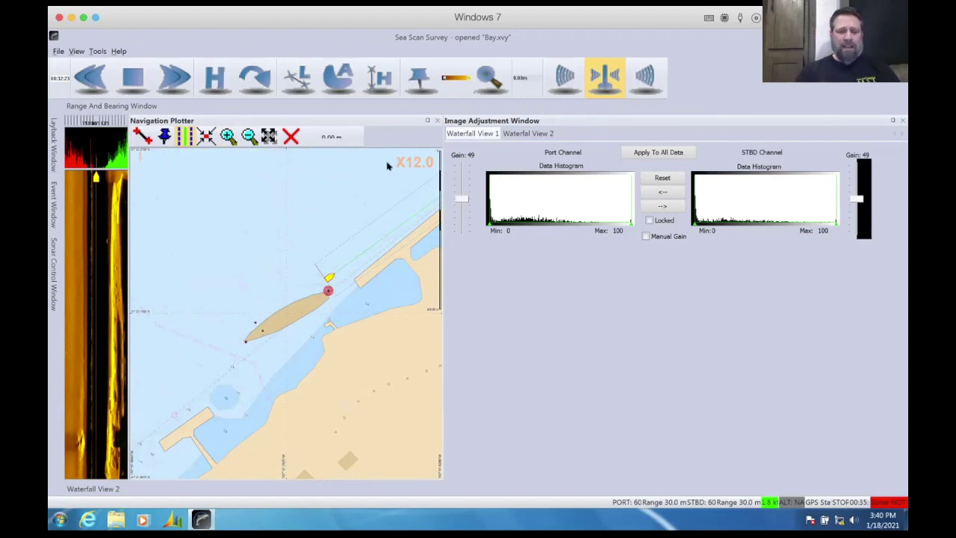
left_click(428, 120)
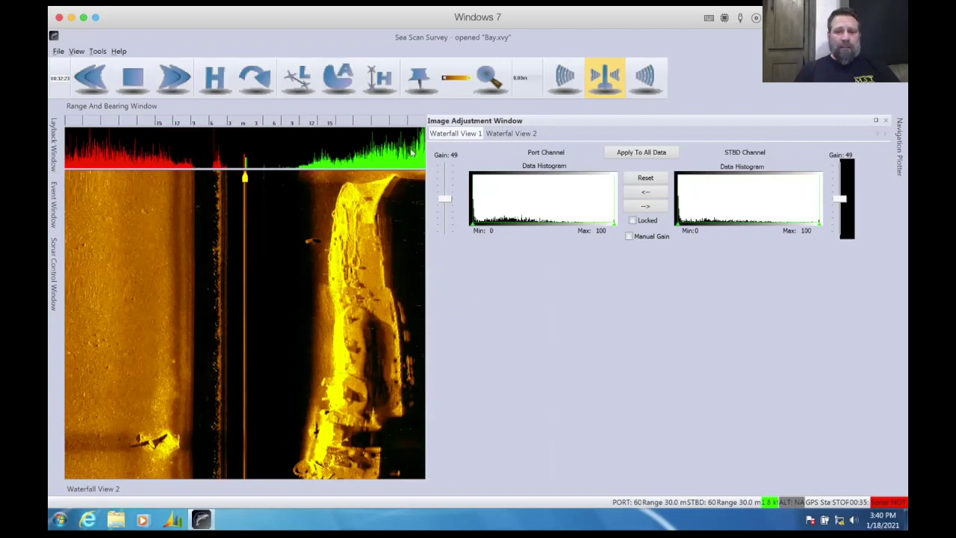
- Play the sonar record briefly toward the wreck's middle, stop it, and enlarge the A-mode signal display above the waterfall
left_click(93, 84)
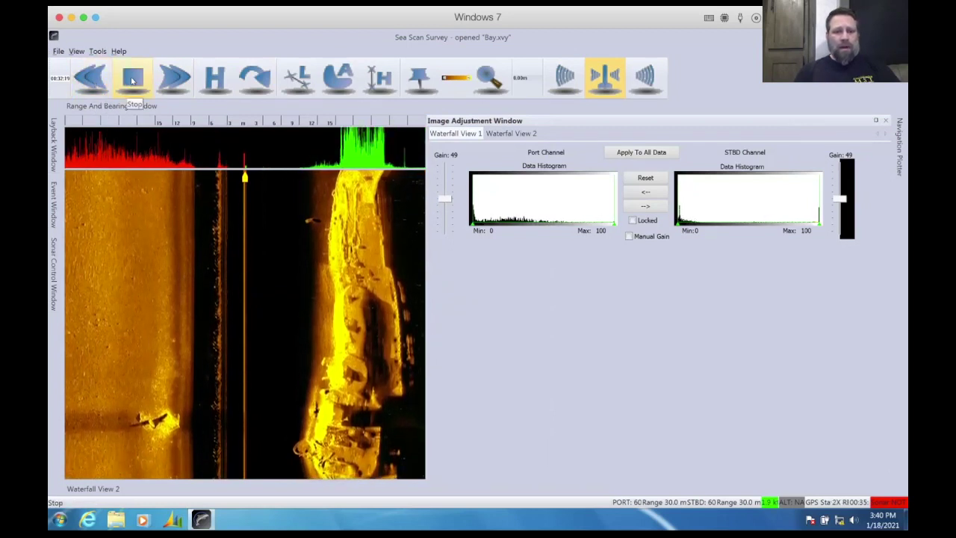
left_click(132, 81)
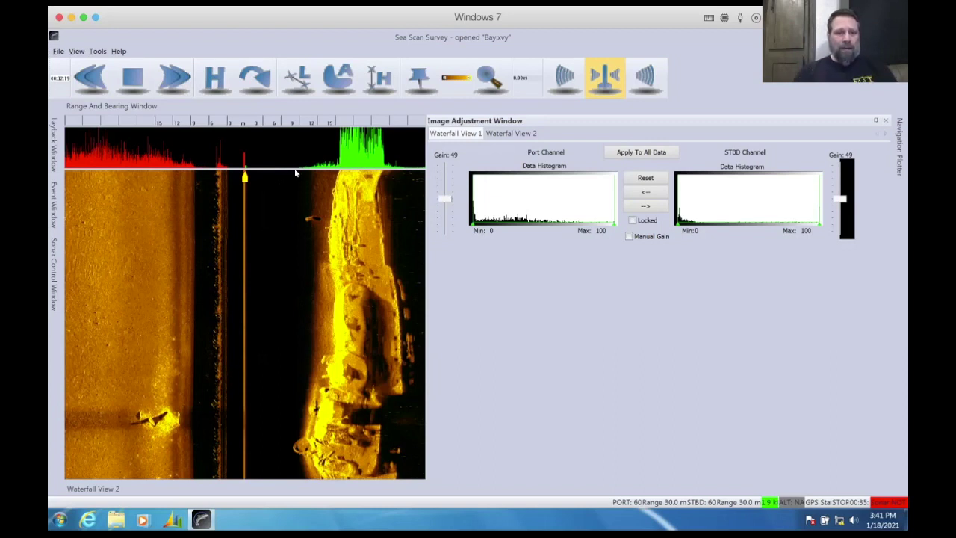
left_click_drag(296, 170, 294, 232)
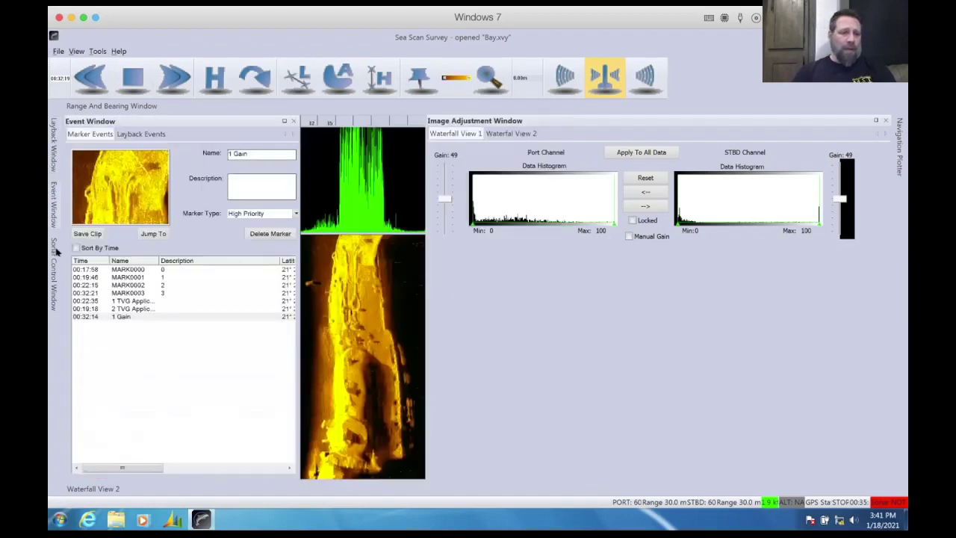
- Look through the auto-hidden windows, including Waterfall View 2, and review the list of windows that can be displayed
left_click(85, 487)
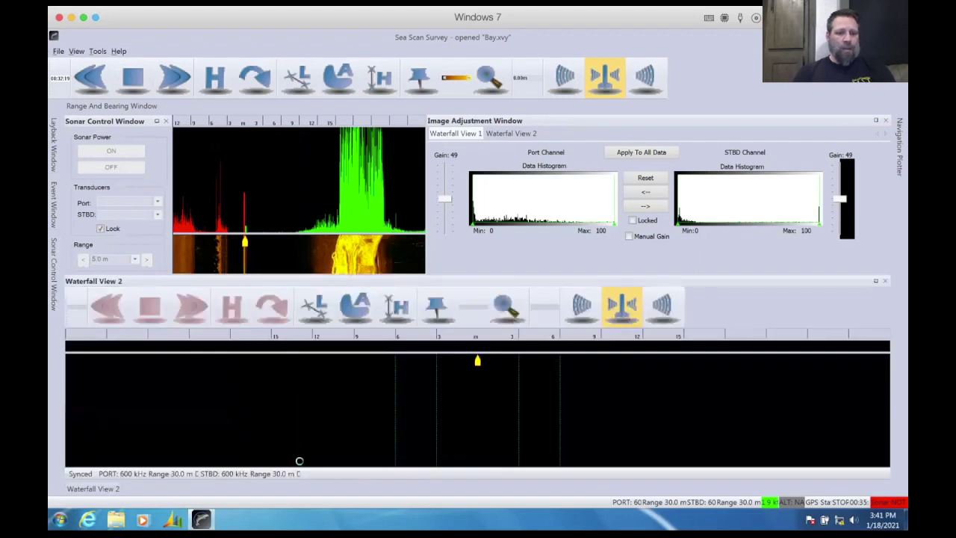
mouse_move(899, 146)
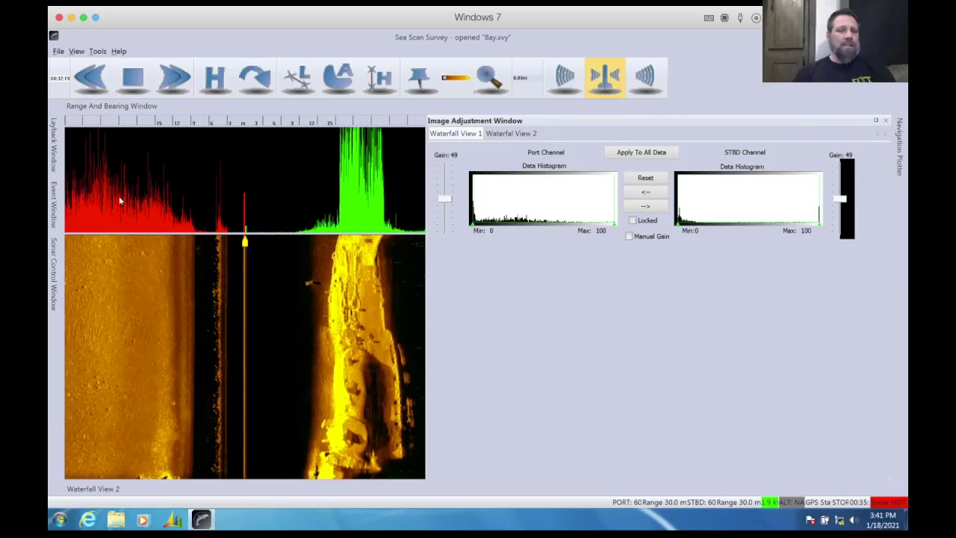
left_click(76, 52)
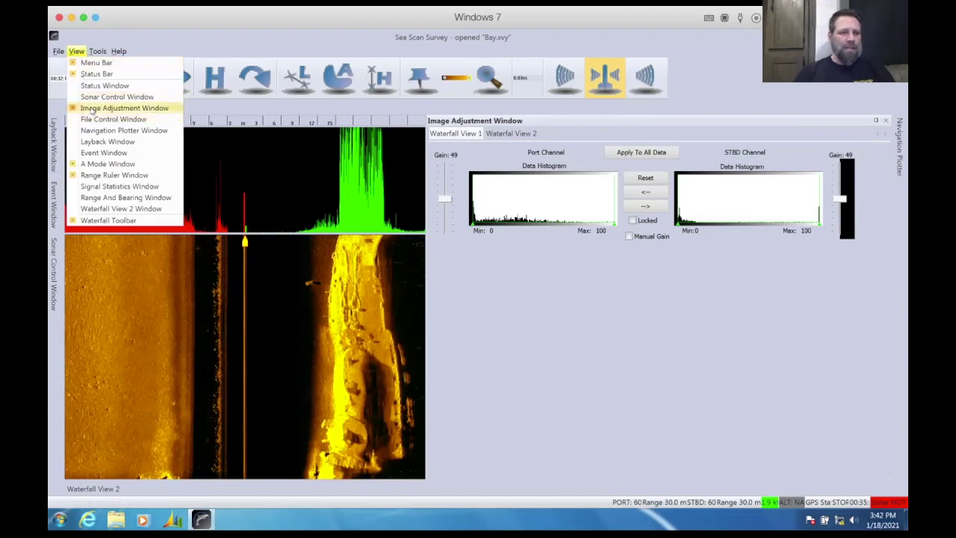
left_click(168, 39)
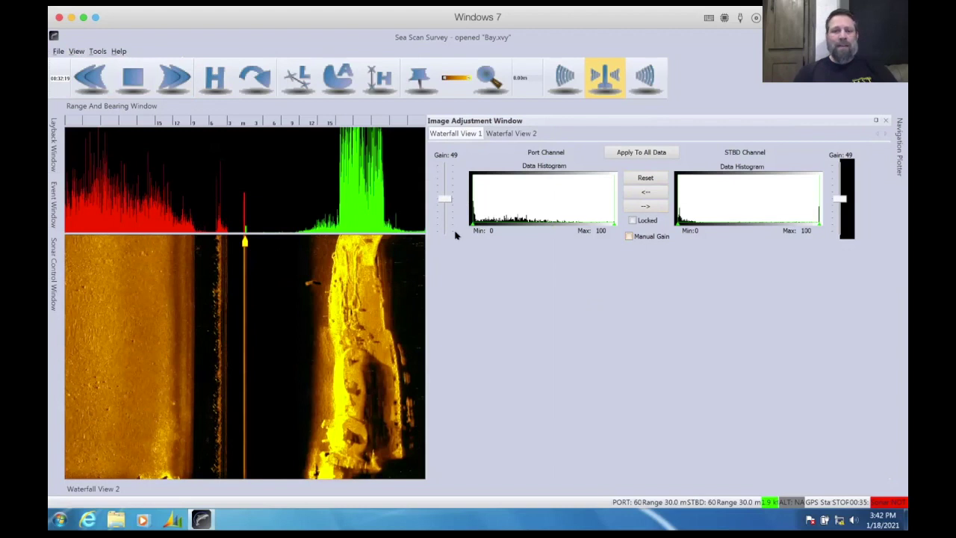
- Enable manual gain with reset image adjustments for Waterfall View 1, and reduce the height of the A-mode display
left_click(628, 237)
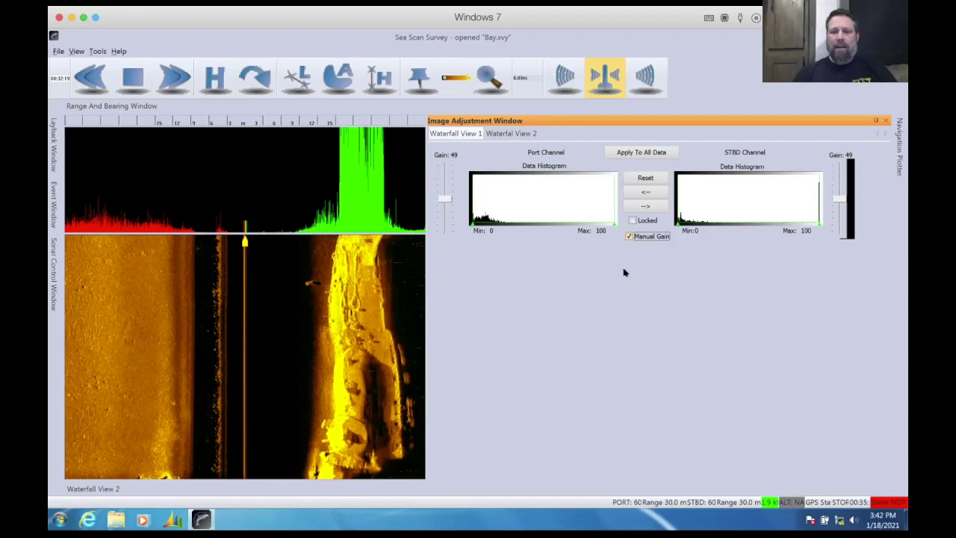
left_click(644, 178)
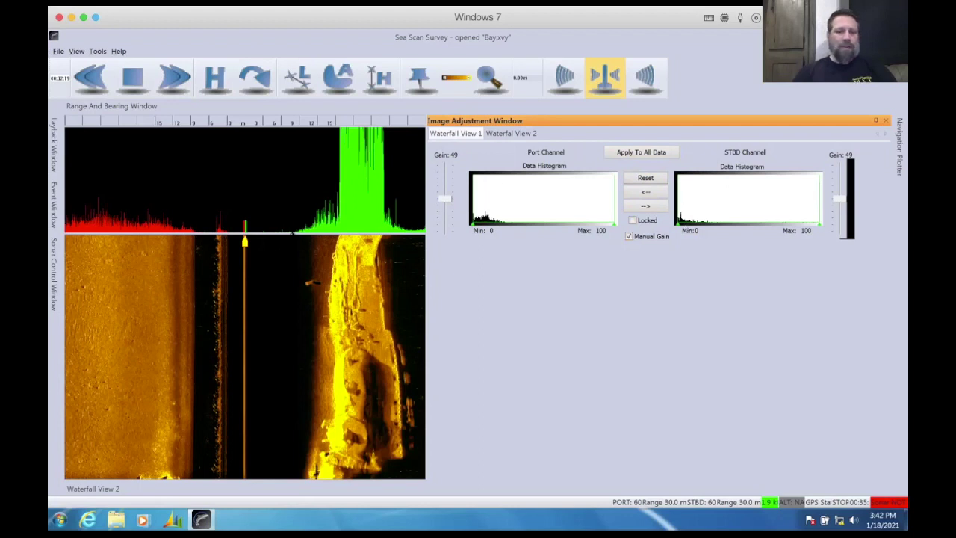
left_click(291, 231)
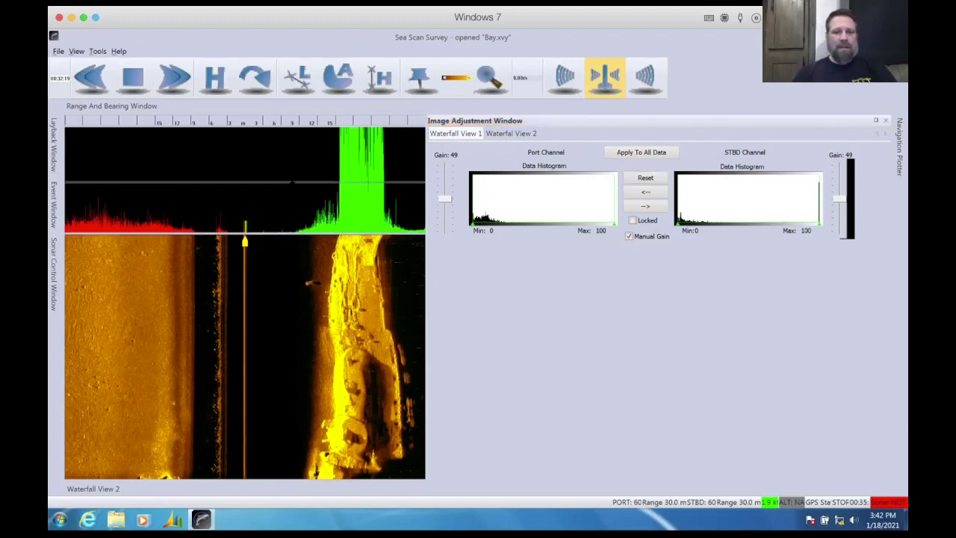
left_click_drag(292, 175, 292, 177)
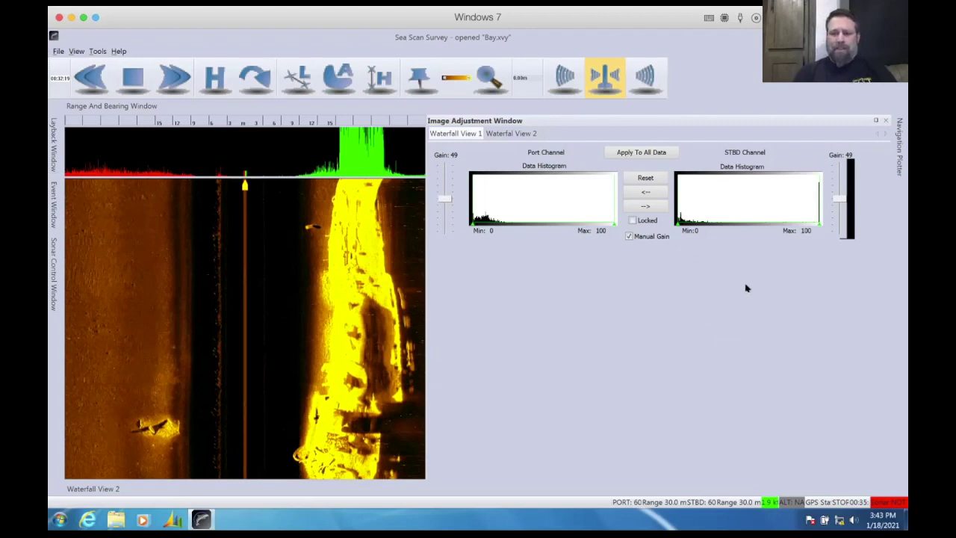
- Try the STBD channel gain at 100 and at 0, applying each value to all data
left_click_drag(837, 200, 836, 163)
left_click(632, 153)
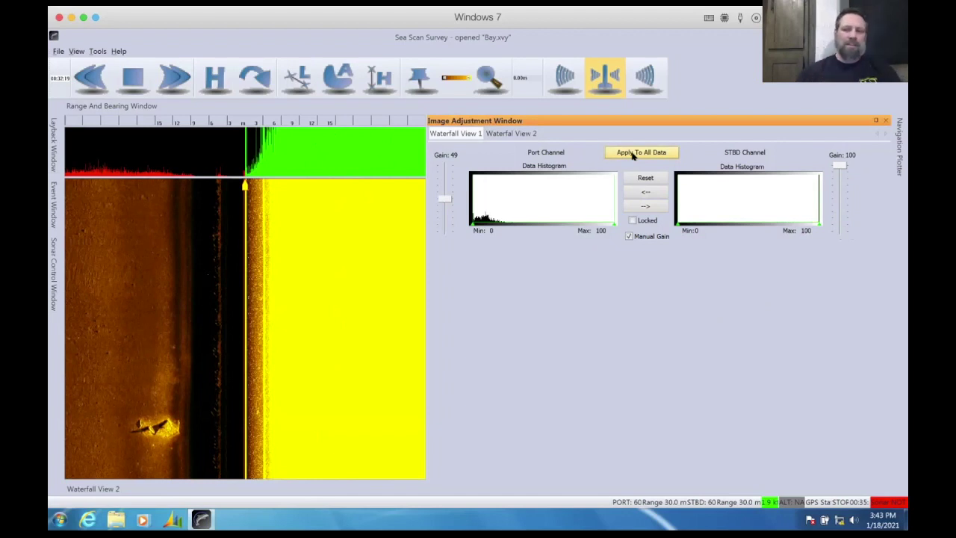
left_click_drag(839, 165, 839, 233)
left_click(647, 153)
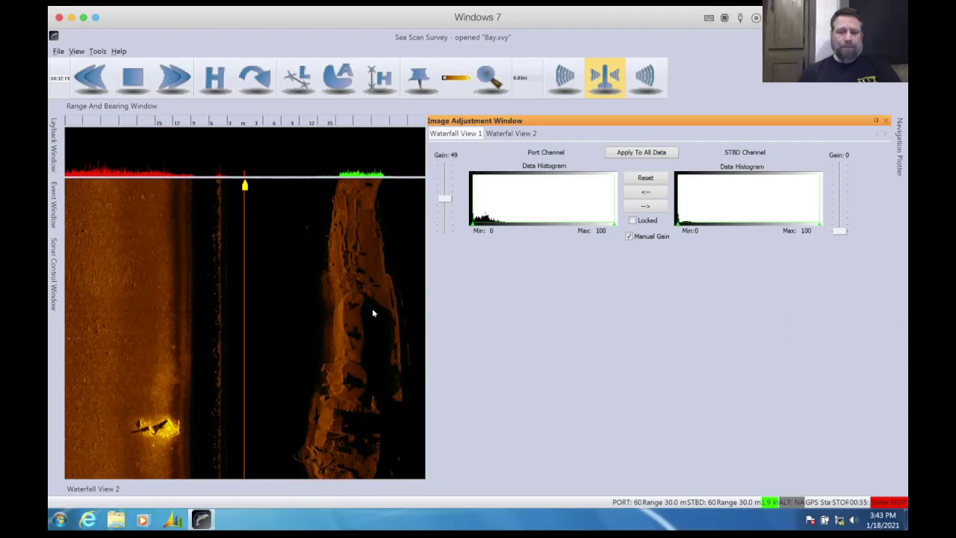
- Set the STBD channel gain to 43, apply it to all data, and display only the STBD channel
mouse_move(840, 231)
left_mouse_down()
mouse_move(835, 187)
mouse_move(833, 202)
left_mouse_up()
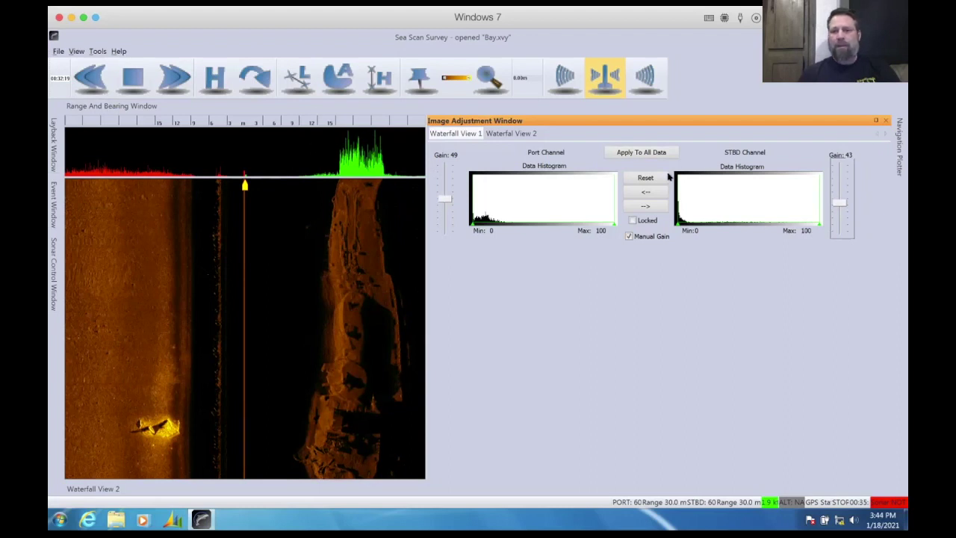
left_click(658, 151)
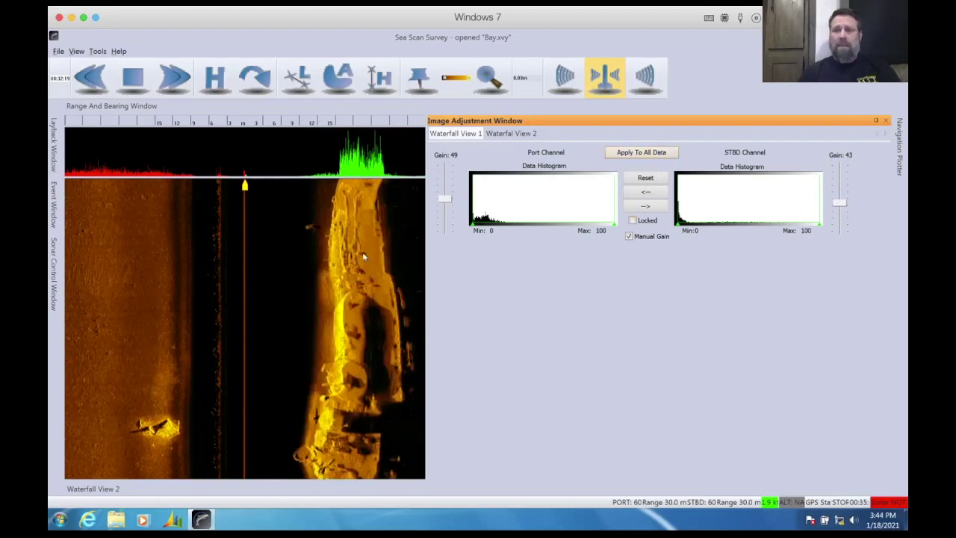
left_click(641, 82)
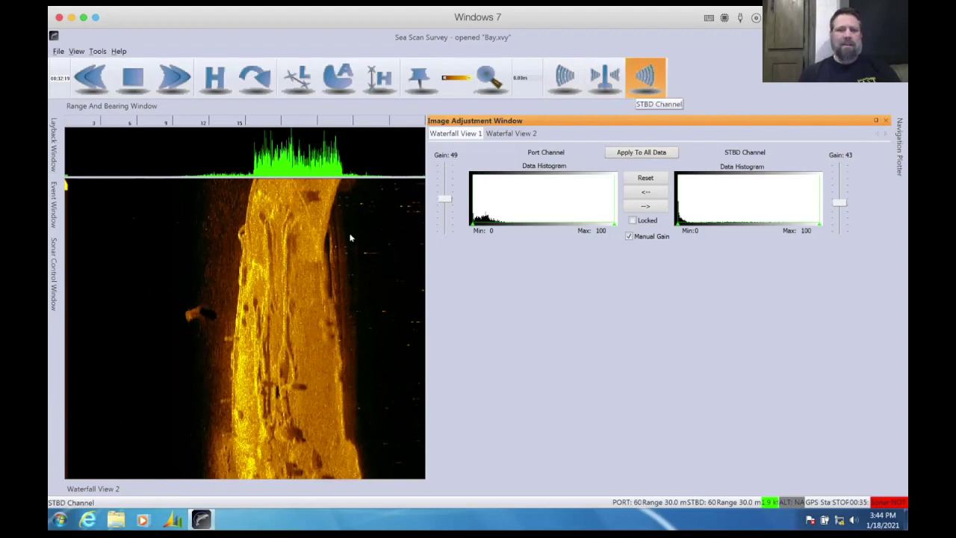
- Display both the port and STBD channels, set the STBD histogram minimum to 56, and apply it to all data
left_click(647, 79)
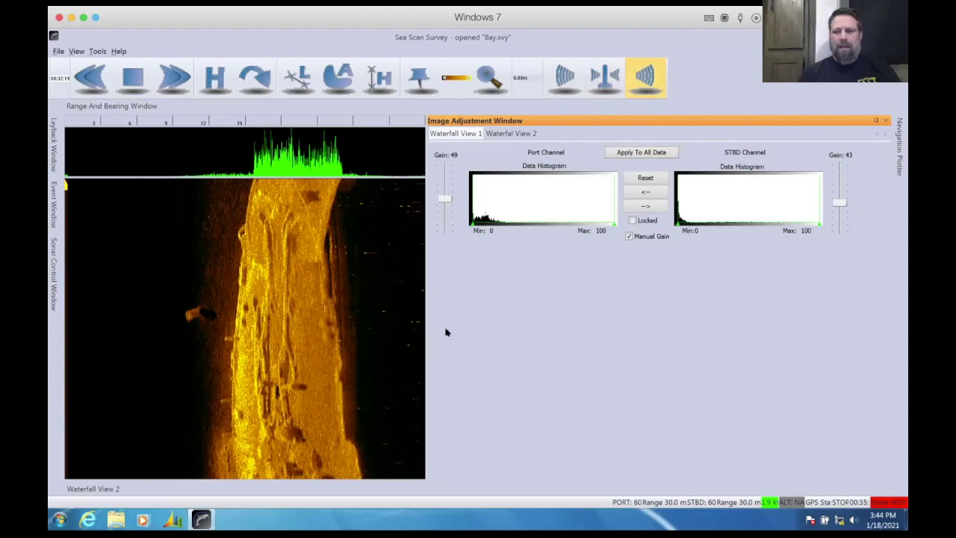
left_click(602, 80)
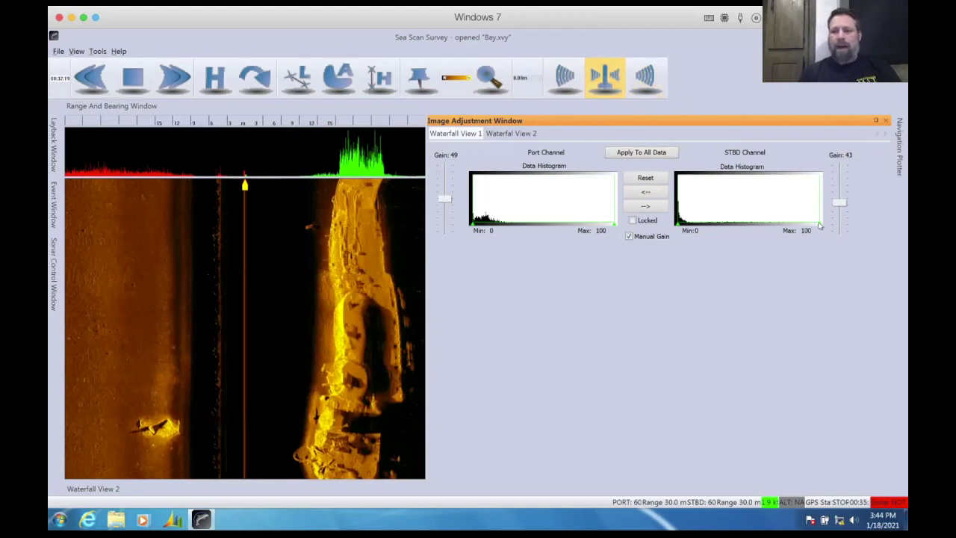
mouse_move(818, 225)
left_mouse_down()
mouse_move(799, 224)
mouse_move(821, 224)
left_mouse_up()
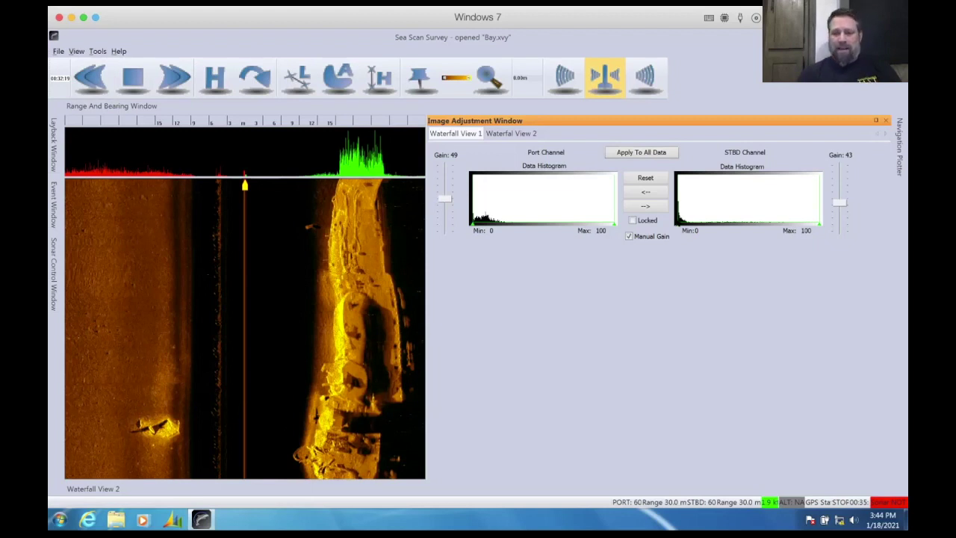
mouse_move(677, 225)
left_mouse_down()
mouse_move(808, 221)
mouse_move(668, 225)
left_mouse_up()
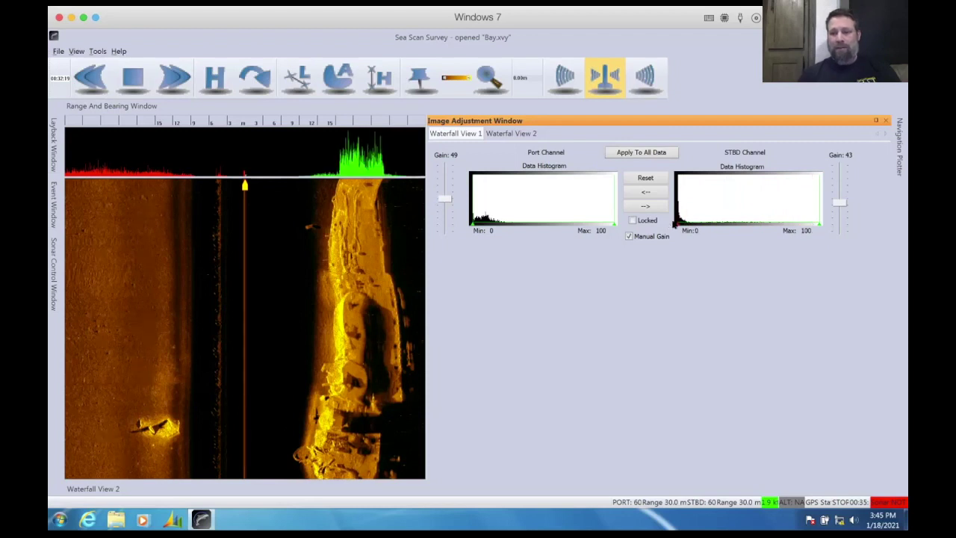
mouse_move(674, 224)
left_mouse_down()
mouse_move(710, 227)
mouse_move(664, 222)
mouse_move(755, 216)
left_mouse_up()
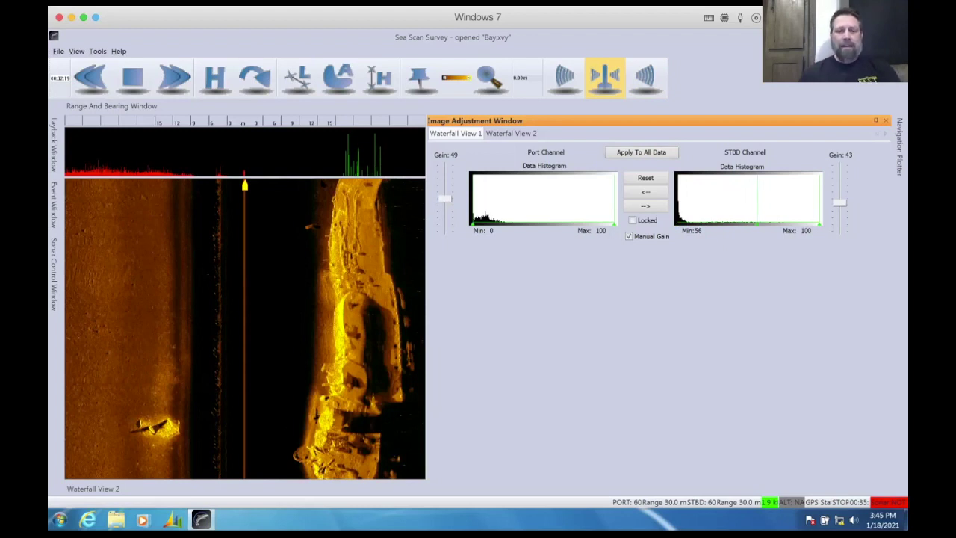
left_click(643, 152)
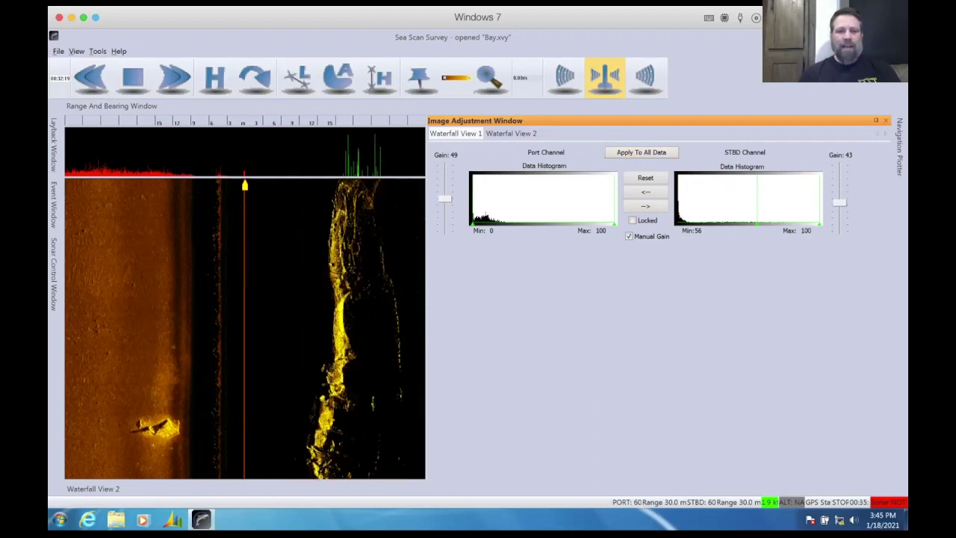
- Try the STBD histogram minimum at 81, then a narrow range of 62 to 68, applying each to all data
left_click_drag(755, 226, 792, 224)
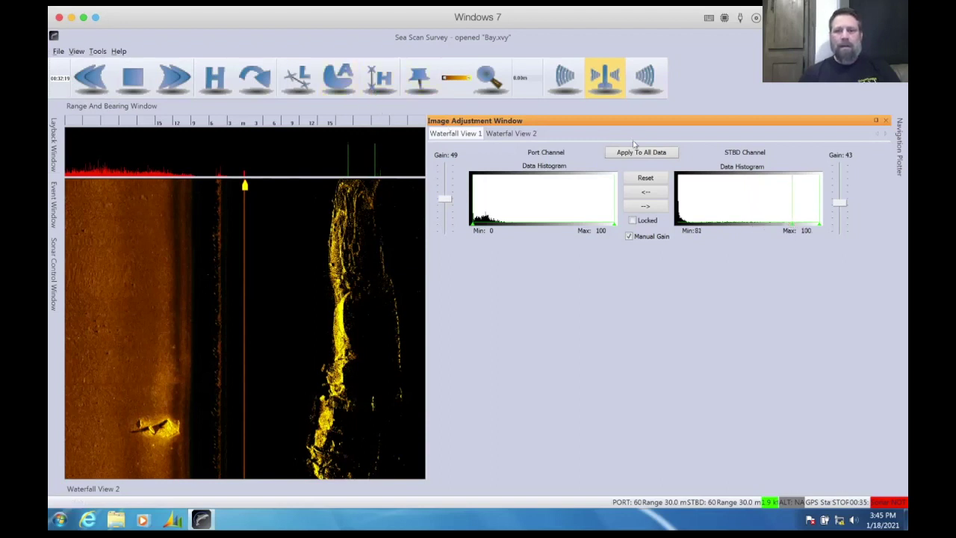
left_click(627, 152)
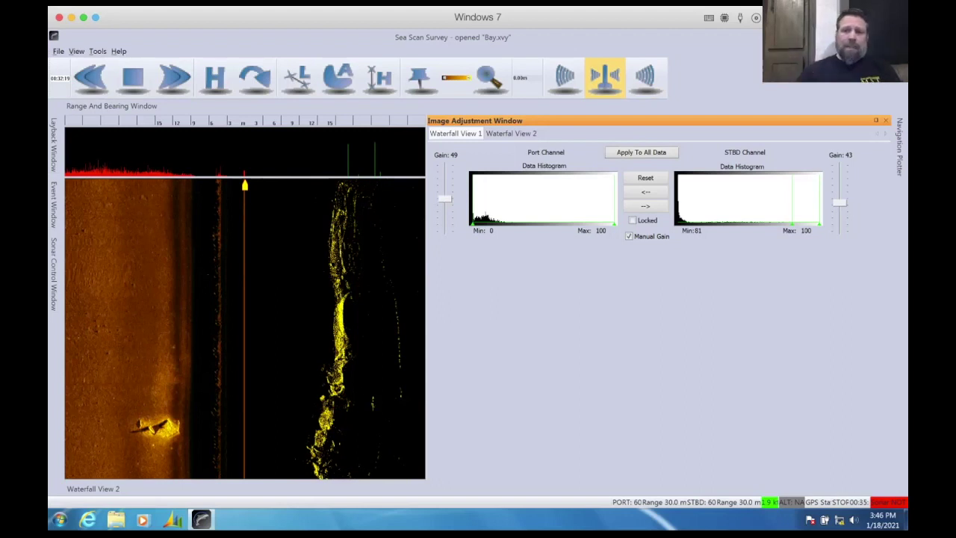
mouse_move(792, 225)
left_mouse_down()
mouse_move(682, 226)
mouse_move(793, 226)
left_mouse_up()
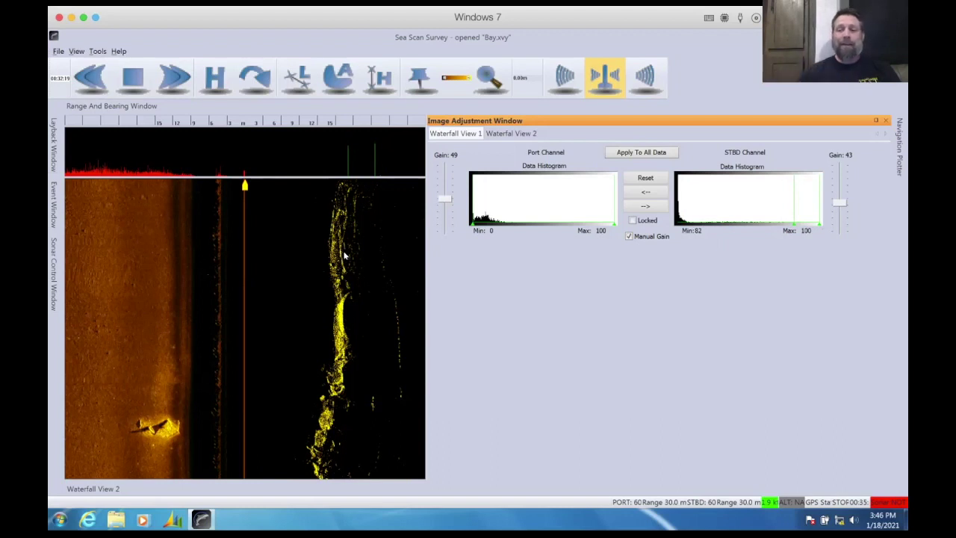
left_click_drag(818, 225, 801, 228)
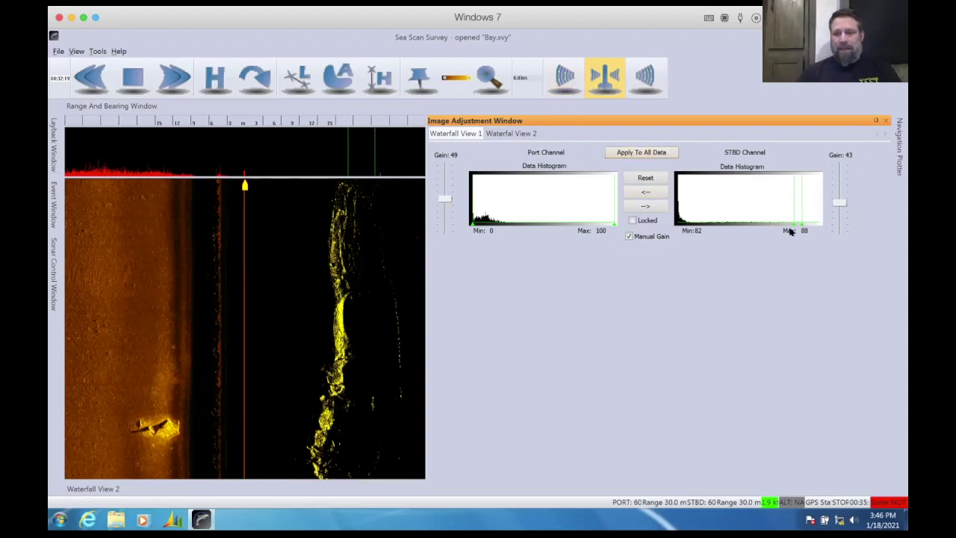
left_click_drag(795, 224, 773, 226)
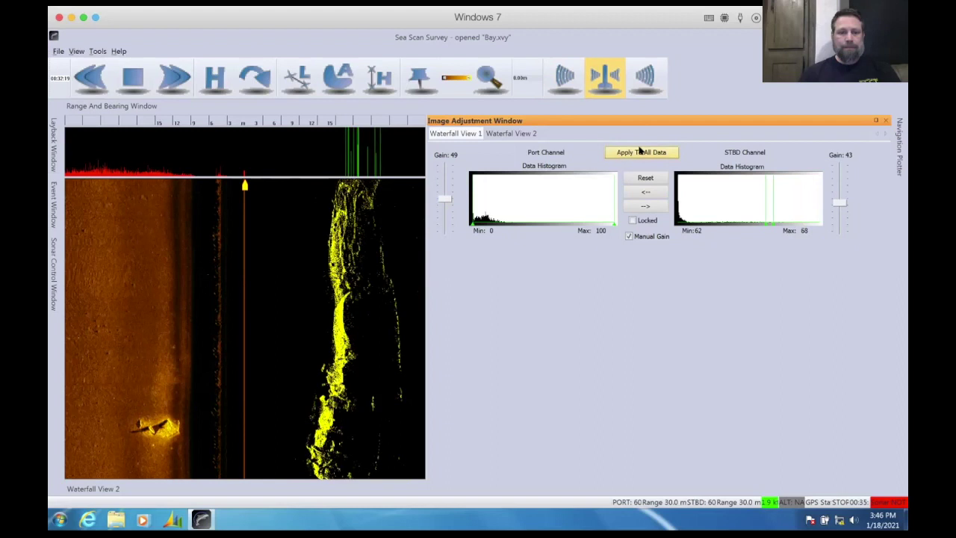
- Try STBD histogram ranges of 9 to 15 and 8 to 25, applying each to all data
left_click_drag(762, 222, 690, 226)
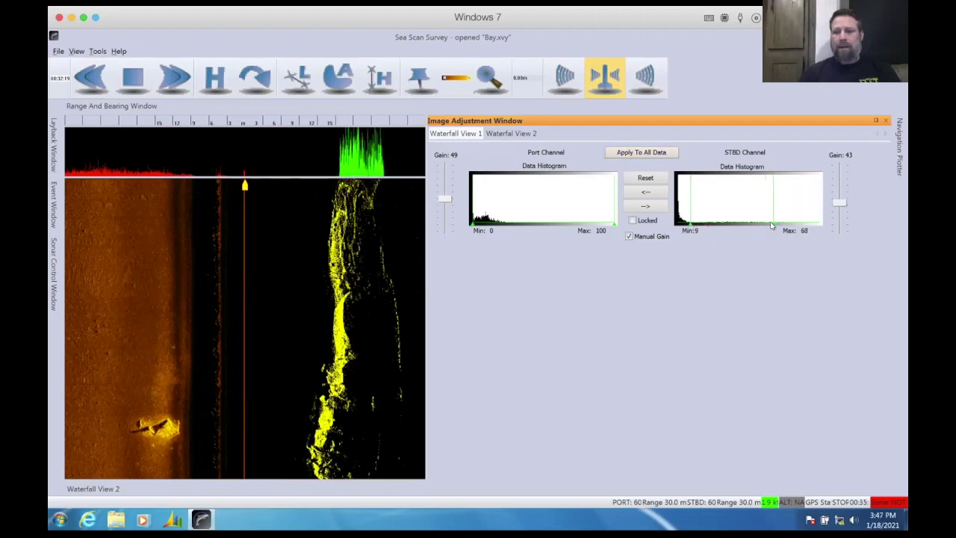
left_click_drag(772, 225, 700, 226)
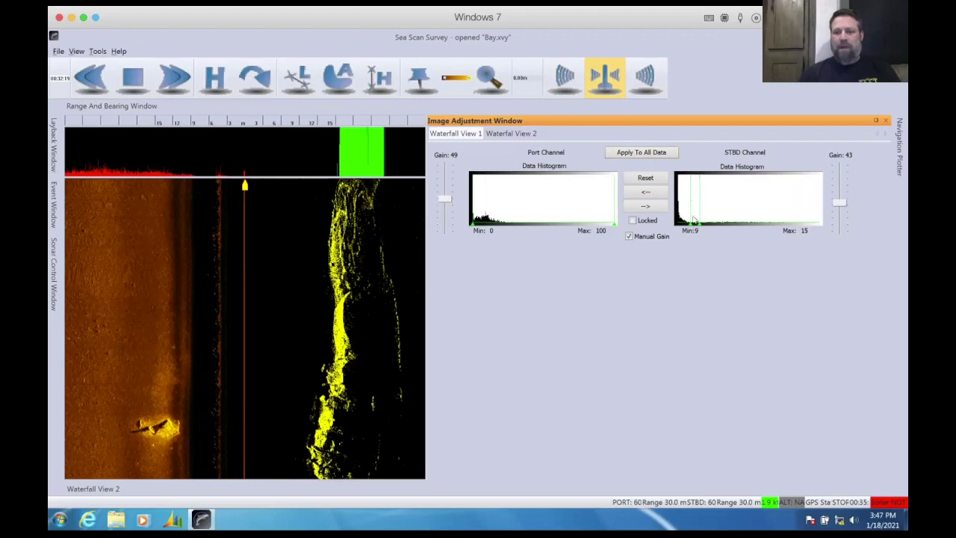
left_click(642, 152)
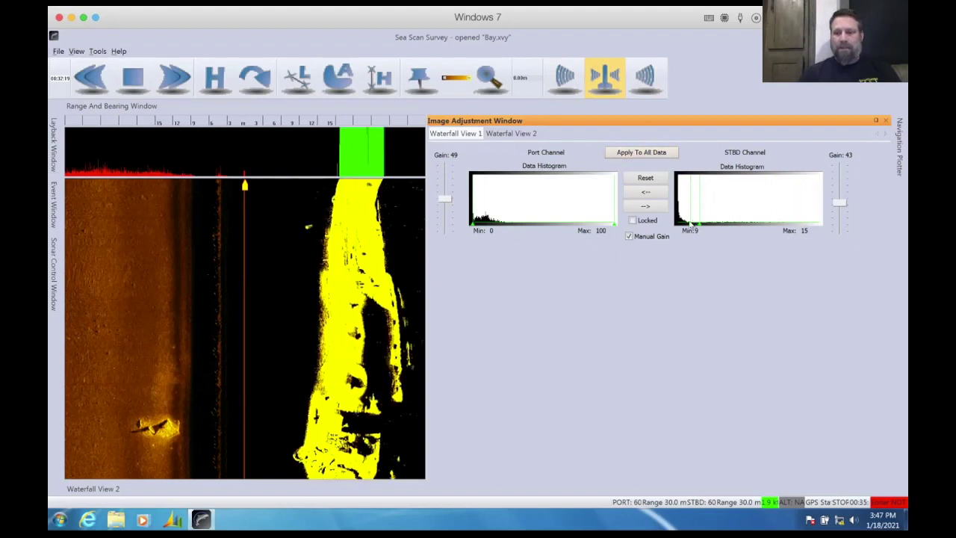
left_click_drag(690, 225, 713, 227)
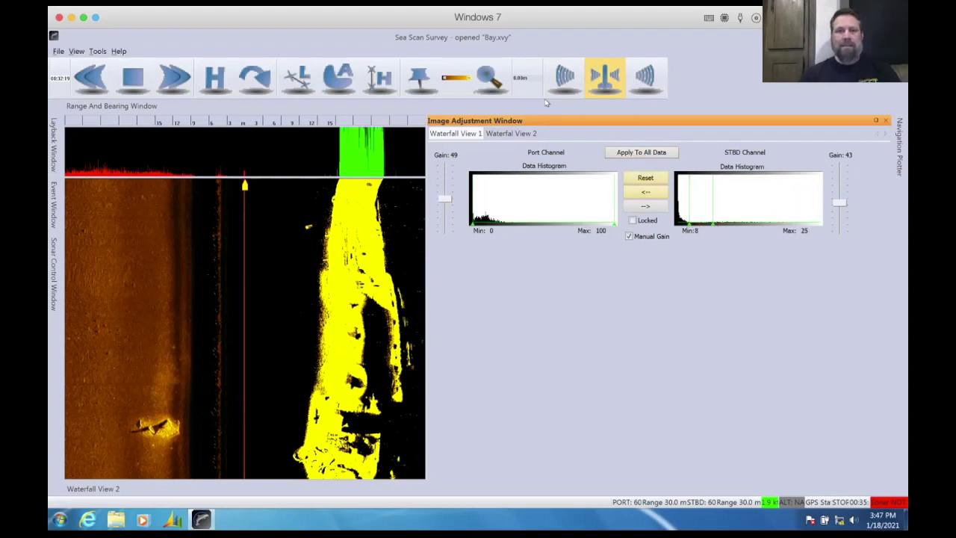
left_click(625, 151)
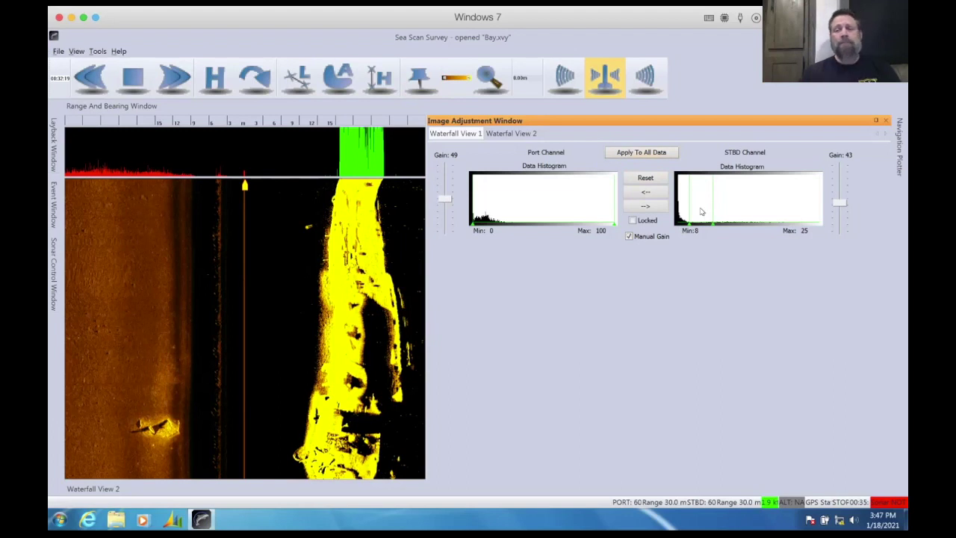
- Restore the STBD histogram range to 0 to 100 and apply it to all data
left_click_drag(713, 224, 819, 225)
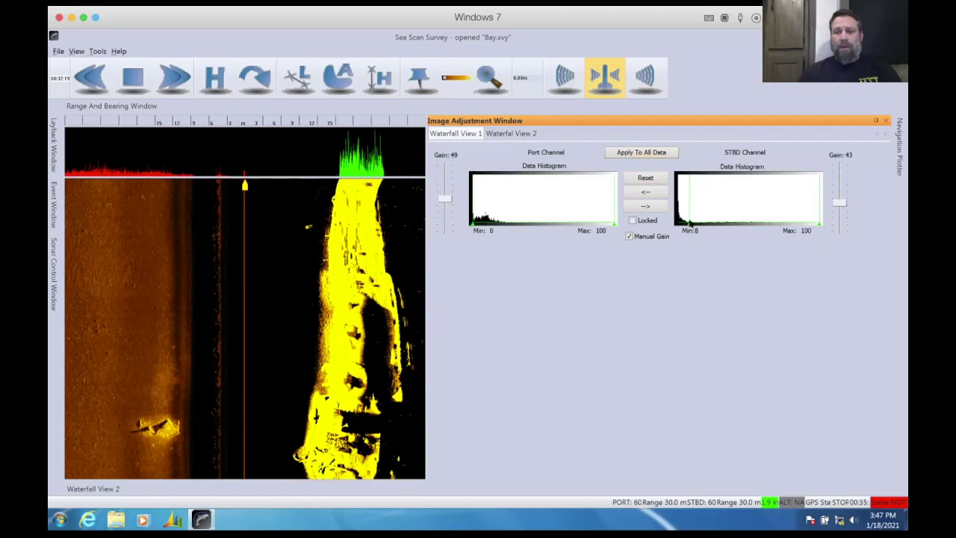
left_click_drag(686, 224, 675, 224)
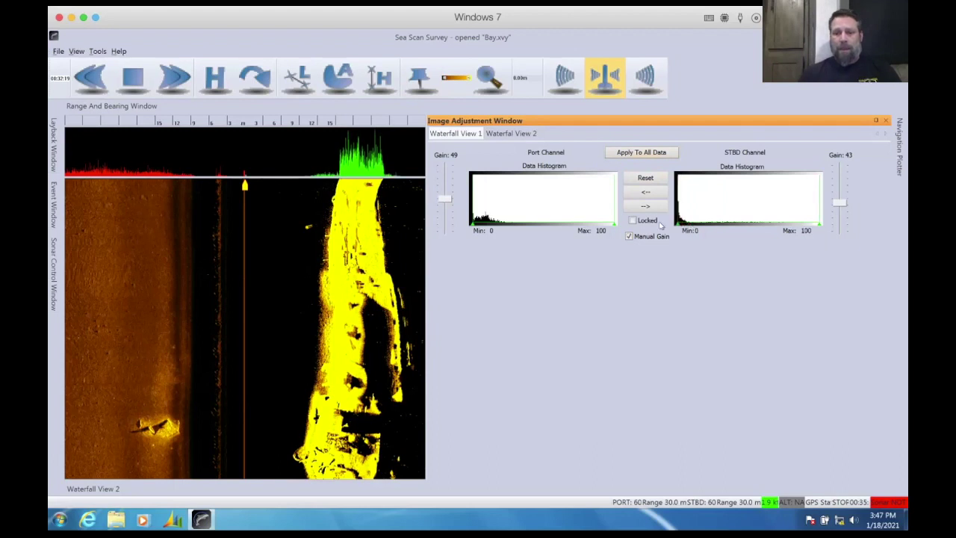
left_click(641, 153)
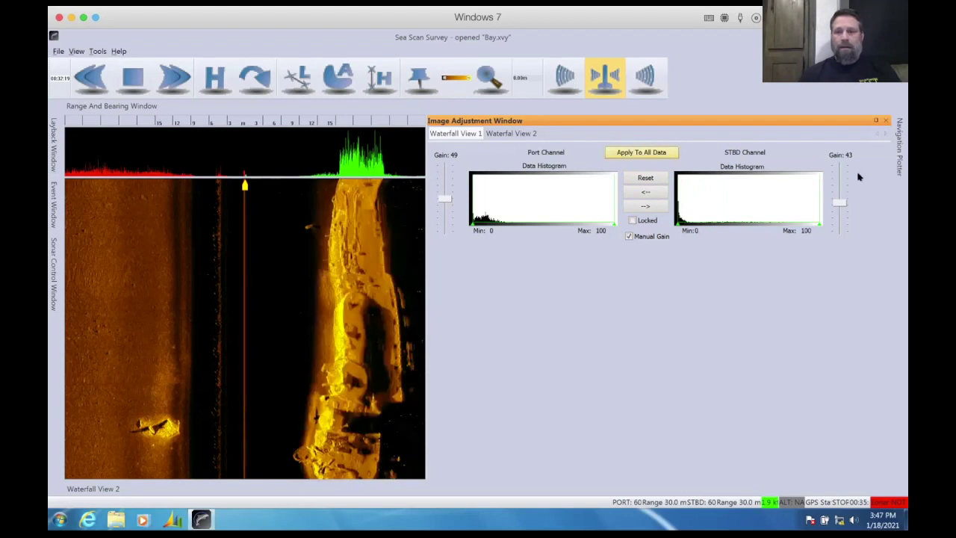
- Try the STBD histogram with a maximum of 84, then a minimum of 2, applying each to all data
left_click_drag(818, 224, 796, 224)
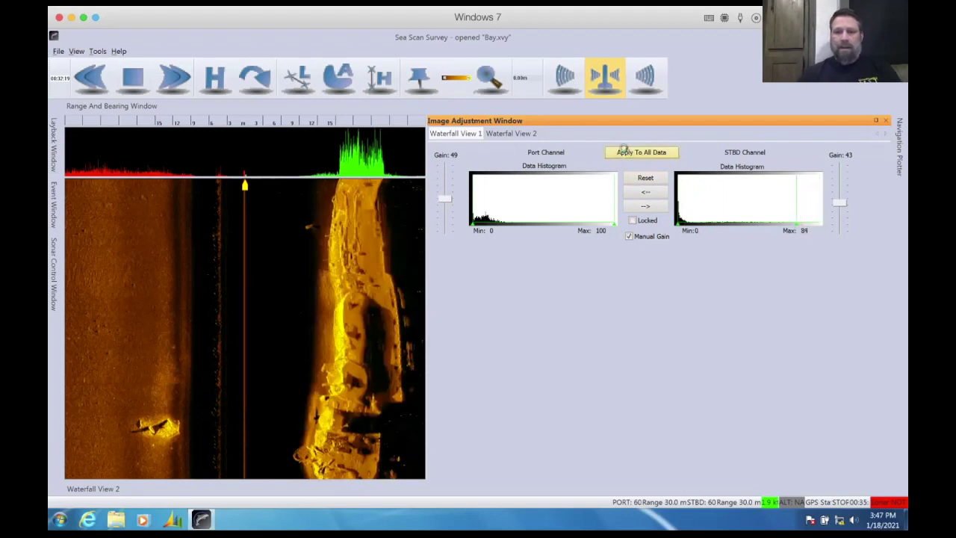
left_click(624, 151)
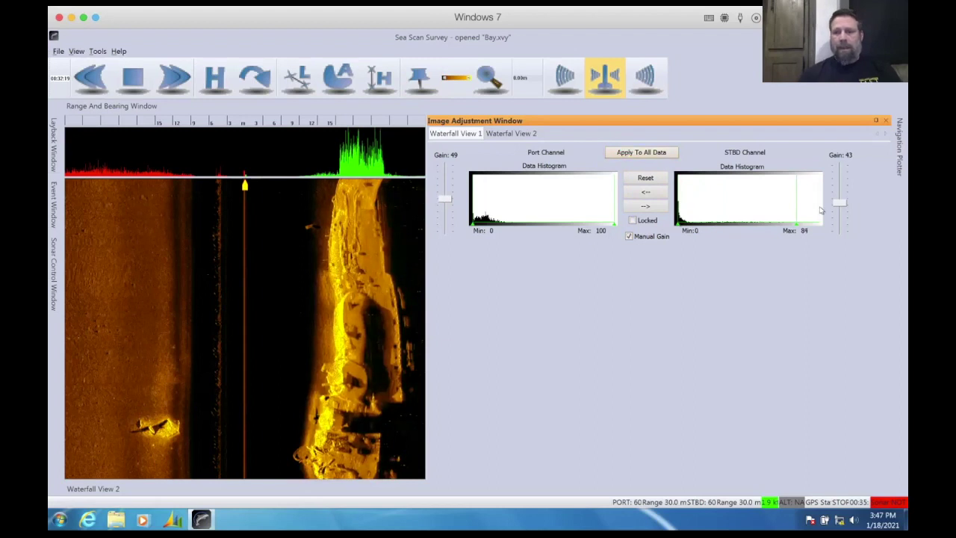
left_click_drag(676, 226, 681, 224)
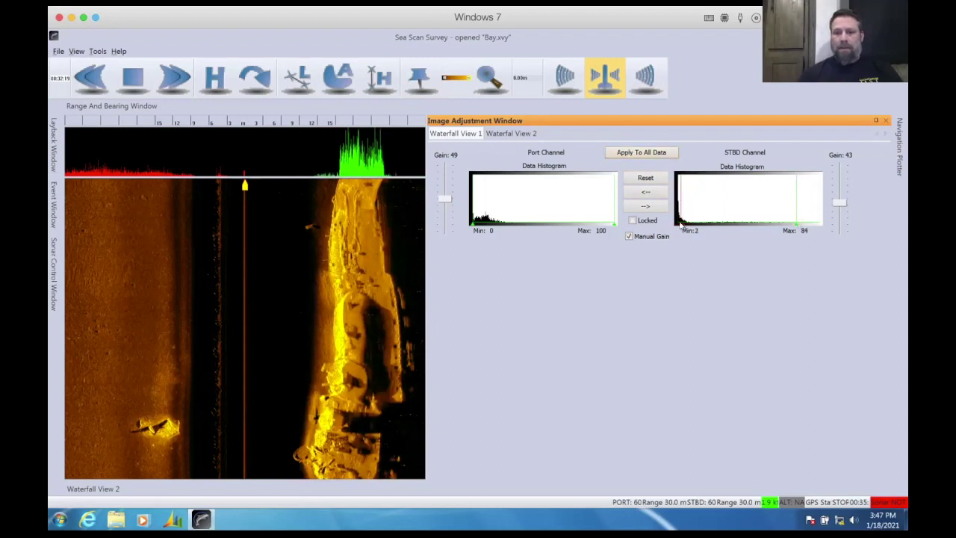
left_click(639, 152)
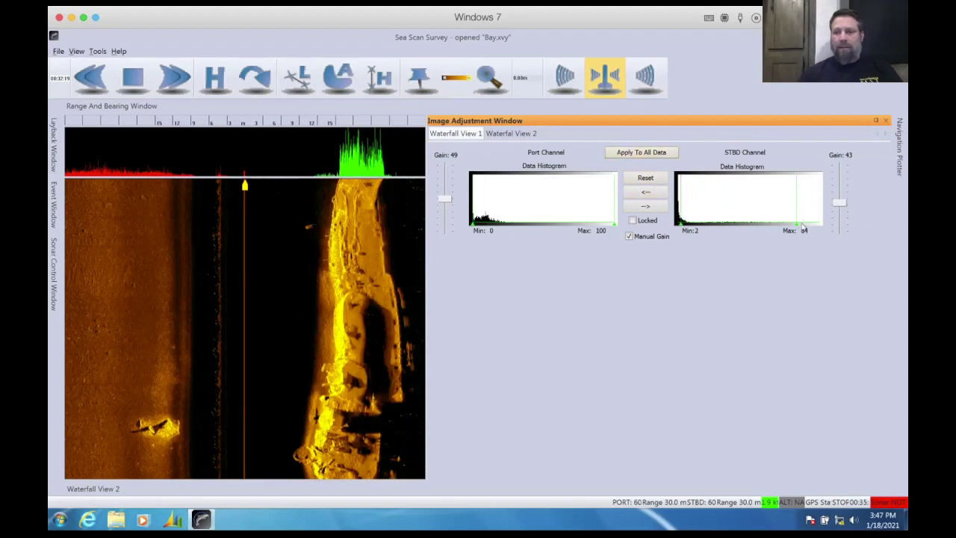
- Try an STBD histogram range of 17 to 100 and apply it to all data
left_click_drag(796, 227, 822, 225)
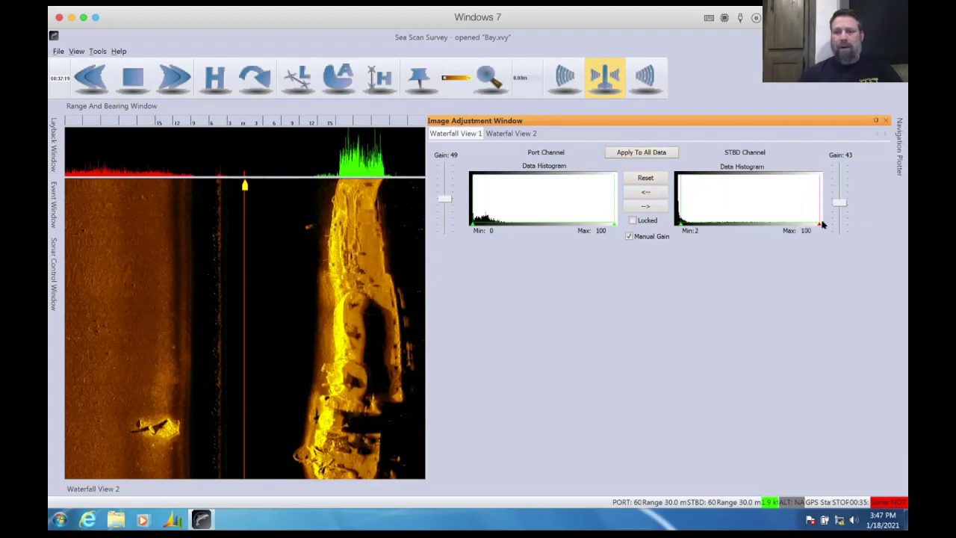
left_click_drag(680, 227, 702, 225)
left_click(635, 152)
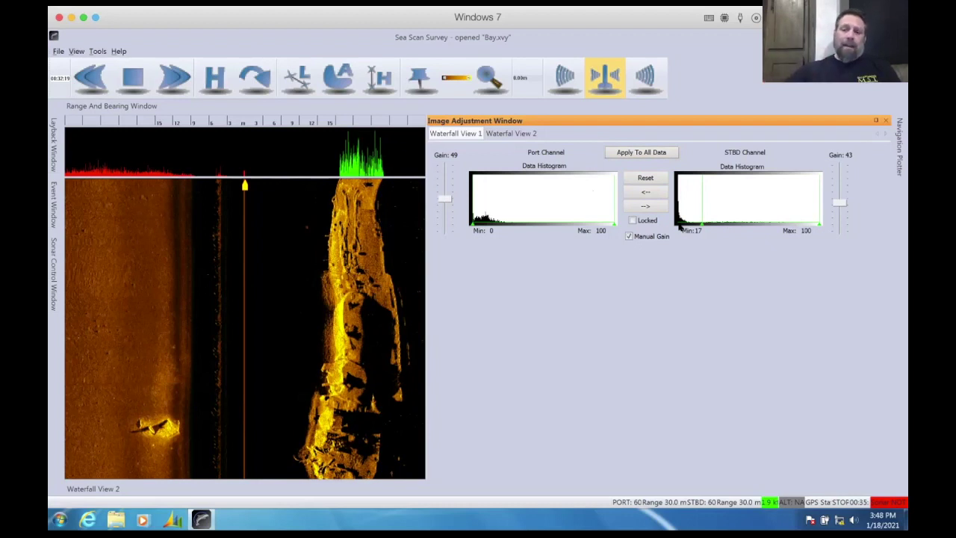
- Magnify part of the wreck in the starboard imagery, and return the STBD histogram minimum to 0
left_click(484, 88)
left_click_drag(360, 255, 370, 281)
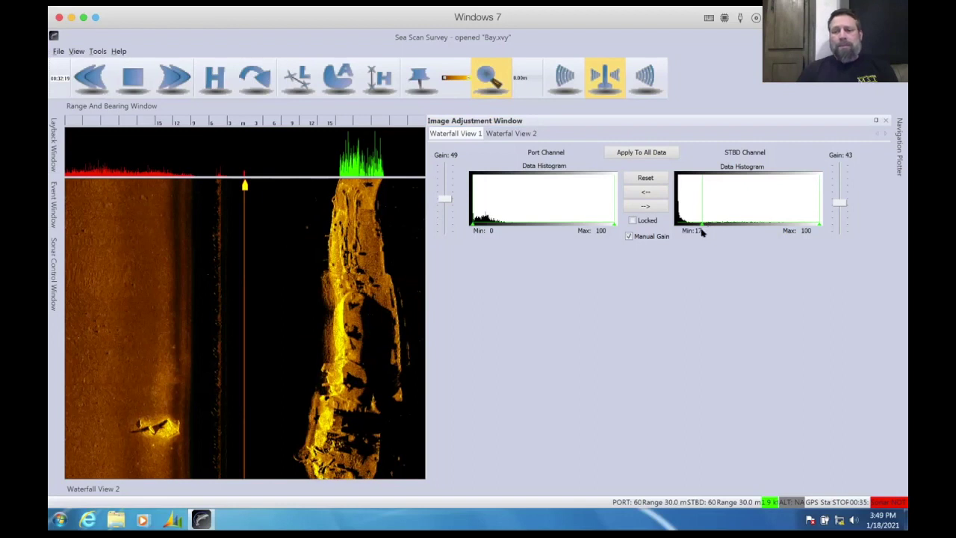
left_click_drag(701, 223, 676, 228)
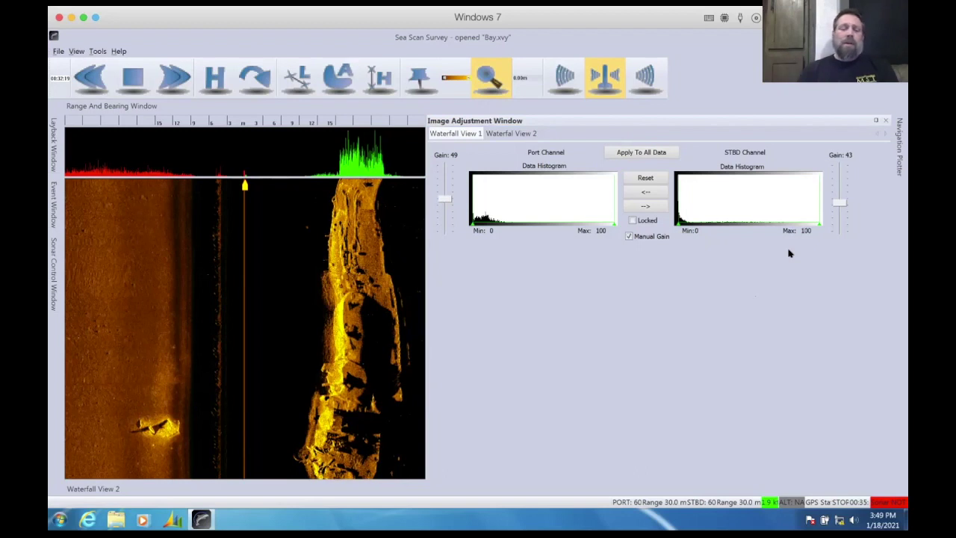
- Open the image adjustment settings for the first waterfall view
left_click(97, 52)
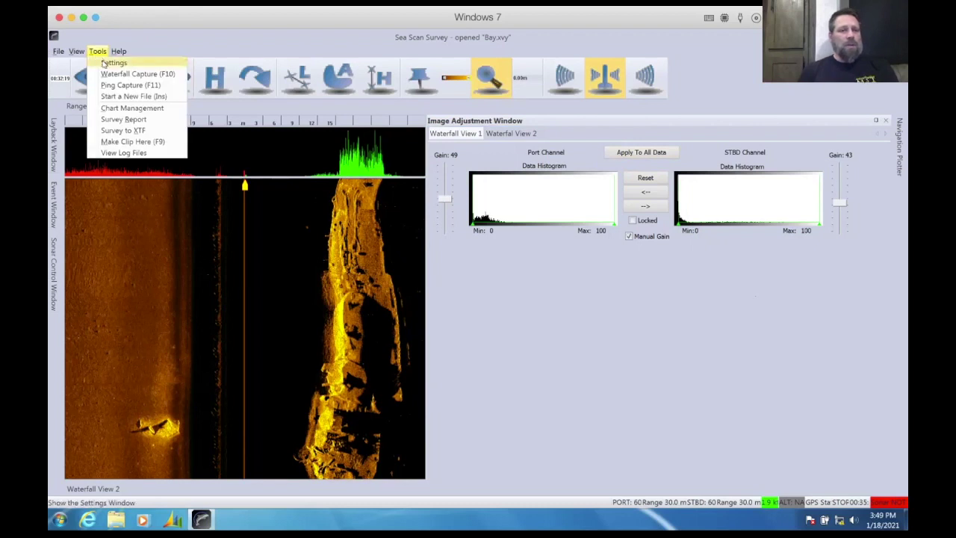
left_click(114, 63)
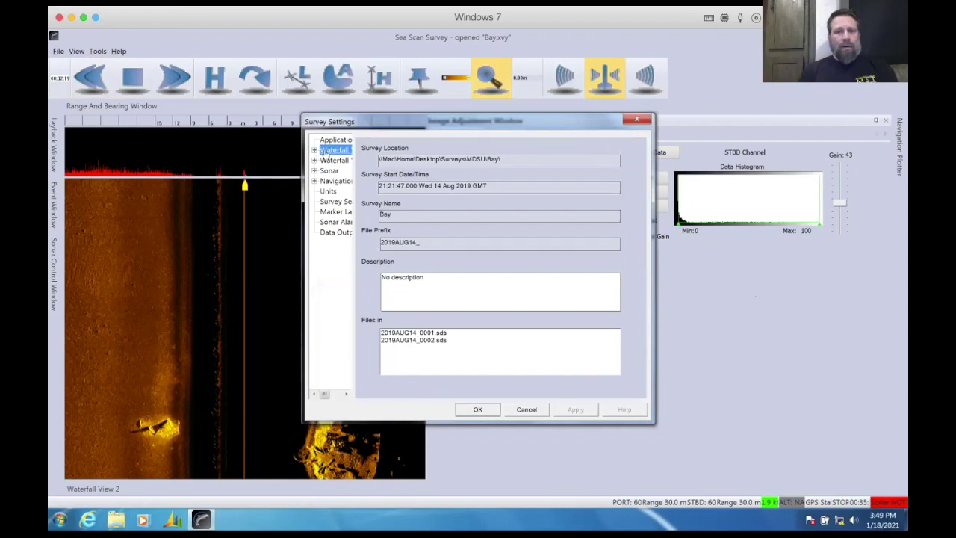
left_click(323, 150)
left_click(314, 150)
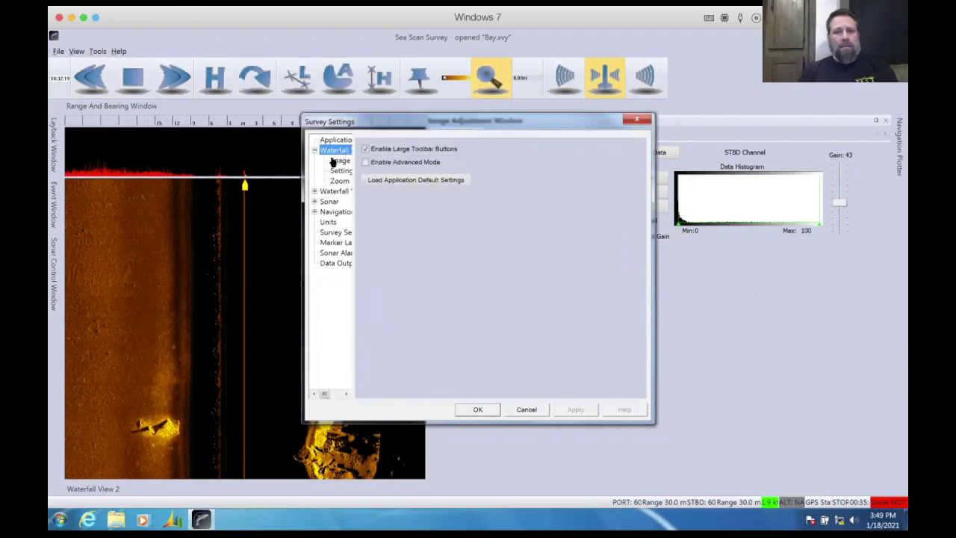
left_click(333, 162)
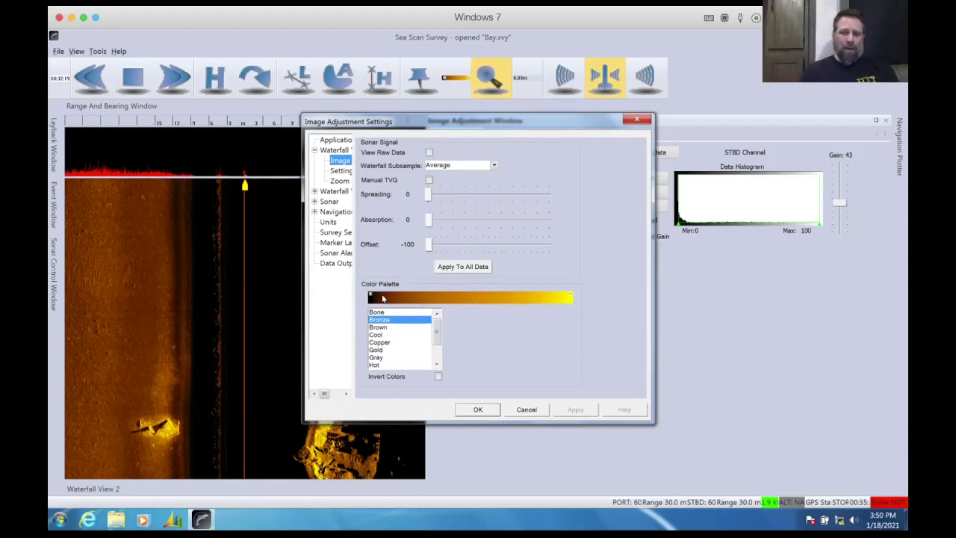
- Apply the HSV color palette to the waterfall and move the settings dialog clear of the sonar image
left_click(437, 365)
left_click(437, 365)
left_click(437, 365)
left_click(437, 365)
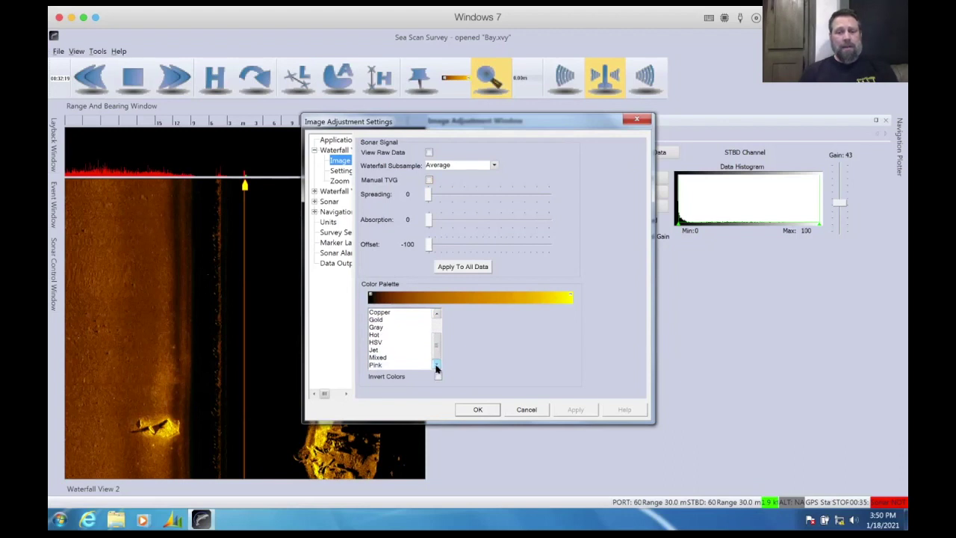
left_click(375, 342)
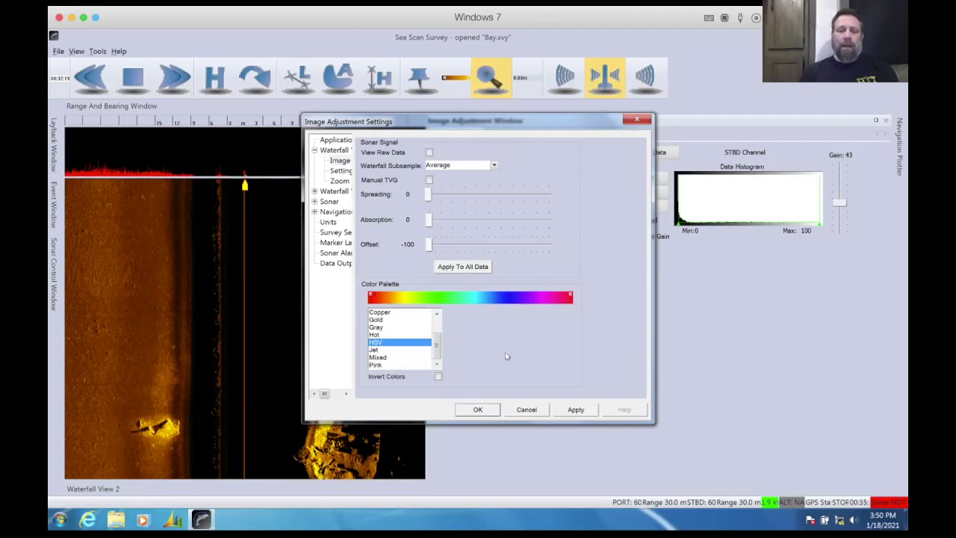
left_click(575, 409)
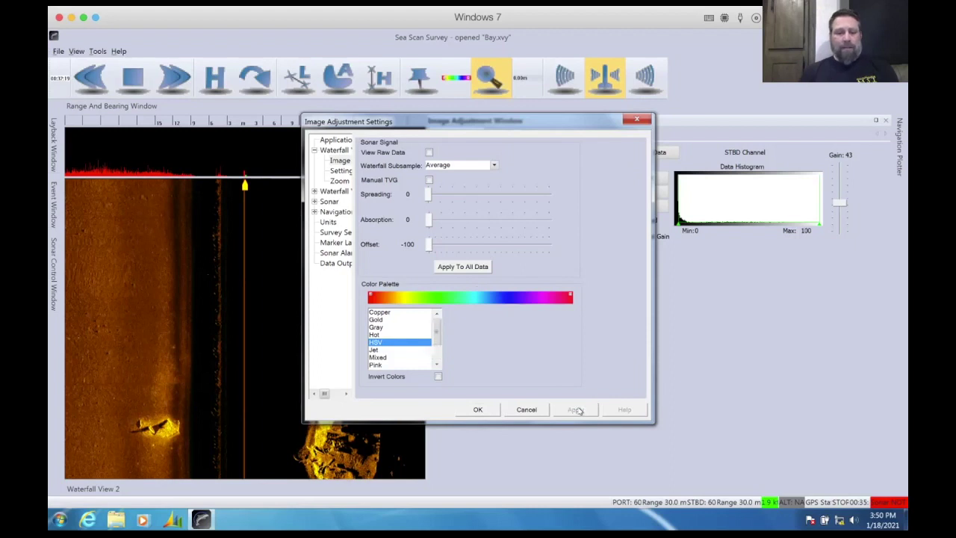
left_click_drag(485, 120, 697, 325)
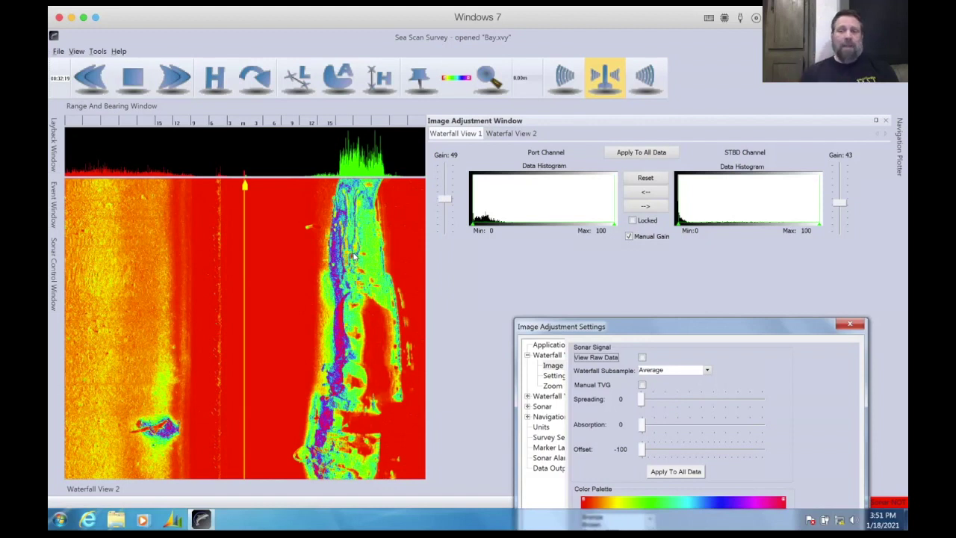
- Try STBD histogram minimums of 10 and 3, applying each to all data
left_click_drag(677, 224, 693, 224)
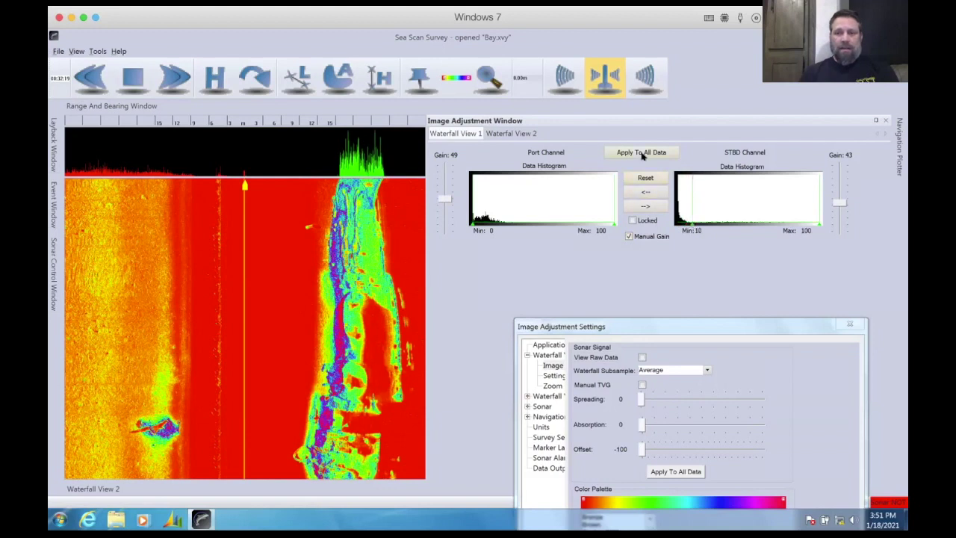
left_click(642, 153)
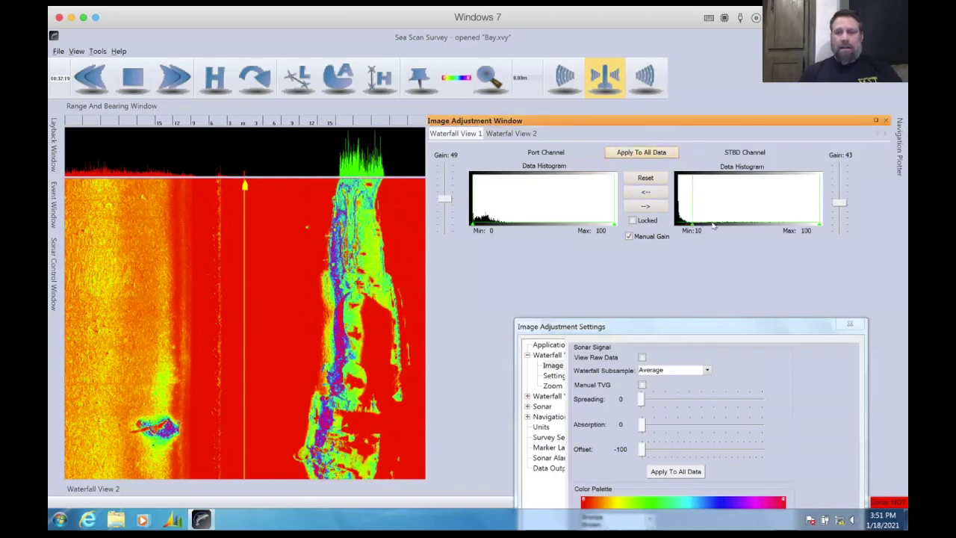
left_click_drag(693, 227, 681, 224)
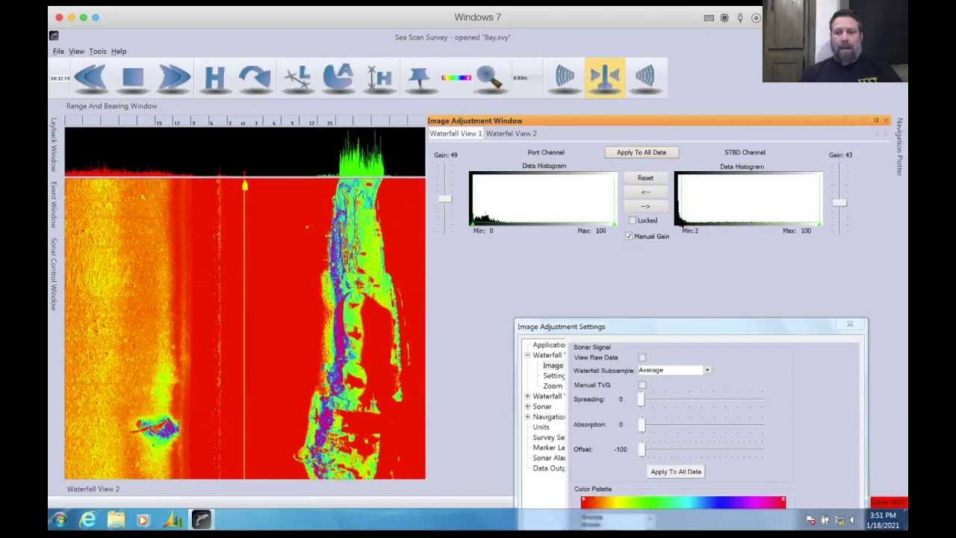
left_click(657, 153)
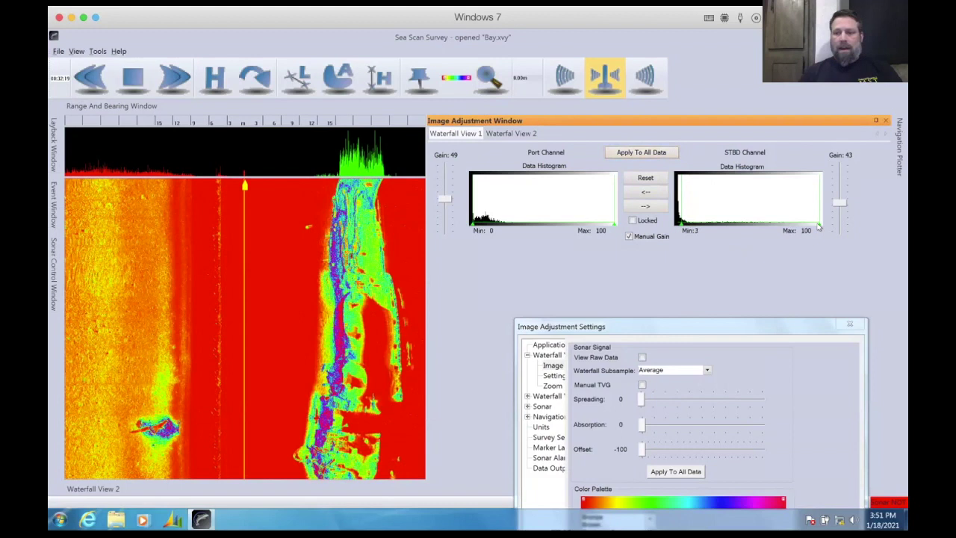
- Try an STBD histogram maximum of 79 on all data, and set the maximum back to 100
left_click_drag(818, 227, 789, 225)
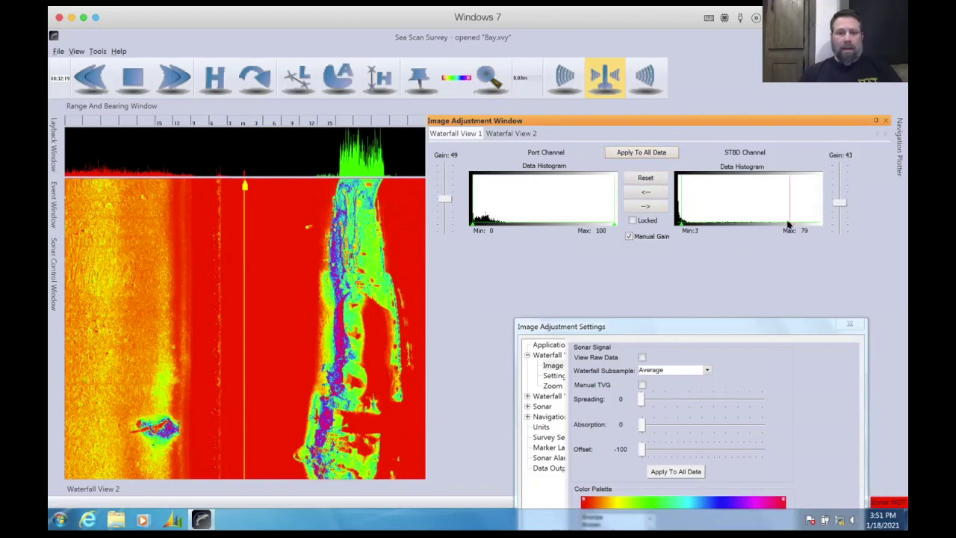
left_click(636, 152)
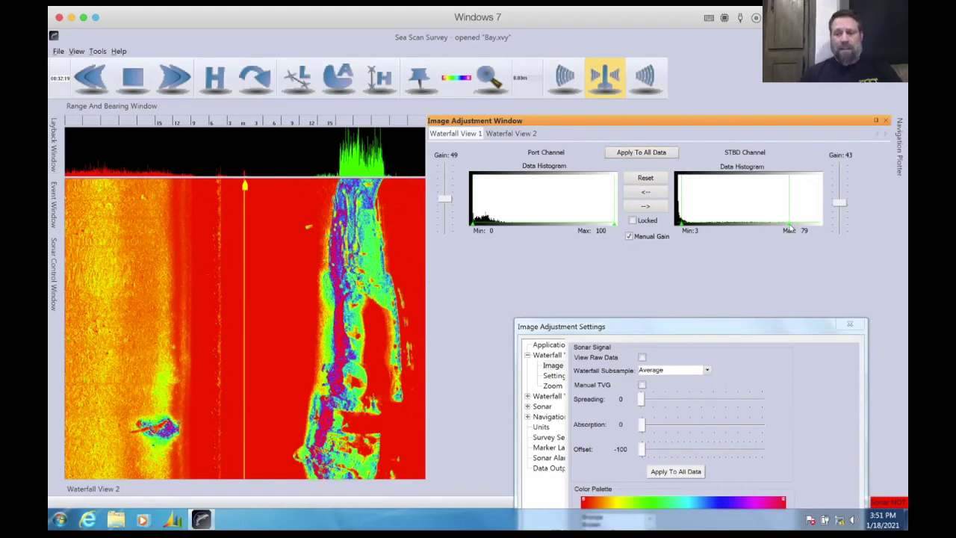
left_click_drag(789, 225, 819, 225)
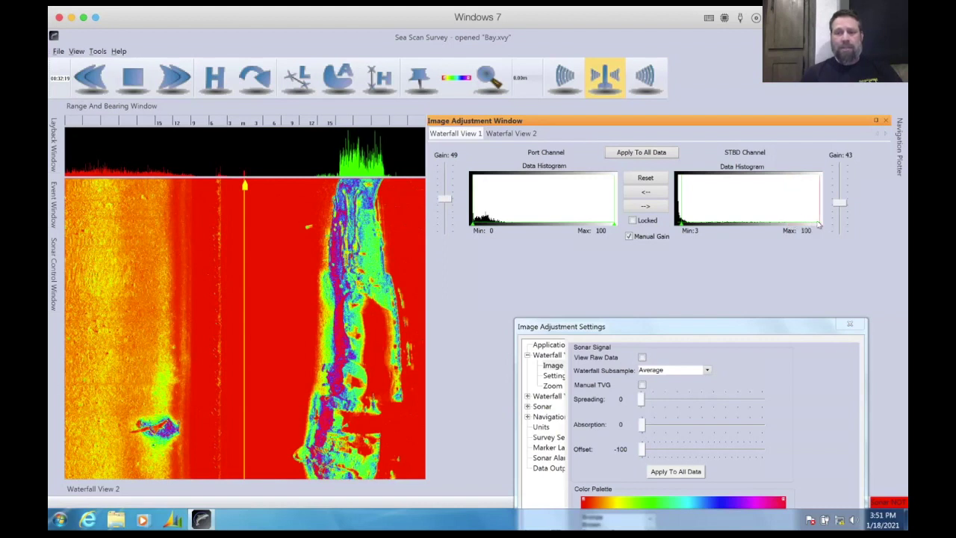
- Try STBD histogram minimums of 28 and 31, applying each to all data
left_click_drag(681, 222, 716, 224)
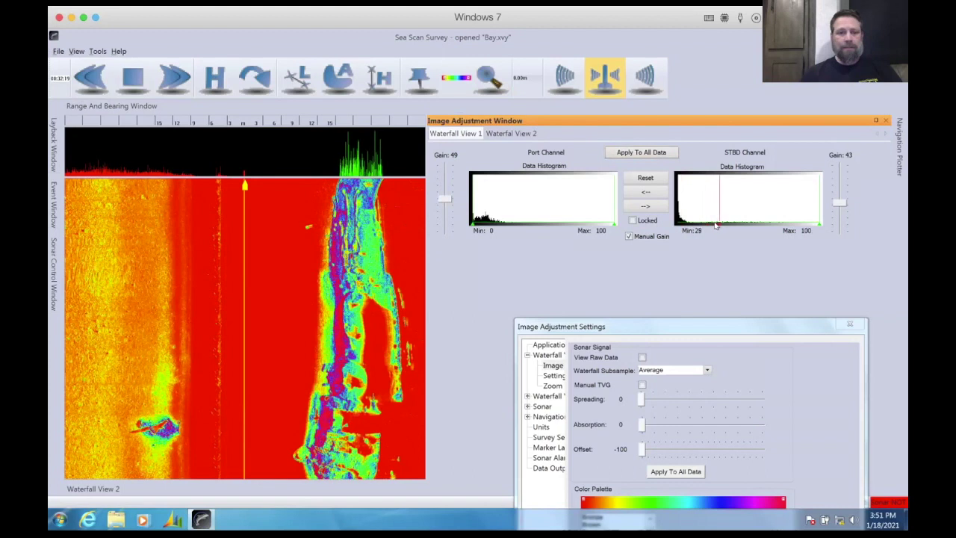
left_click(632, 152)
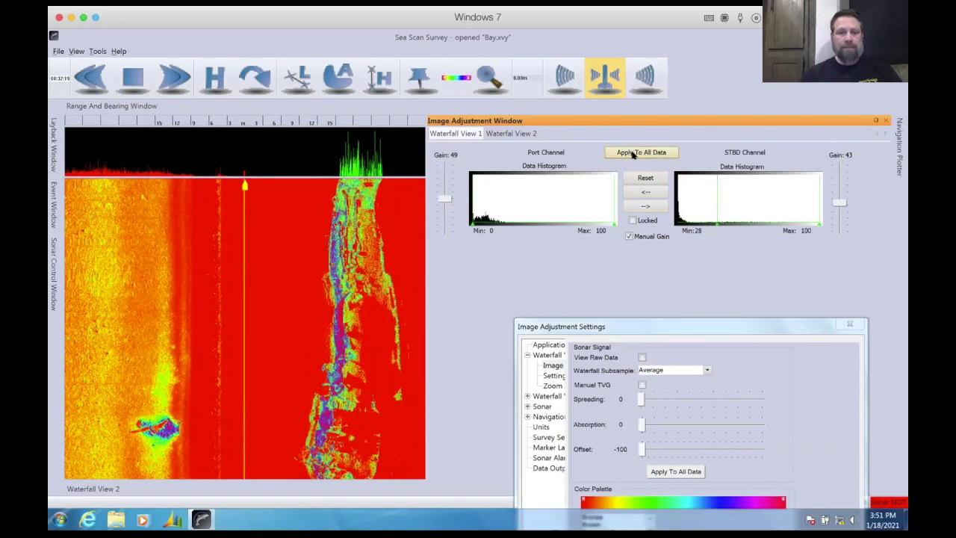
left_click_drag(716, 224, 721, 224)
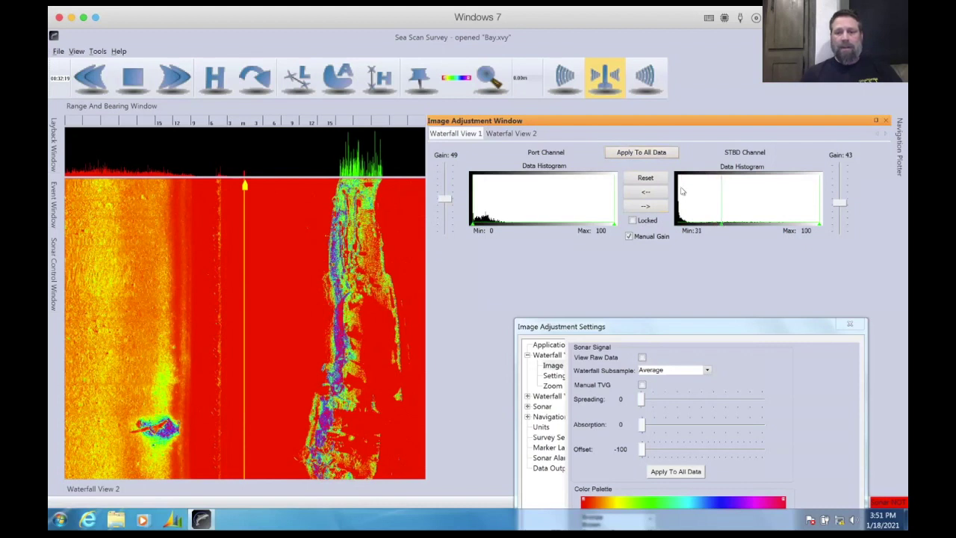
left_click(651, 153)
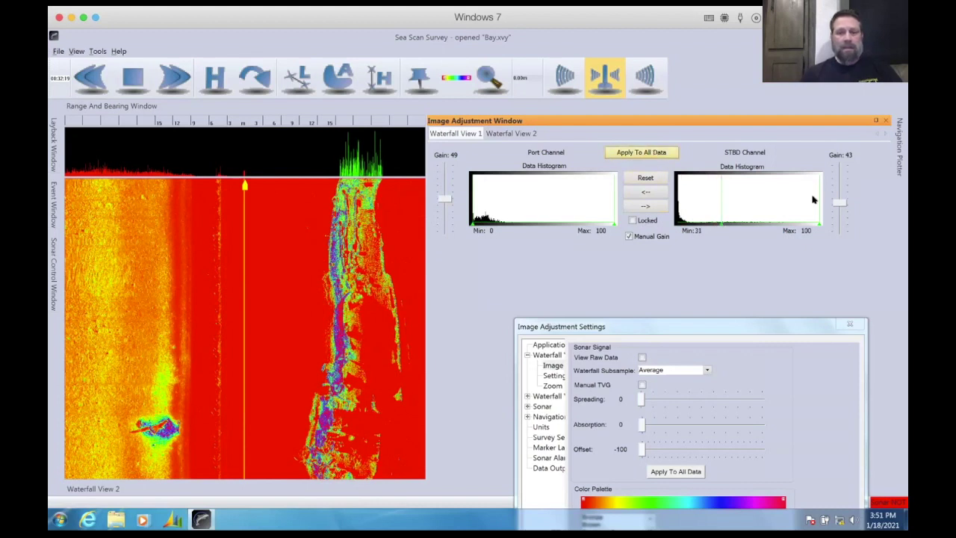
- Try an STBD histogram maximum of 88 on all data, and set the maximum back to 100
left_click_drag(819, 226, 799, 227)
left_click(650, 151)
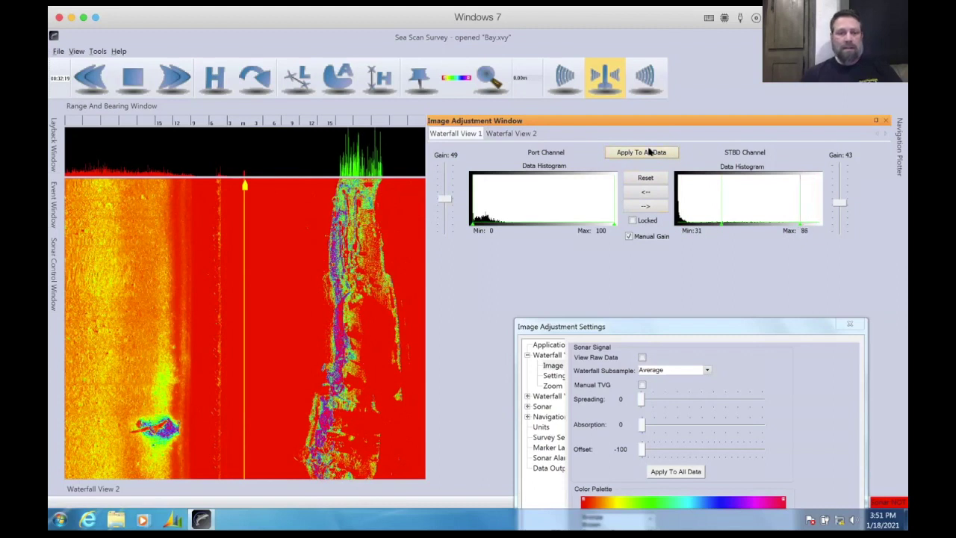
left_click_drag(798, 224, 819, 224)
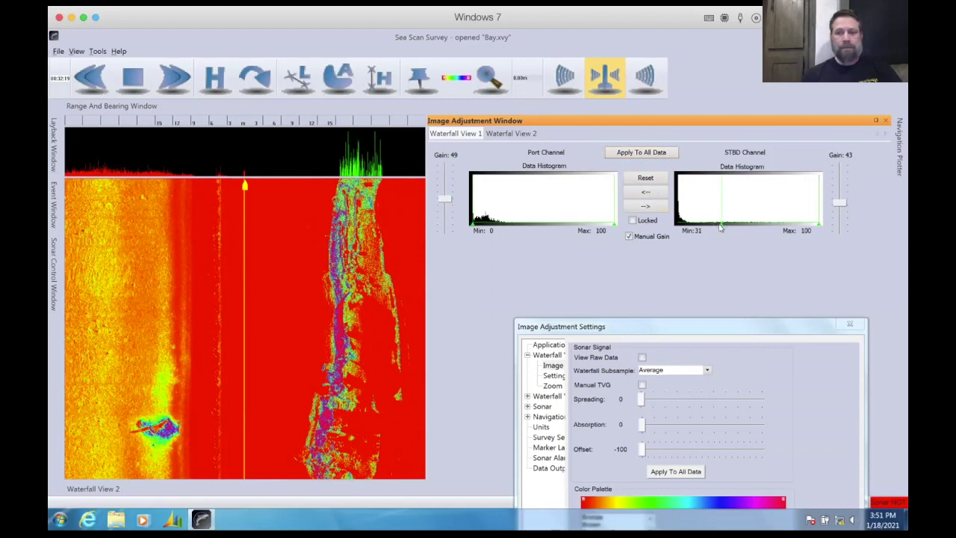
- Try lower STBD histogram minimums of 21 and 14, applying each to all data
left_click_drag(720, 224, 706, 225)
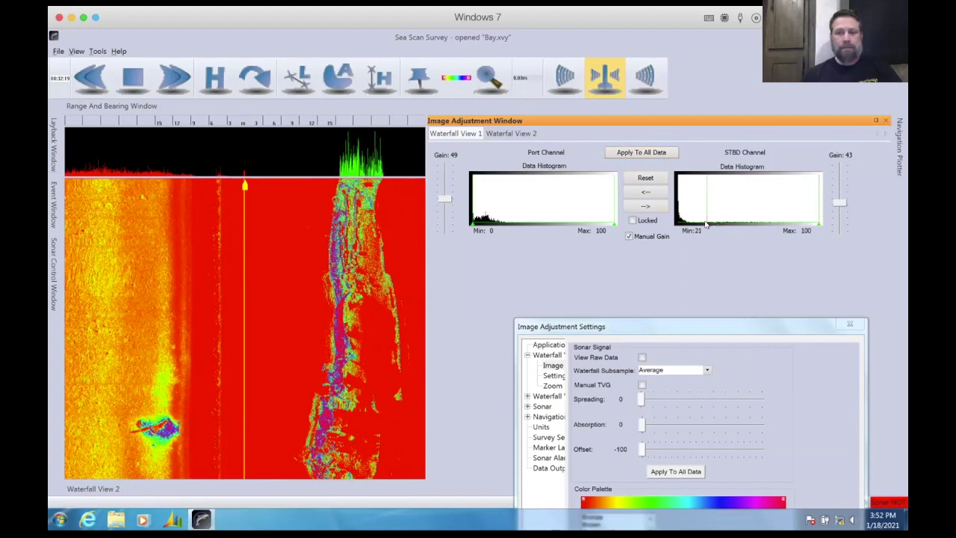
left_click(616, 152)
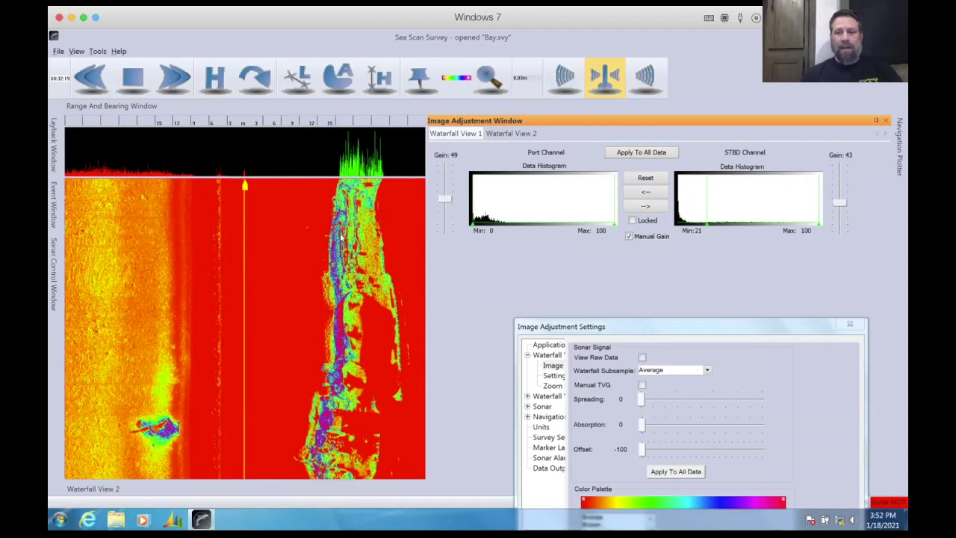
left_click_drag(703, 224, 697, 224)
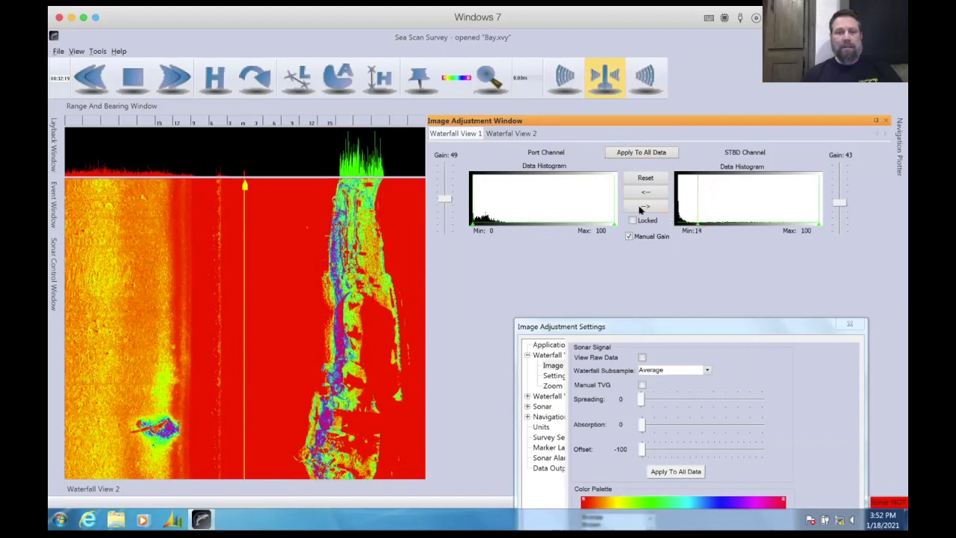
left_click(625, 152)
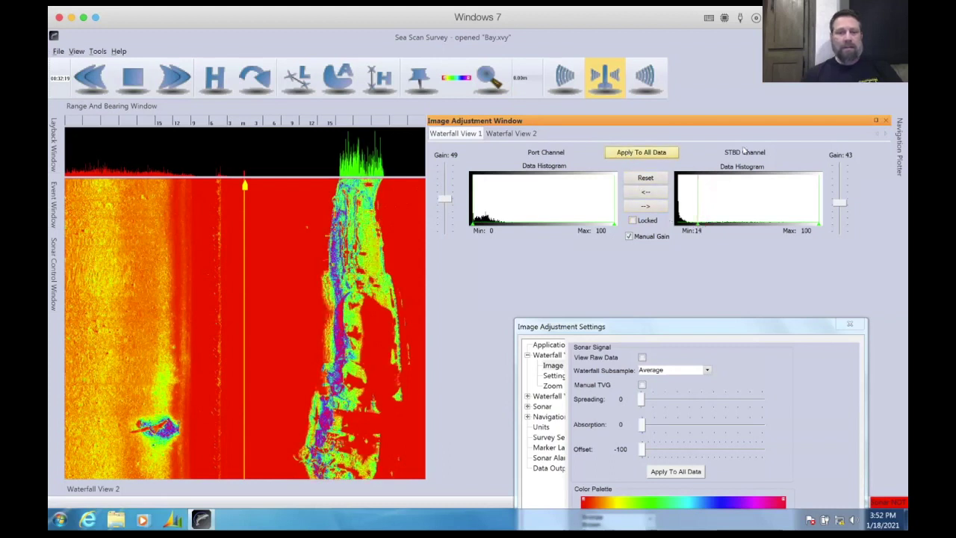
- Try STBD gains of 40 and 35 on all data, and reapply the data with the STBD histogram minimum at 0
left_click_drag(840, 204, 840, 205)
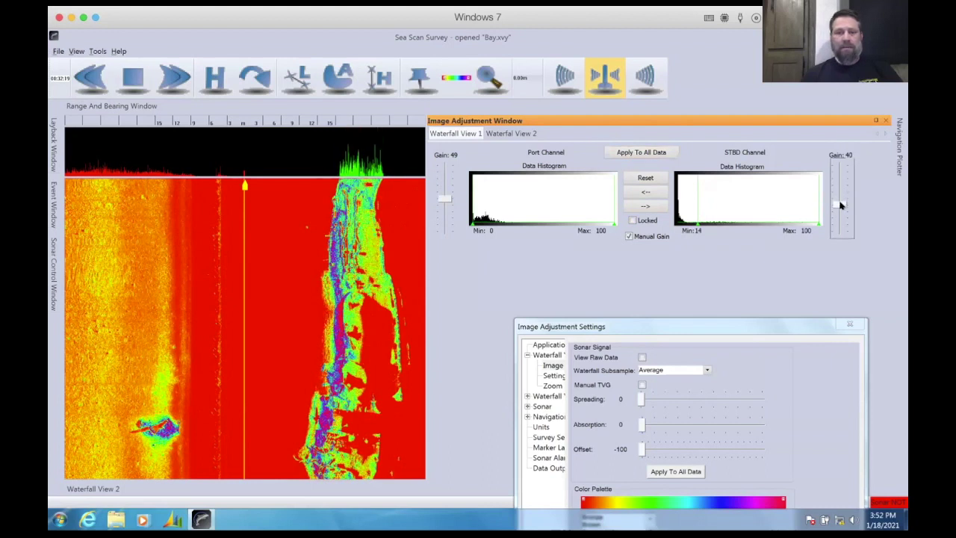
left_click(644, 152)
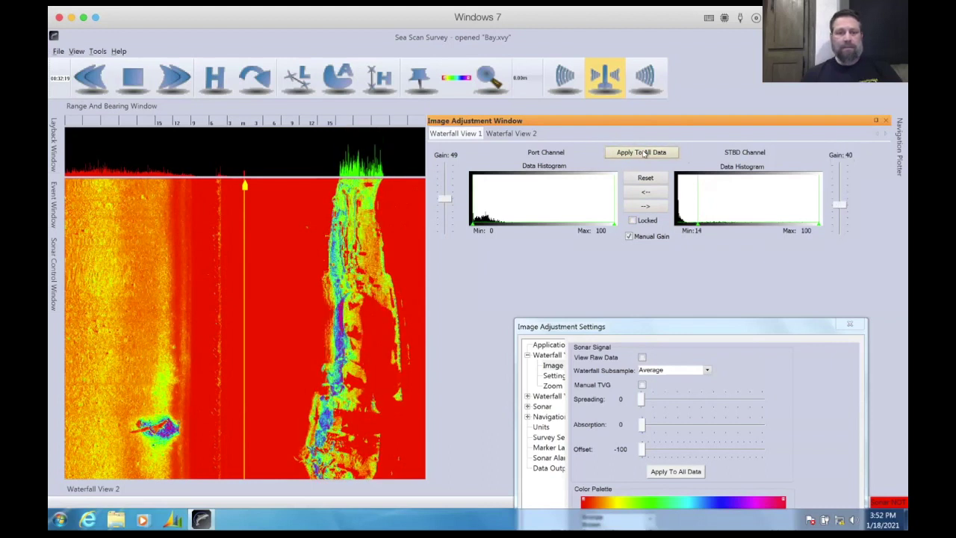
left_click_drag(833, 204, 835, 211)
left_click(643, 153)
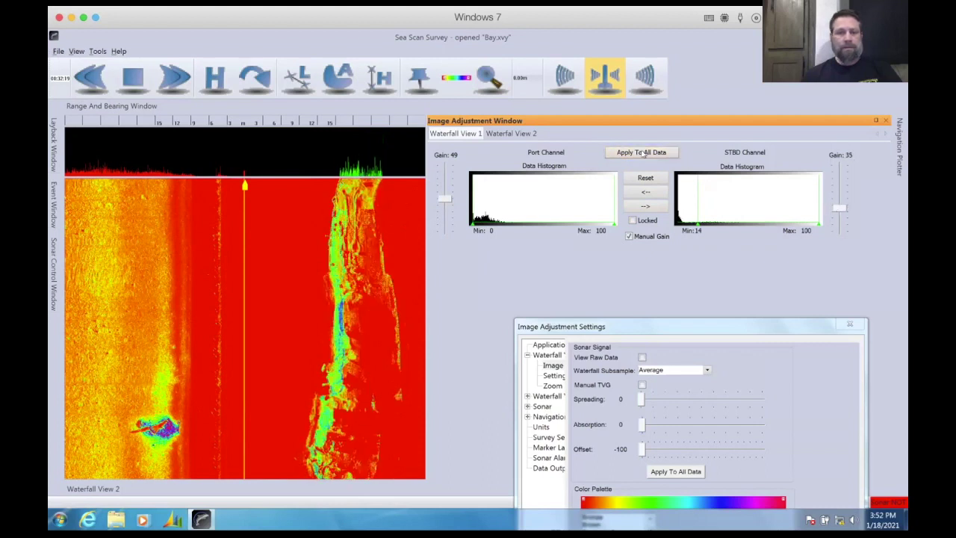
left_click_drag(697, 227, 672, 223)
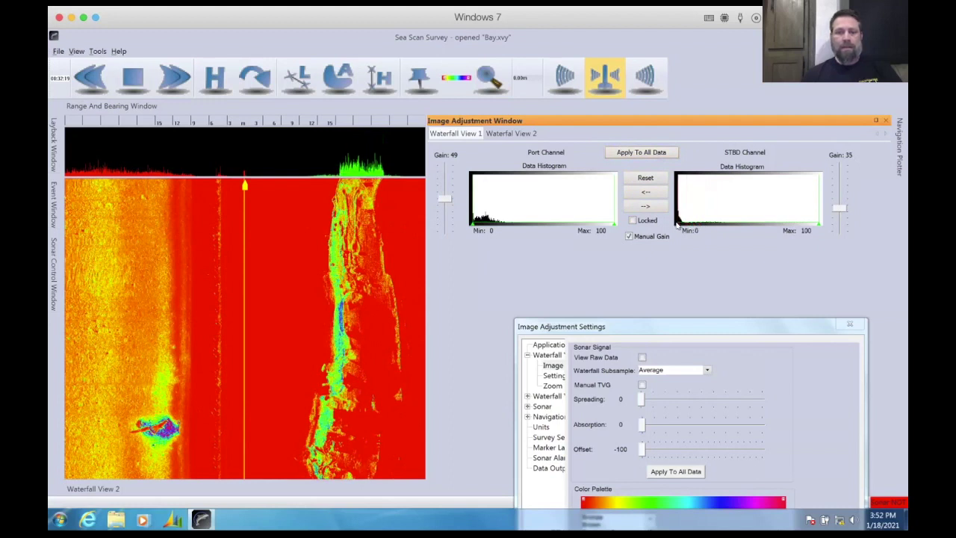
left_click(619, 152)
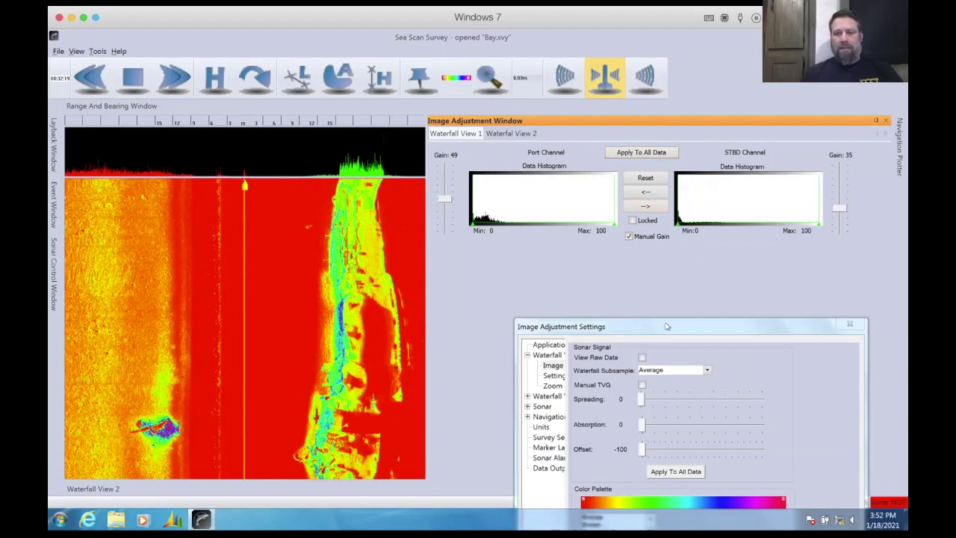
- Apply the Bronze color palette to the waterfall and close the image adjustment settings
left_click_drag(667, 326, 656, 157)
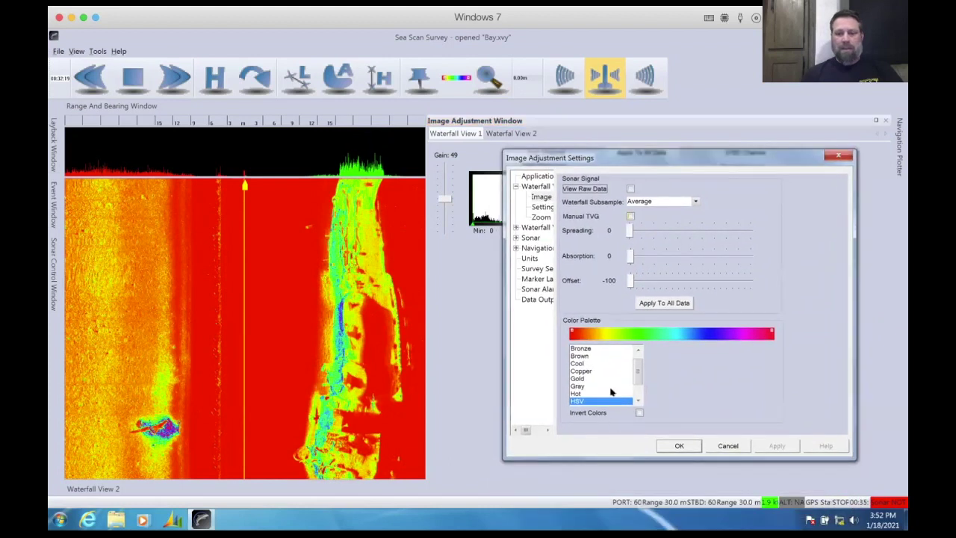
left_click(591, 351)
left_click(775, 445)
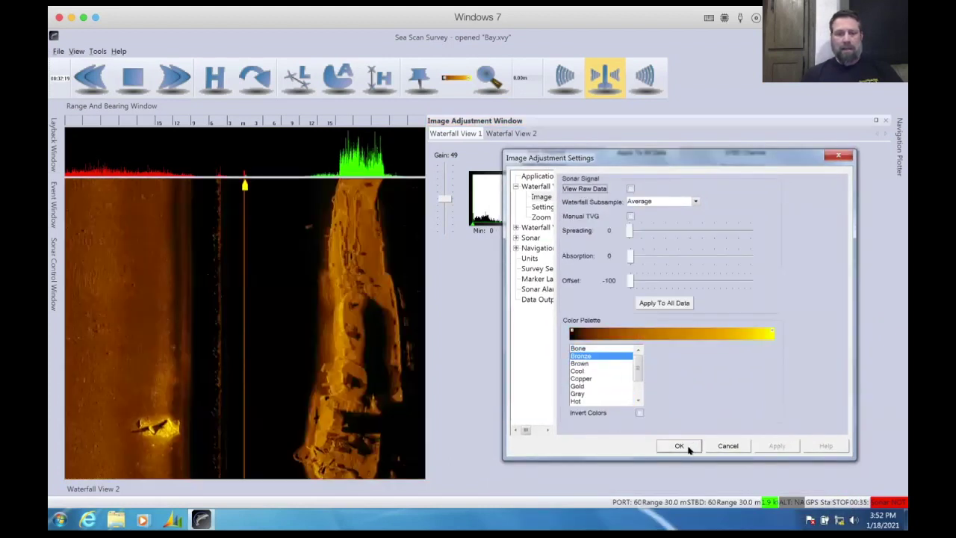
left_click(672, 446)
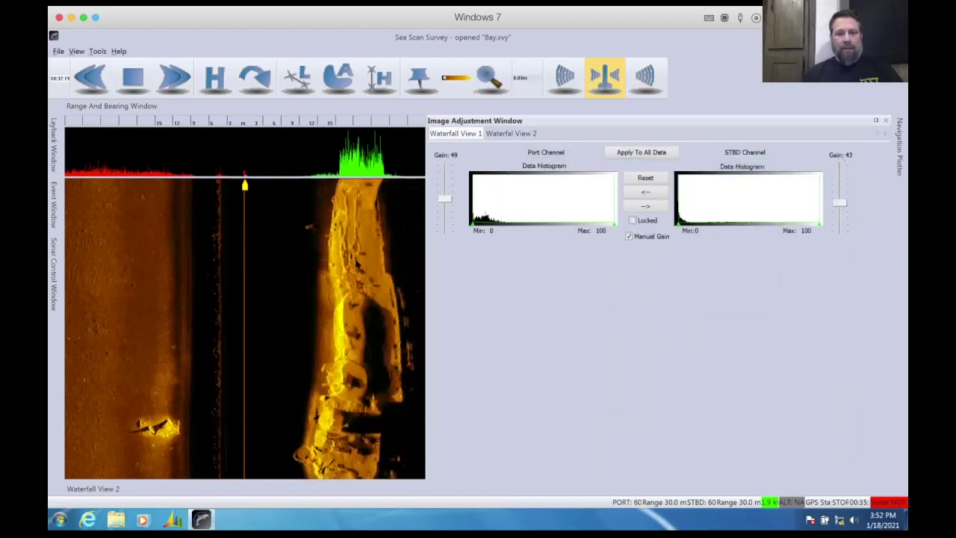
- Magnify the wreck in the starboard imagery, and play the record in reverse to inspect a further section of the wreck
left_click(489, 77)
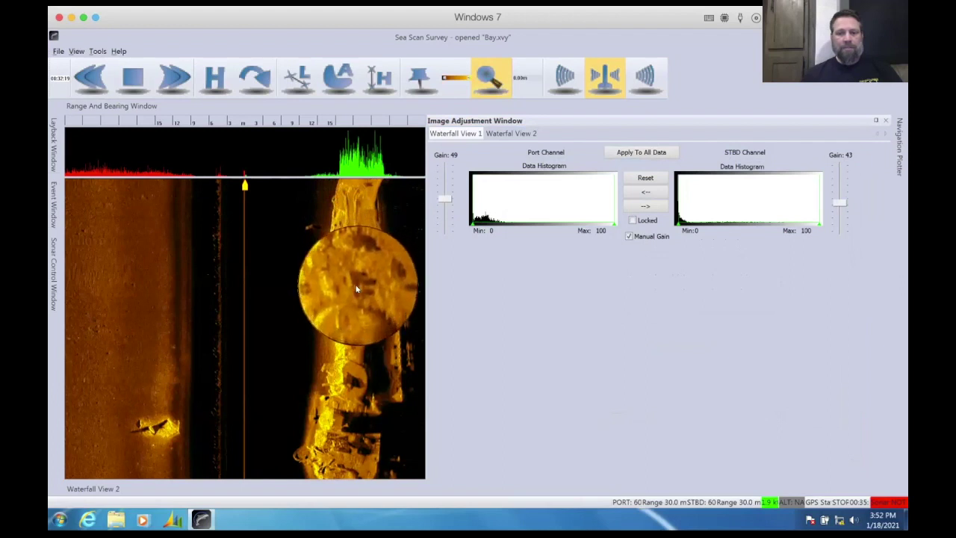
left_click(98, 79)
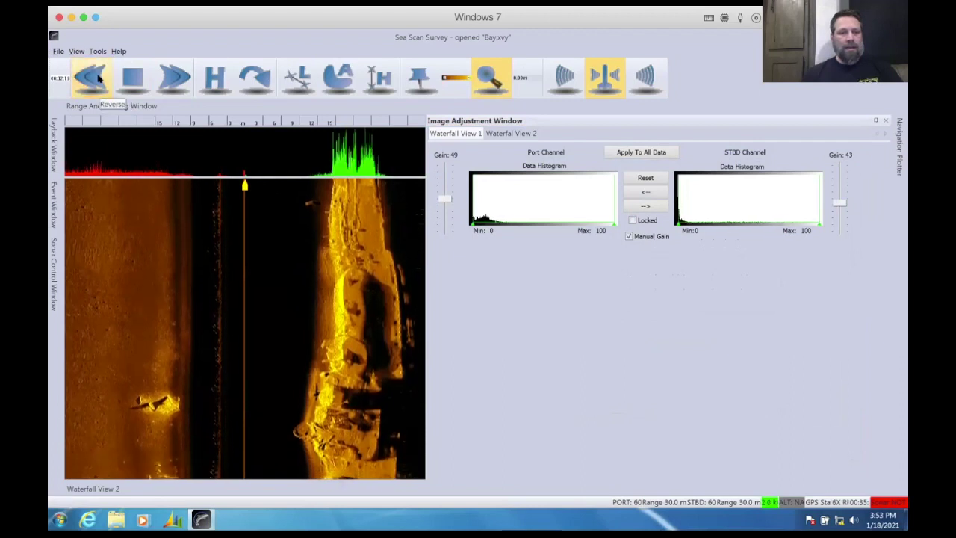
left_click(137, 78)
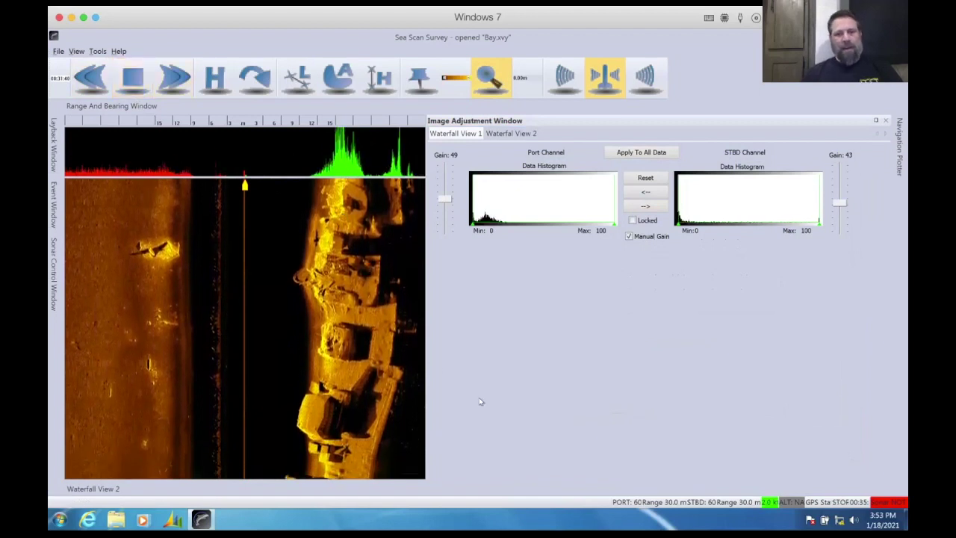
mouse_move(338, 302)
left_mouse_down()
mouse_move(351, 295)
mouse_move(340, 280)
mouse_move(317, 279)
mouse_move(312, 292)
mouse_move(323, 292)
left_mouse_up()
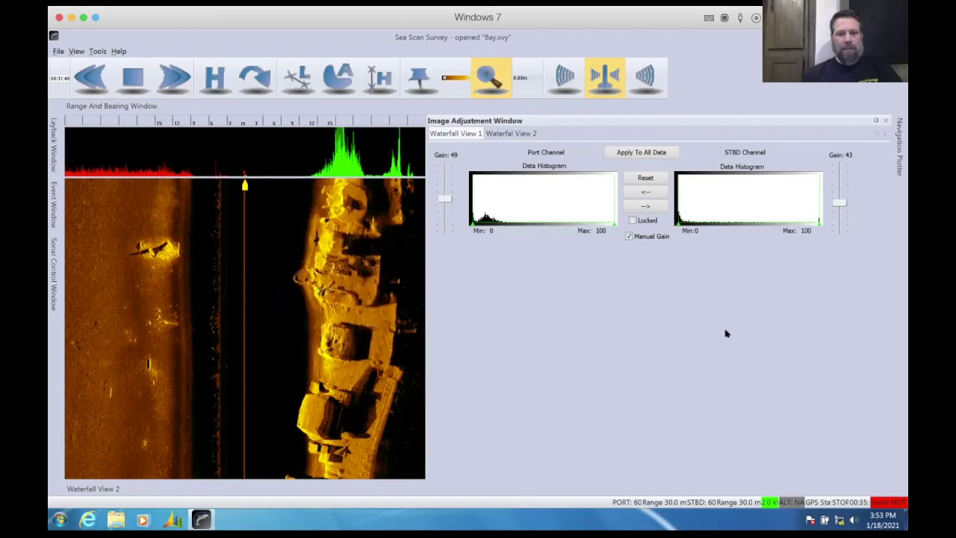
- Try turning manual gain off for all data, and re-enable manual gain for all data
left_click(629, 237)
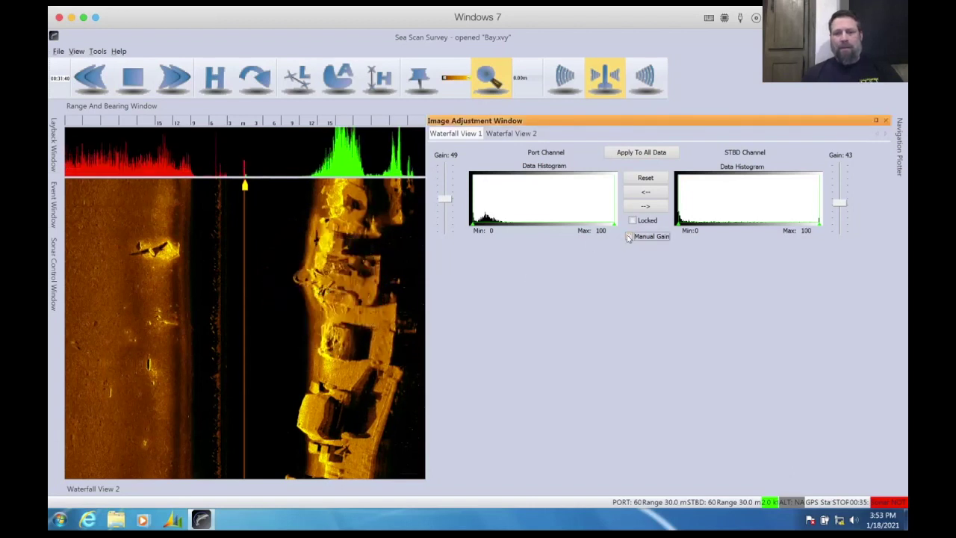
left_click(641, 153)
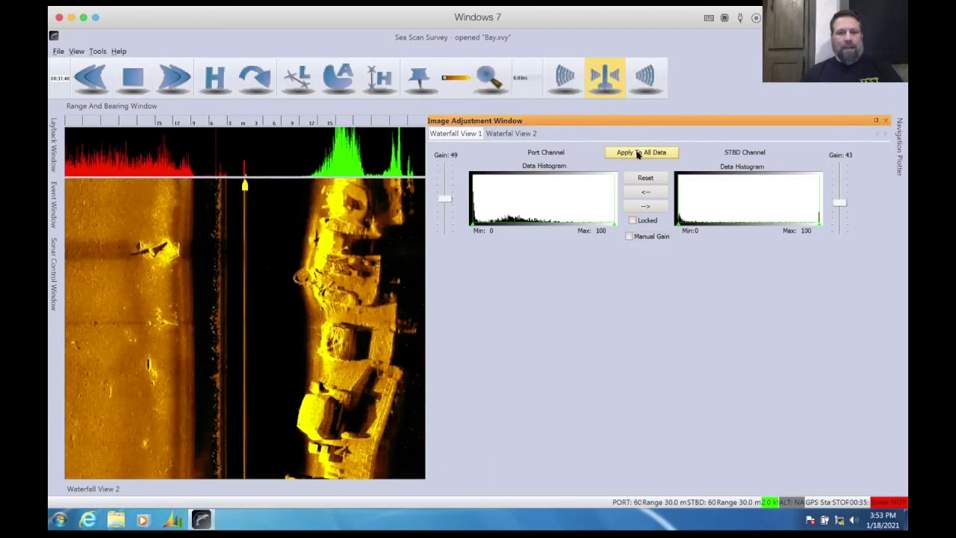
left_click(628, 237)
left_click(633, 153)
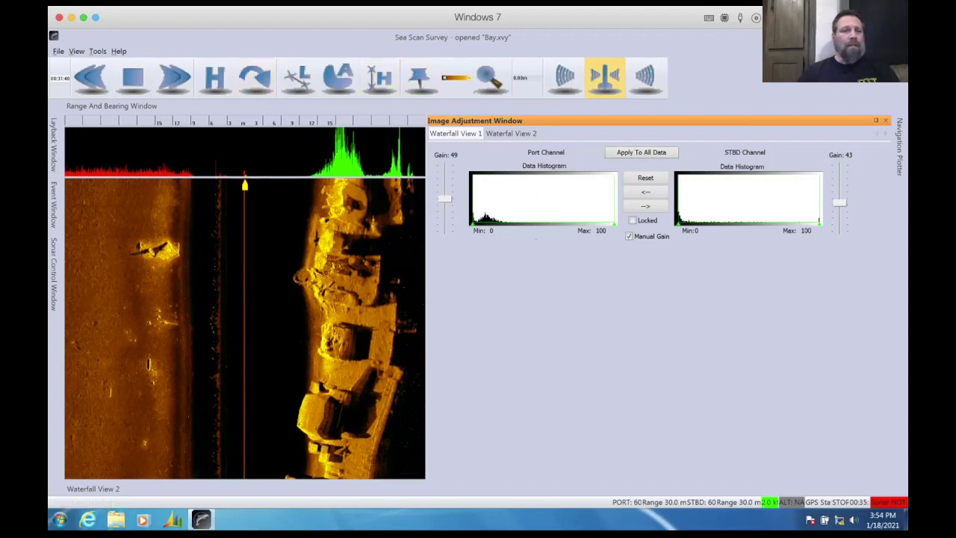
- Try the HSV color palette on Waterfall View 1, and reapply the image adjustments to all data
left_click(97, 51)
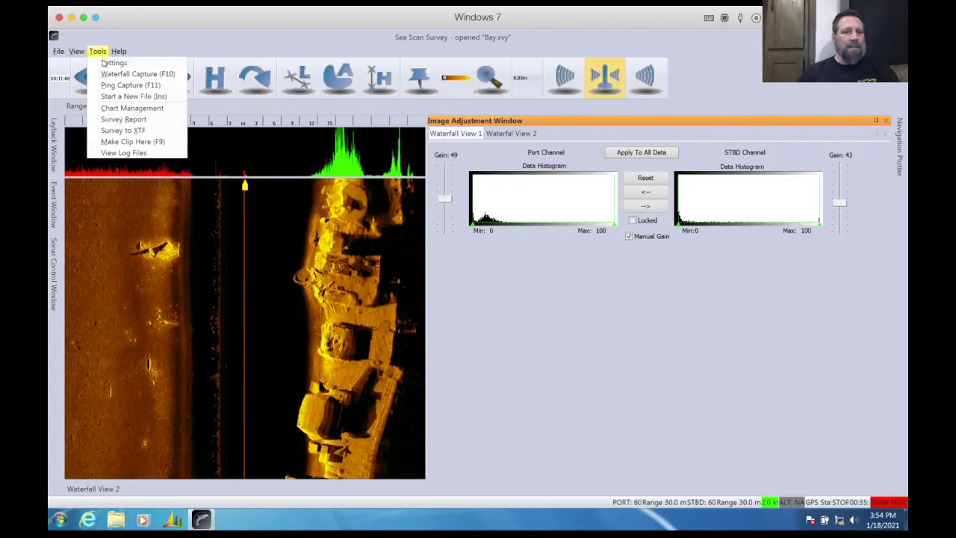
left_click(108, 63)
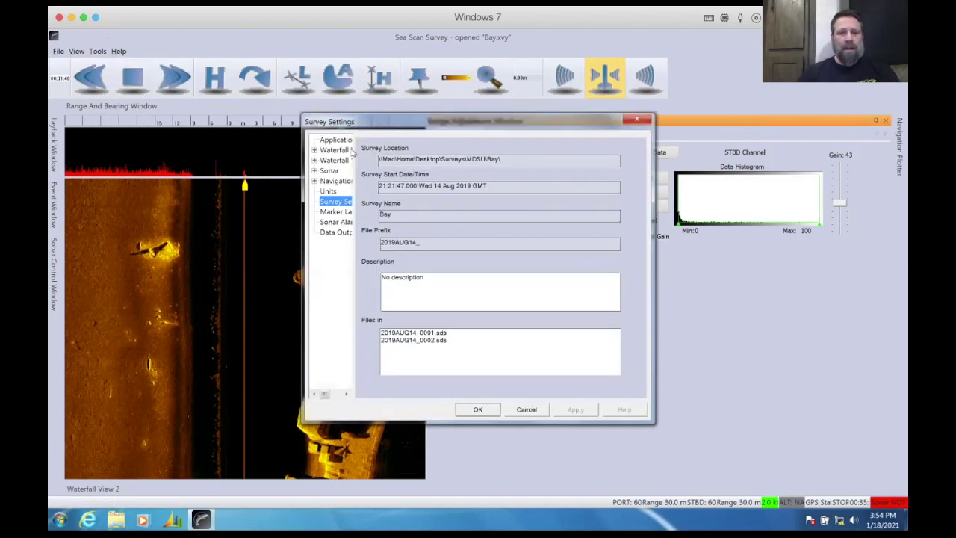
left_click(314, 151)
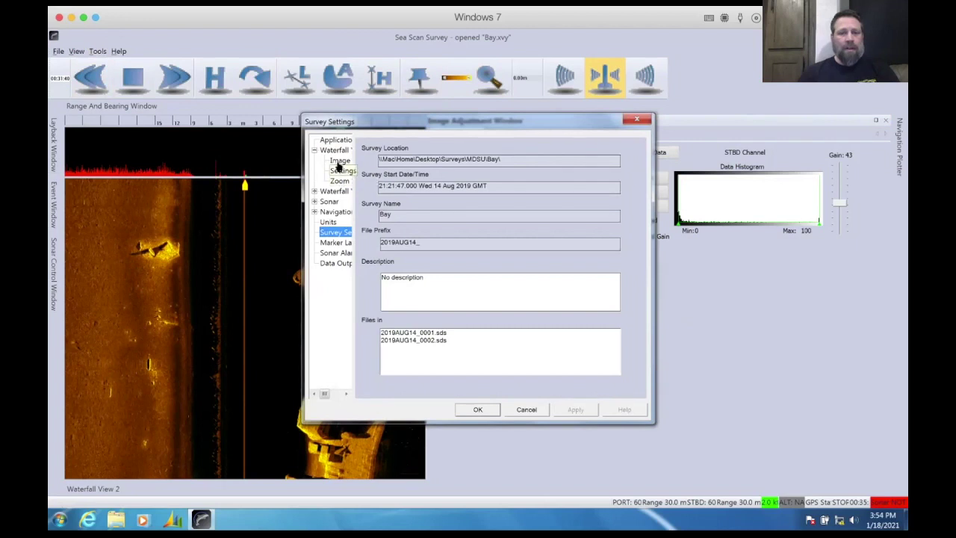
left_click(340, 160)
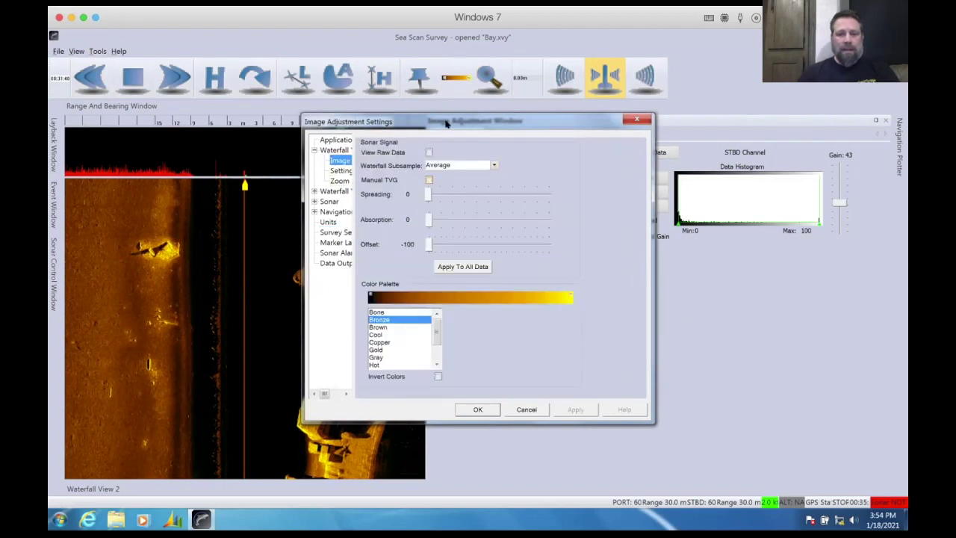
left_click_drag(438, 331, 437, 349)
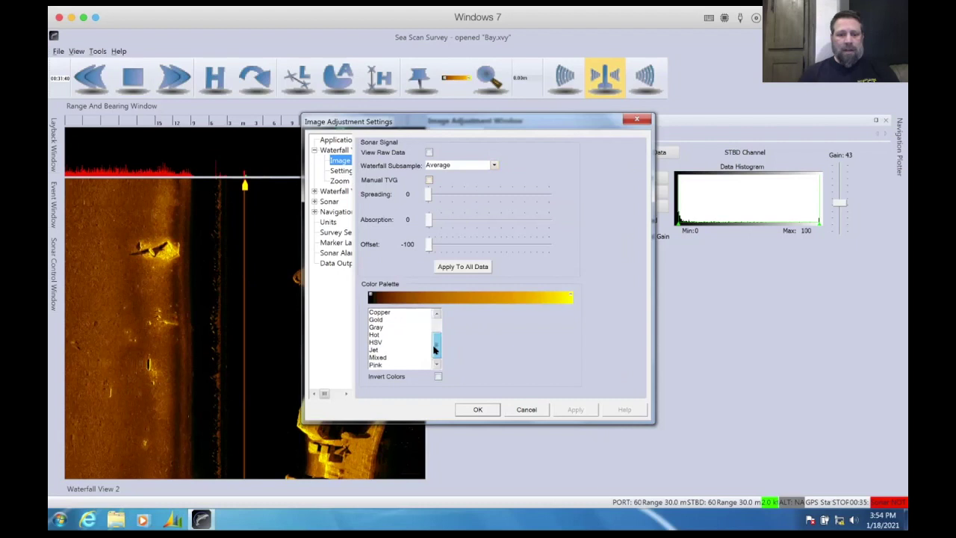
left_click(378, 342)
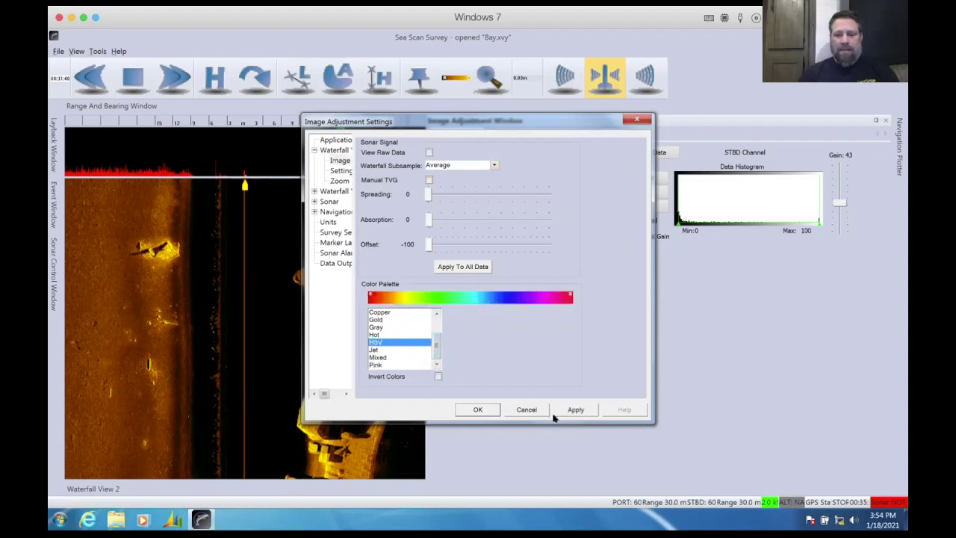
left_click(575, 410)
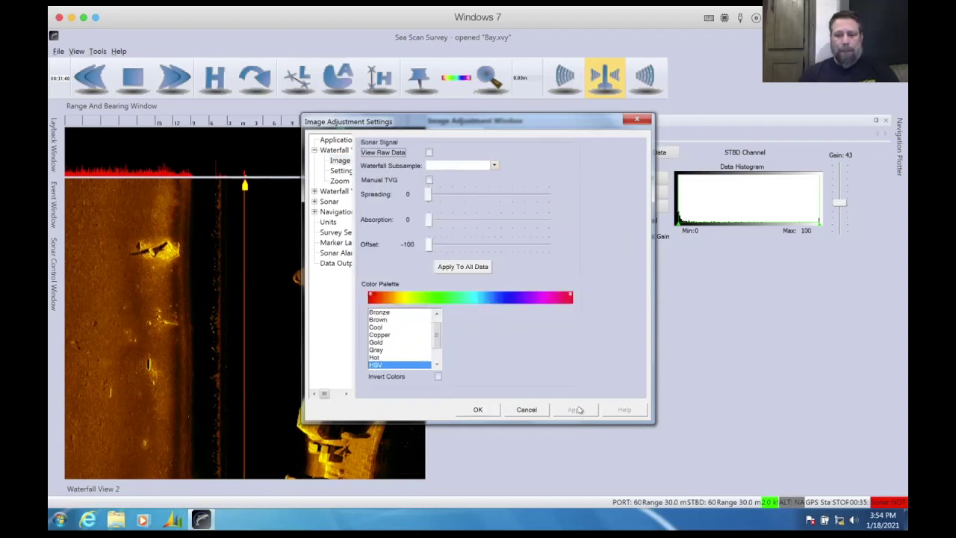
left_click_drag(430, 123, 685, 333)
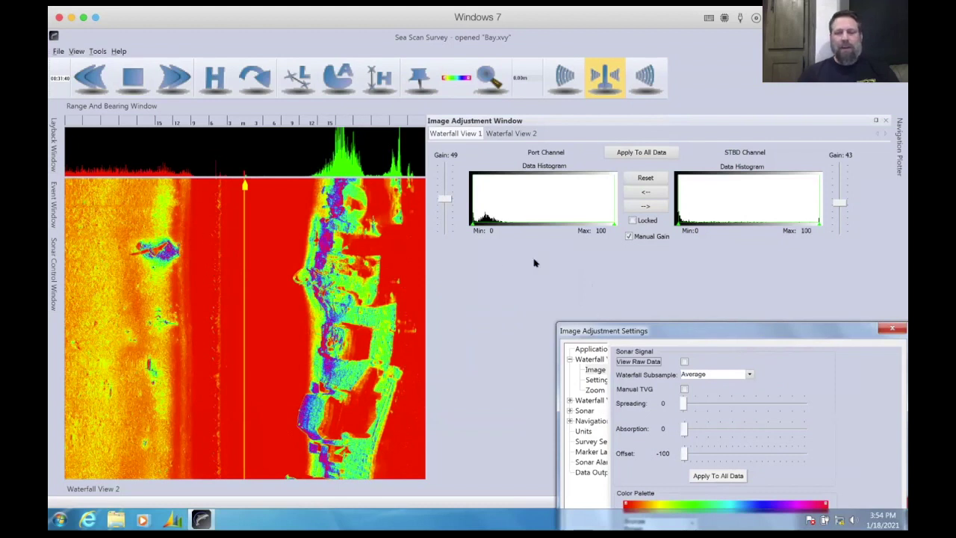
left_click(609, 222)
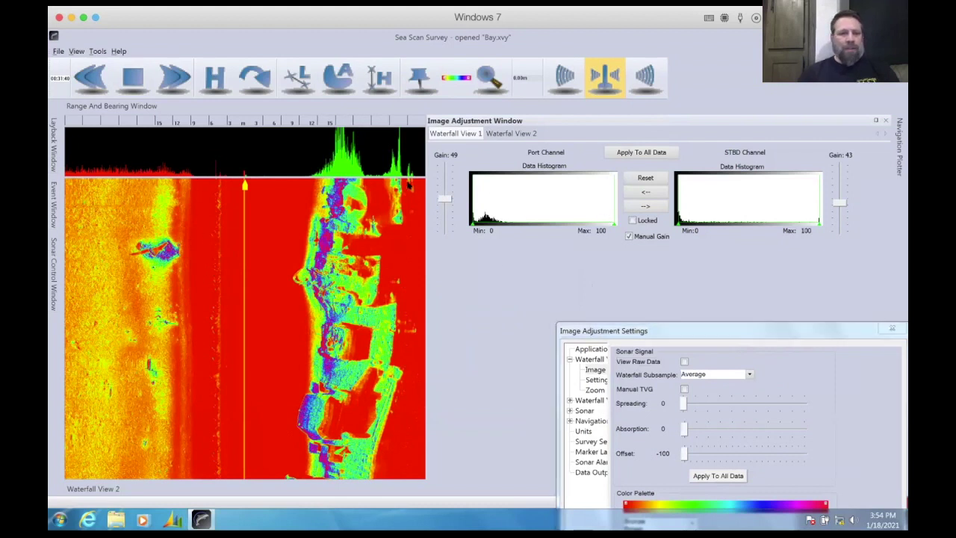
left_click(628, 153)
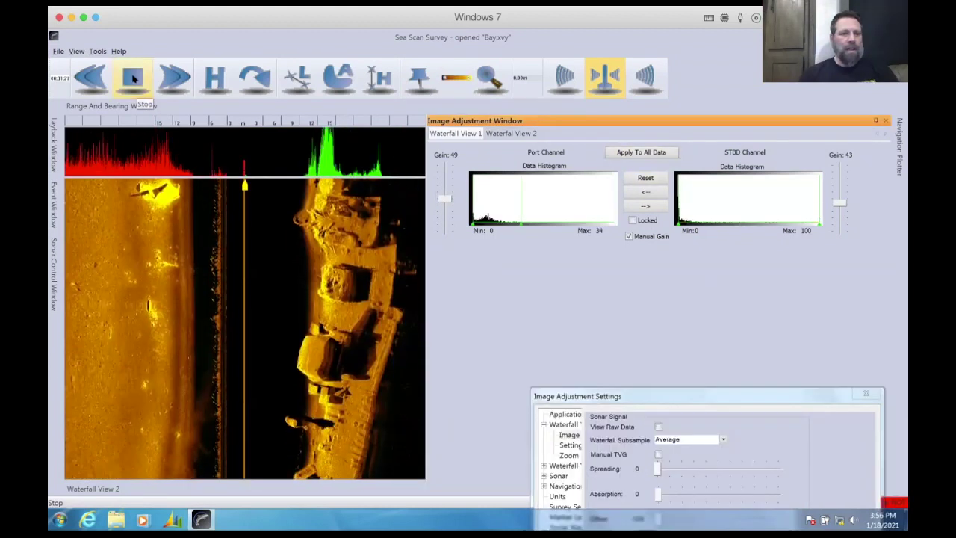
- Stop playback, and set the port channel's histogram maximum to 100 and its gain to 46
left_click(134, 78)
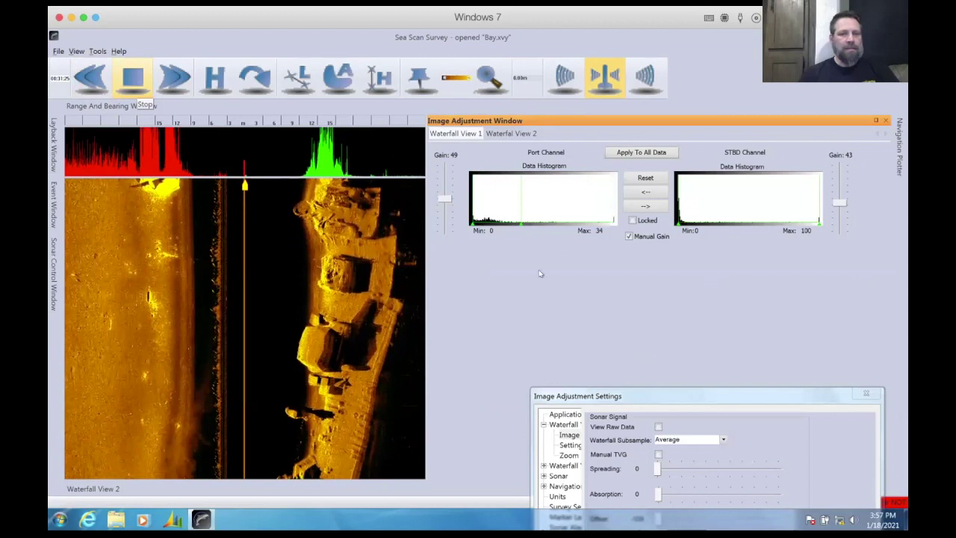
left_click_drag(520, 225, 617, 226)
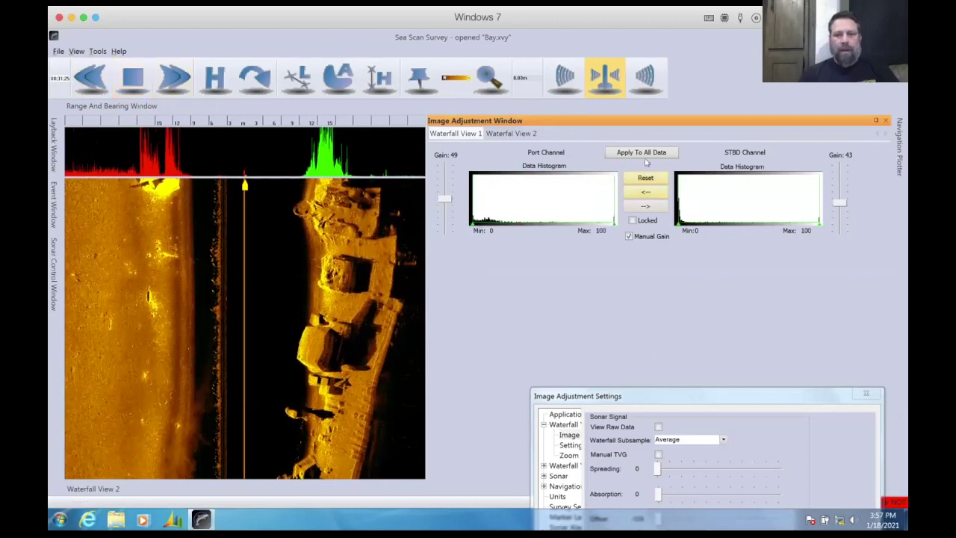
left_click(442, 203)
left_click_drag(441, 202, 444, 200)
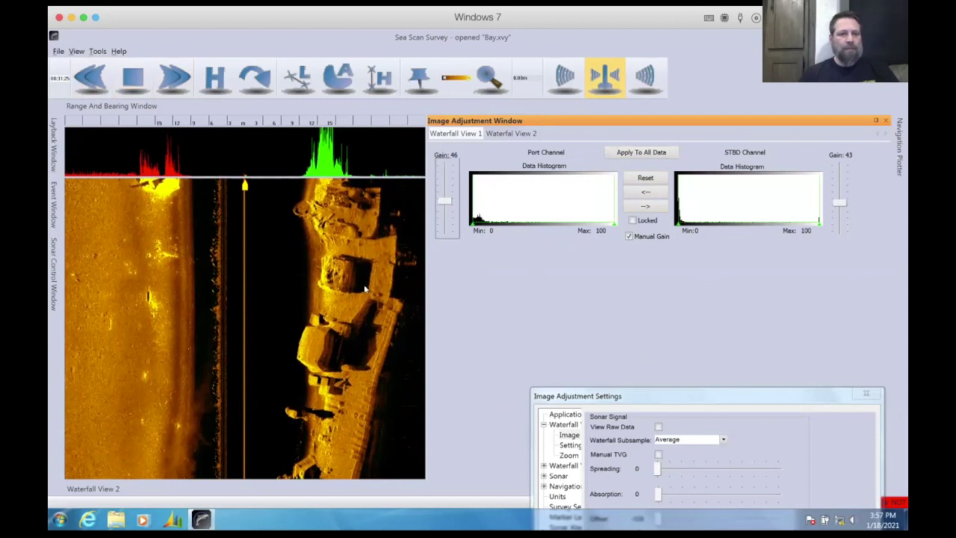
- Try the HSV color palette on the waterfall, and move the settings dialog clear of the histograms
left_click_drag(652, 397, 631, 163)
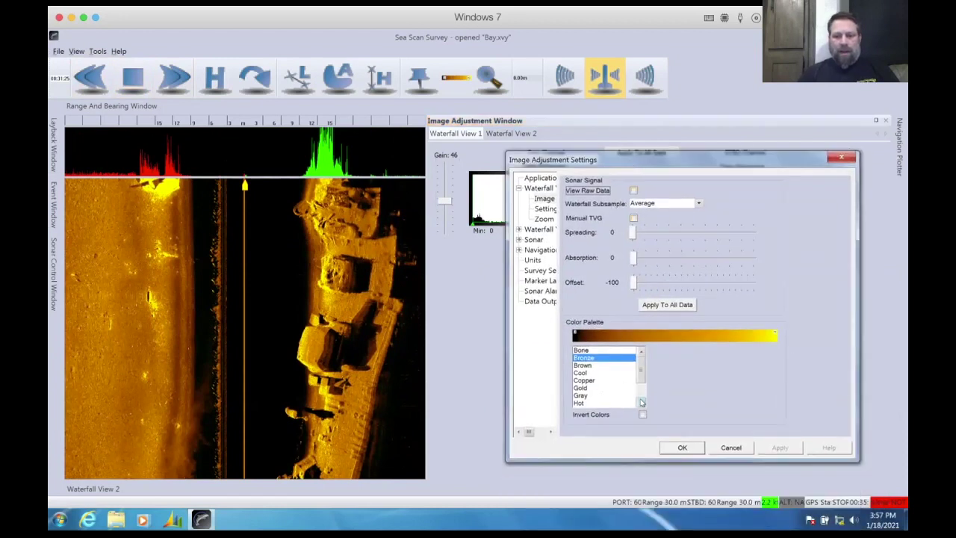
left_click(641, 402)
left_click(641, 403)
left_click(582, 396)
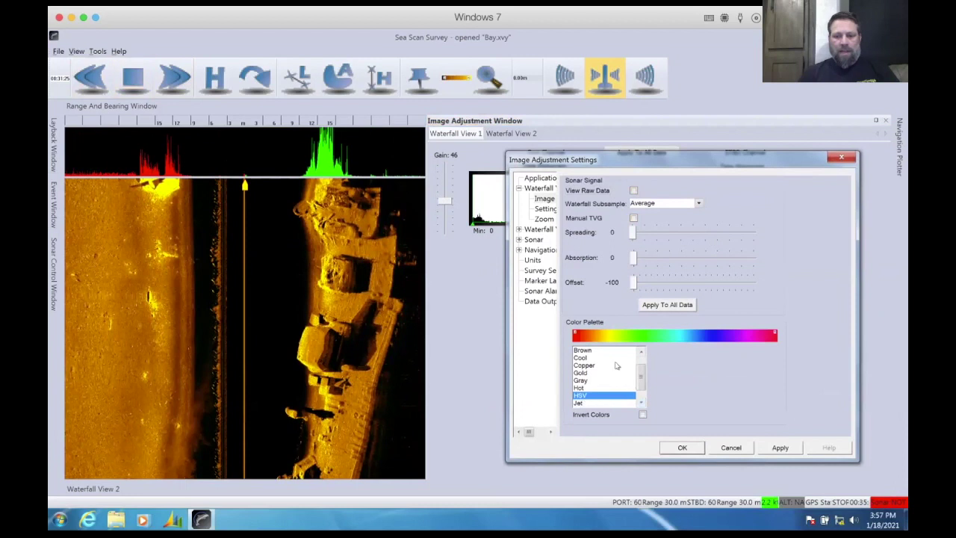
left_click(778, 447)
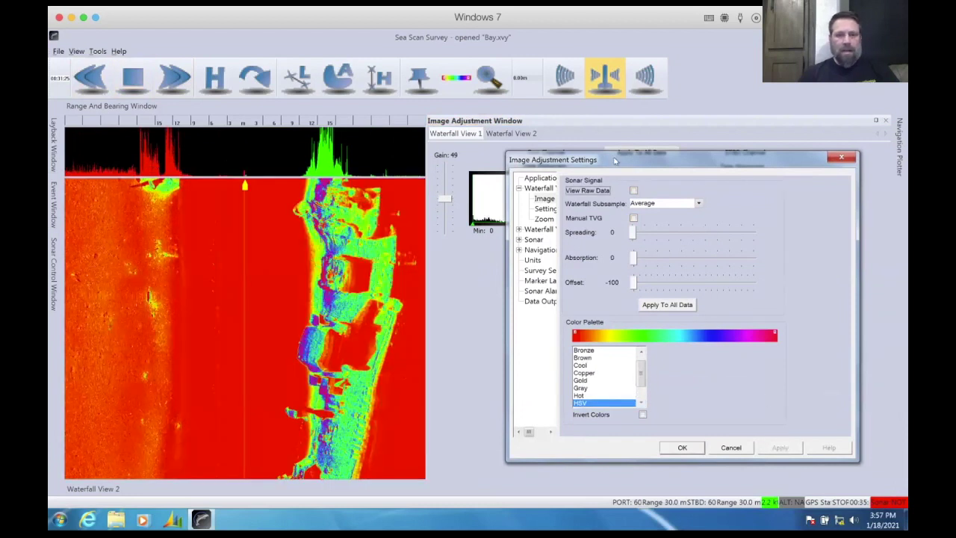
left_click_drag(617, 159, 654, 327)
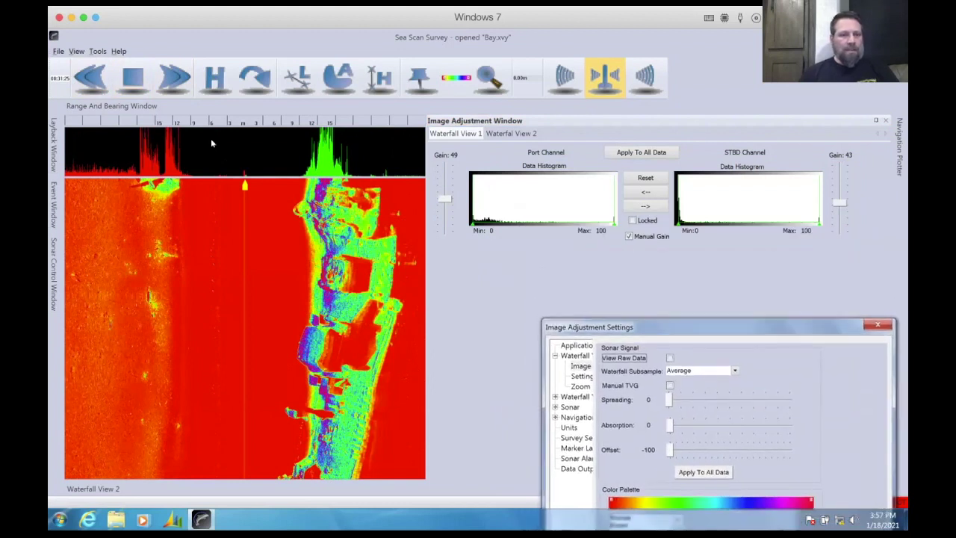
- Set the port gain to 45, and try port histogram maximums of 65, 39 and 62 on all data
left_click_drag(441, 200, 441, 203)
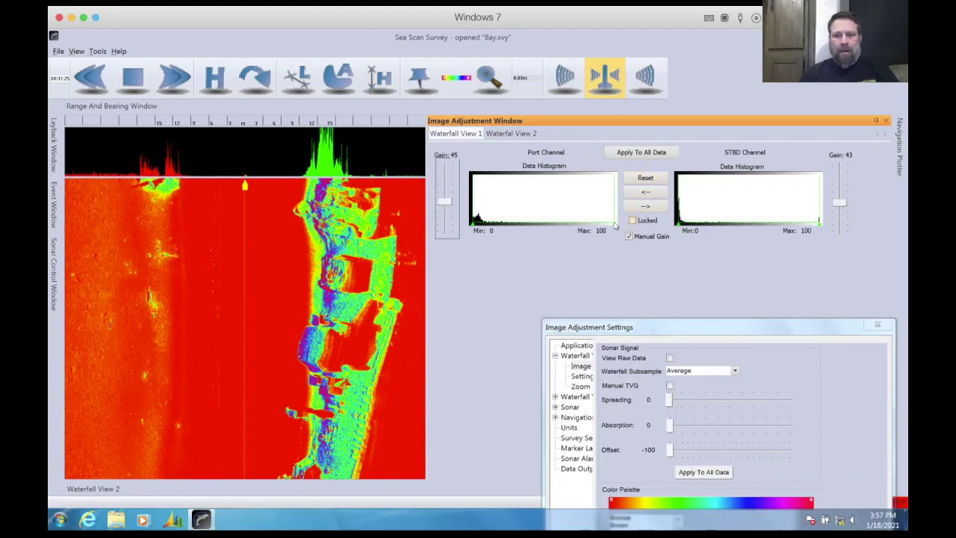
left_click_drag(615, 226, 574, 224)
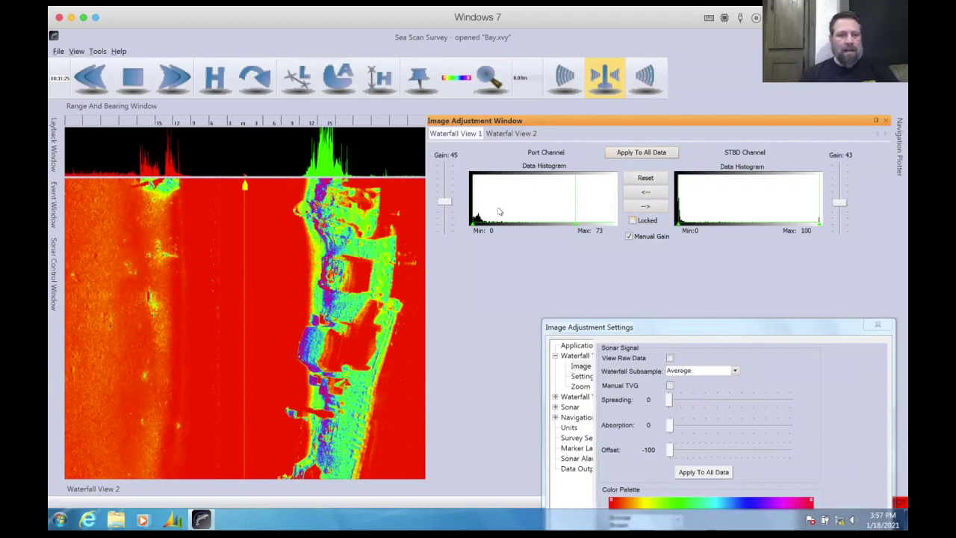
left_click_drag(575, 226, 565, 225)
left_click(631, 152)
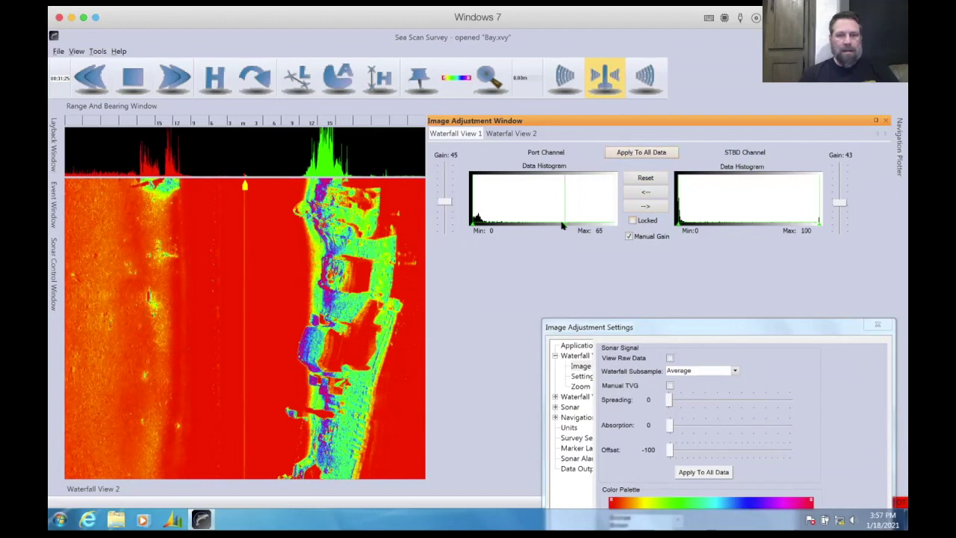
mouse_move(564, 224)
left_mouse_down()
mouse_move(508, 225)
mouse_move(529, 225)
left_mouse_up()
left_click(619, 153)
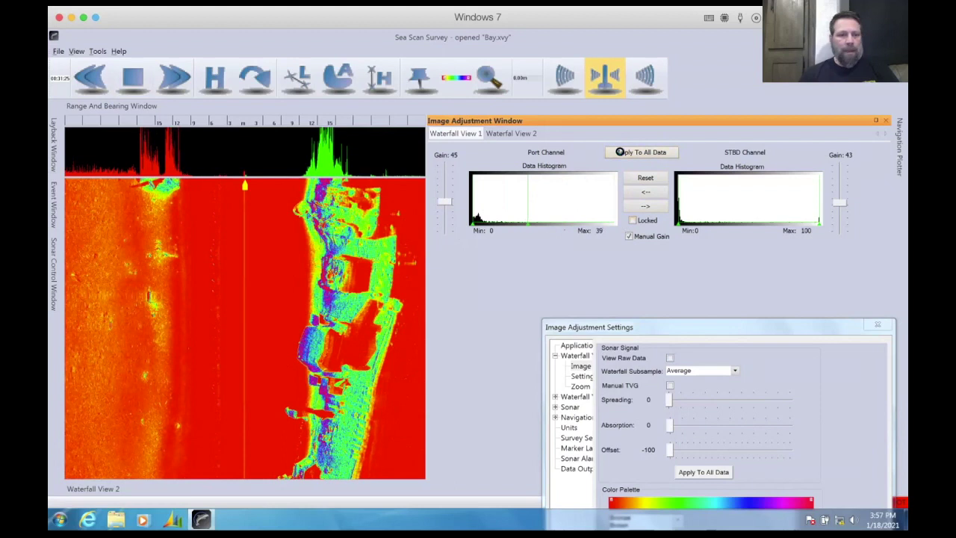
left_click_drag(527, 224, 561, 224)
left_click(638, 152)
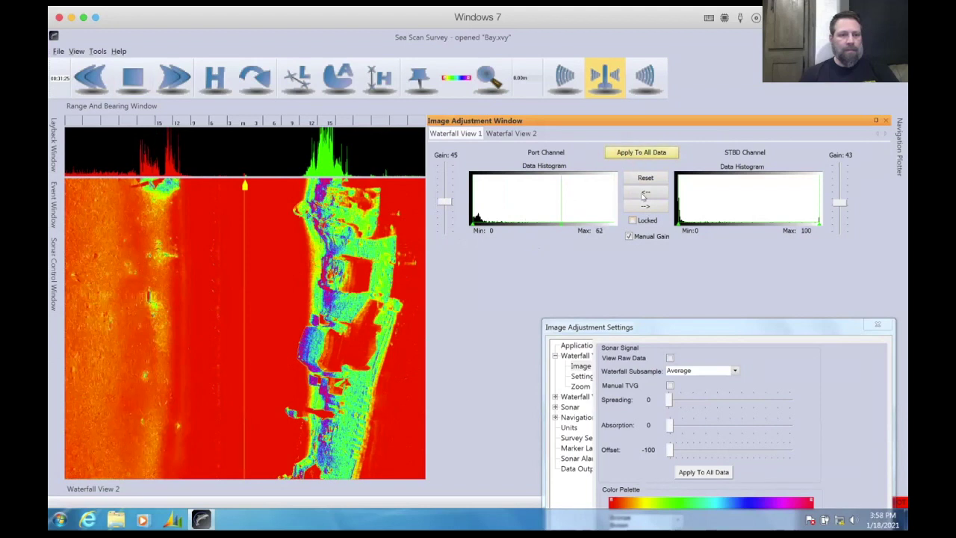
- Apply the Bronze color palette to the waterfall in place of HSV
left_click_drag(716, 326, 690, 142)
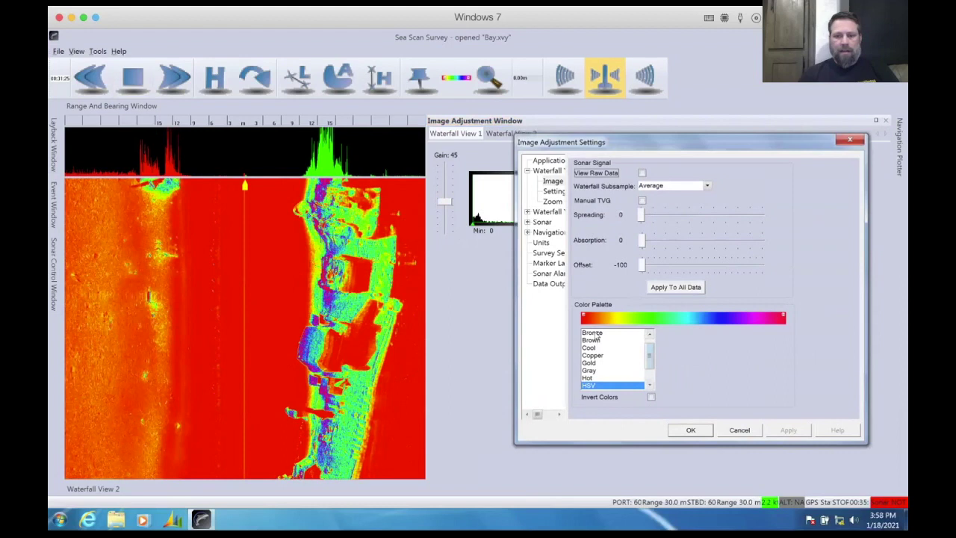
left_click(596, 334)
left_click(784, 430)
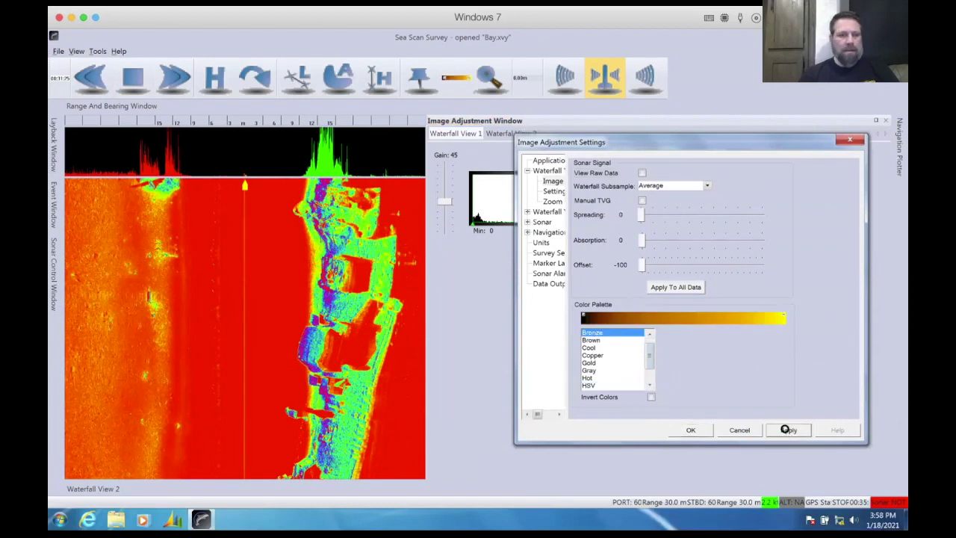
- Play the record in reverse and forward to the port target beside the wreck, and apply the image adjustments to all data
left_click(93, 80)
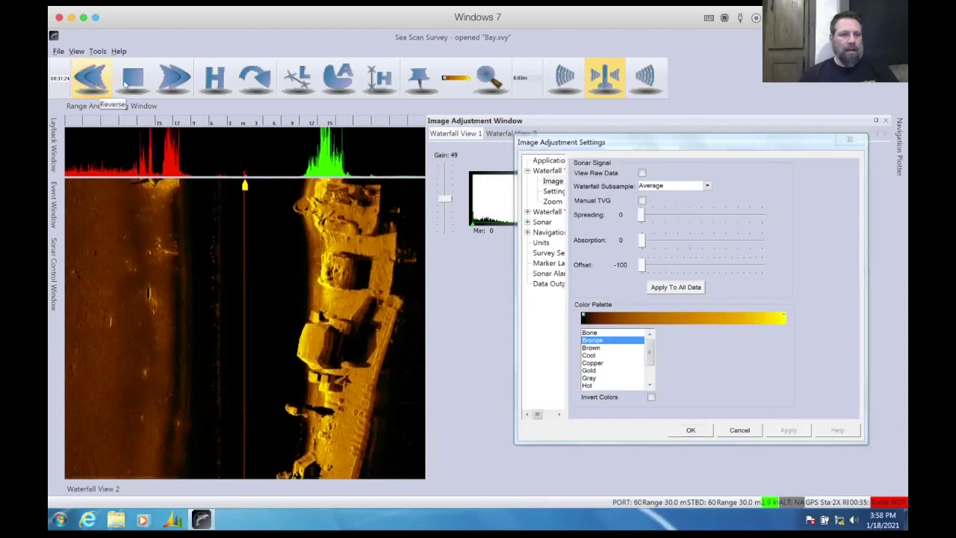
left_click(174, 77)
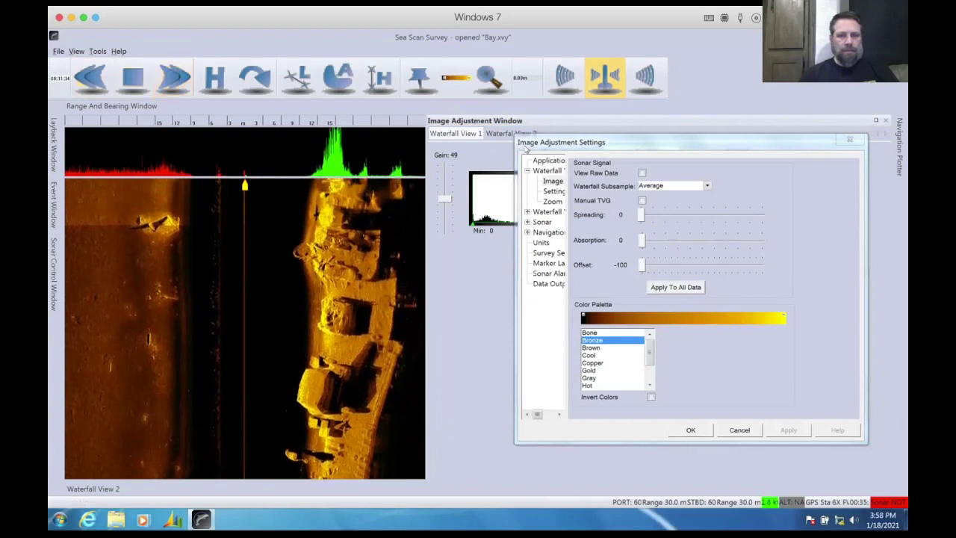
left_click(133, 77)
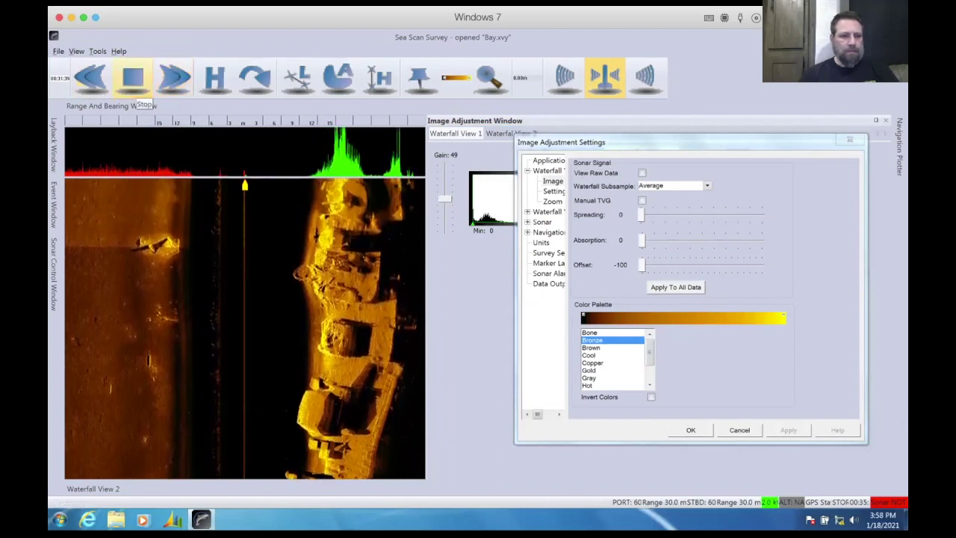
left_click_drag(627, 144, 650, 292)
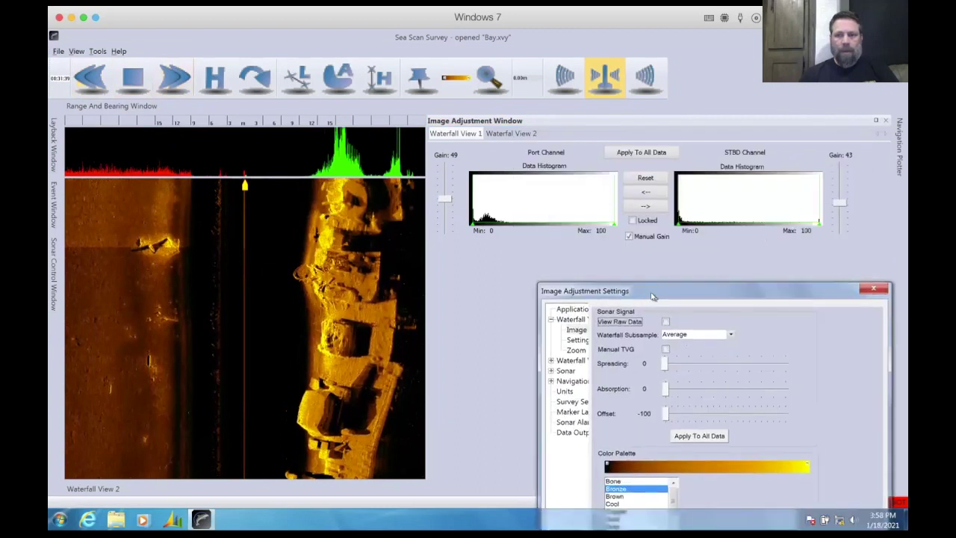
left_click(629, 153)
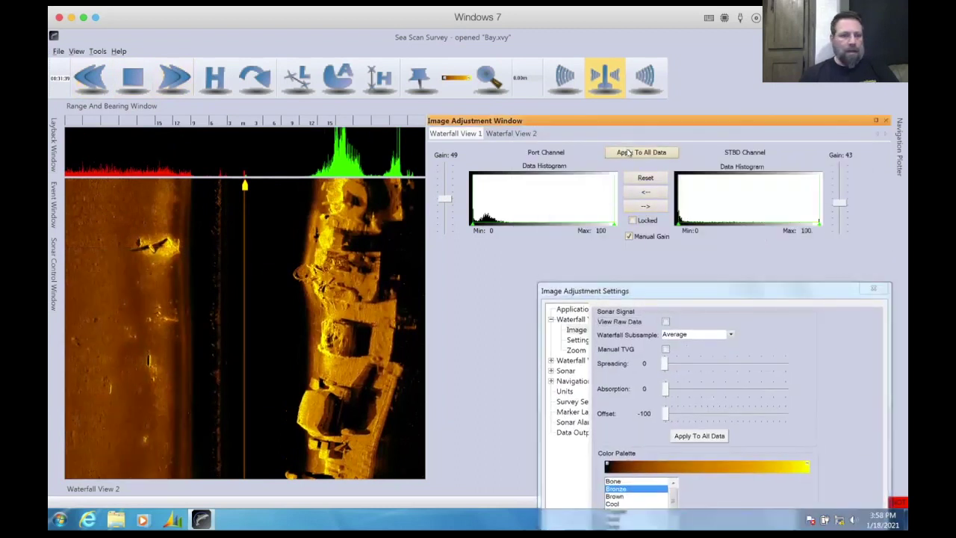
- Magnify the bright target in the port imagery to examine its detail
left_click(490, 81)
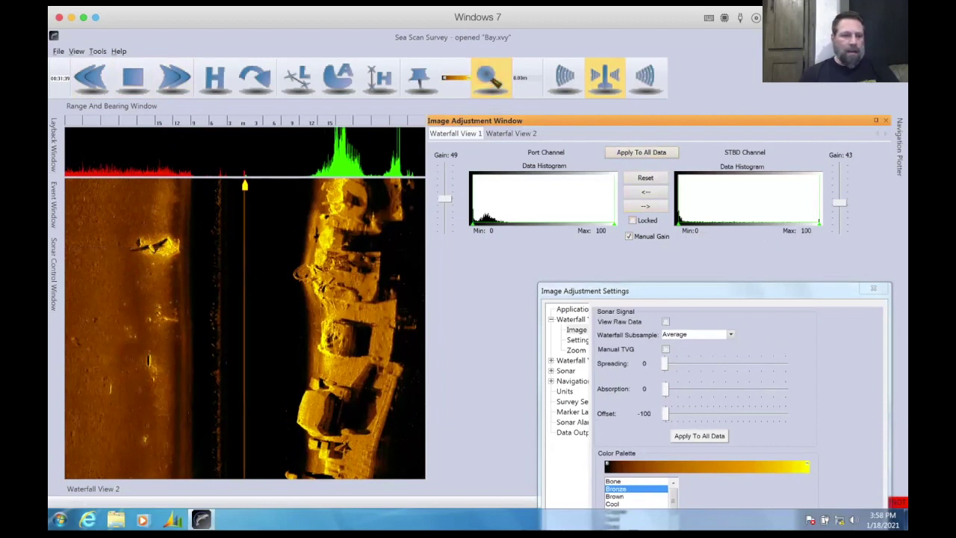
left_click(153, 244)
mouse_move(153, 244)
left_mouse_down()
mouse_move(148, 256)
mouse_move(168, 250)
mouse_move(153, 247)
mouse_move(168, 249)
mouse_move(141, 247)
mouse_move(151, 249)
left_mouse_up()
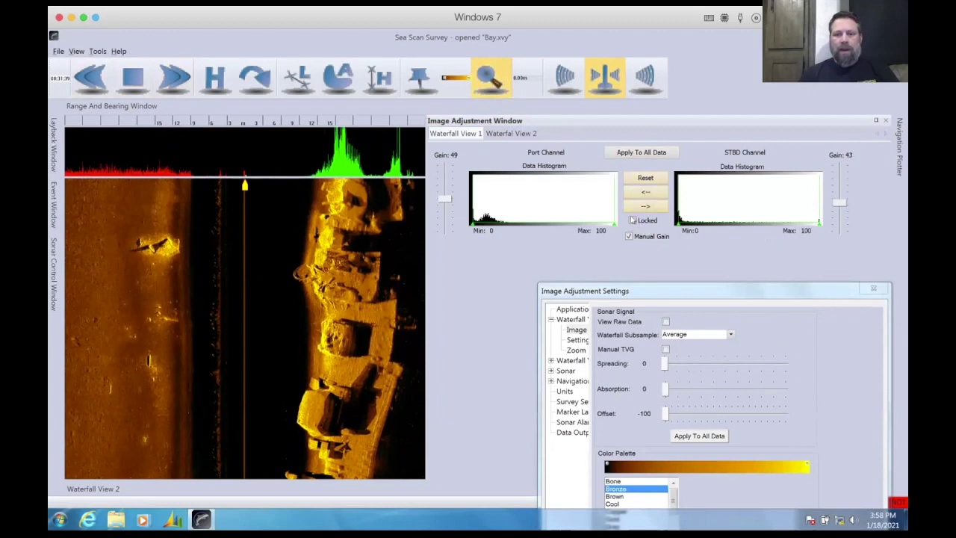
- Try disabling manual gain on all data for the port target comparison, and restore manual gain on all data
left_click(628, 236)
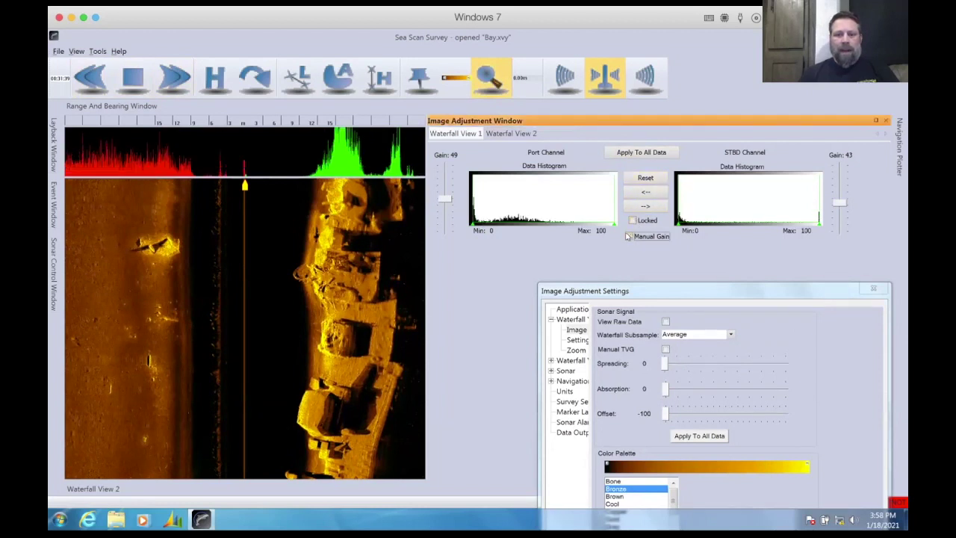
left_click(637, 152)
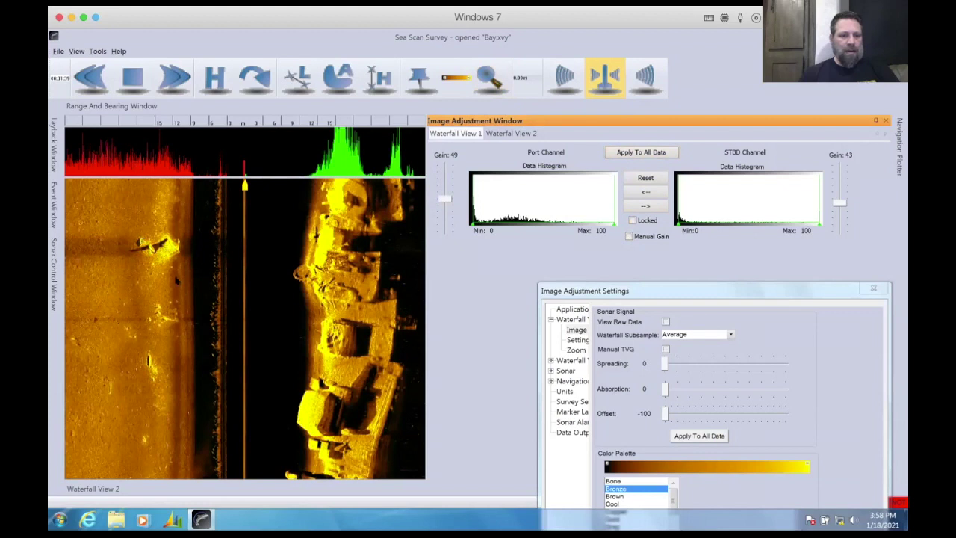
left_click(630, 236)
left_click(638, 153)
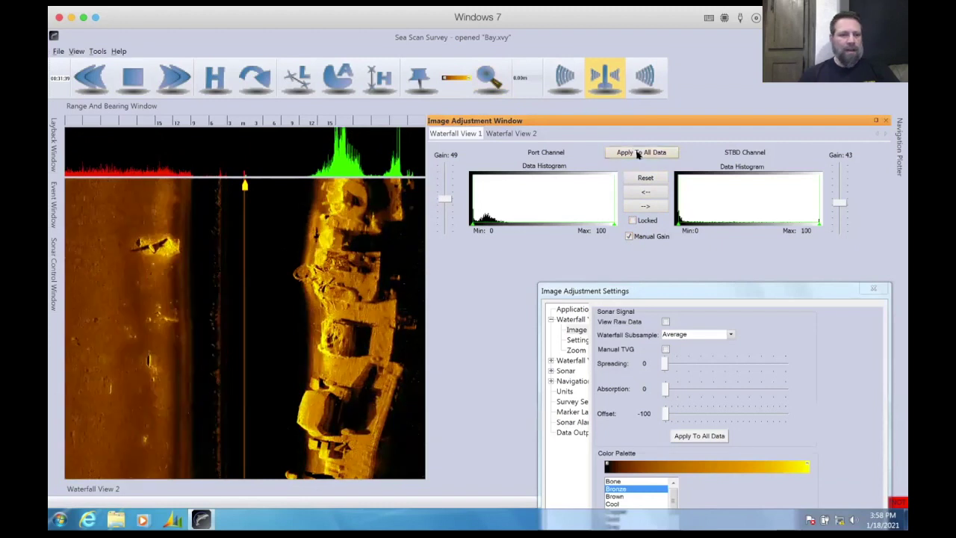
- Magnify the bright port target again to inspect it with manual gain on
left_click(489, 77)
left_click_drag(166, 253, 142, 247)
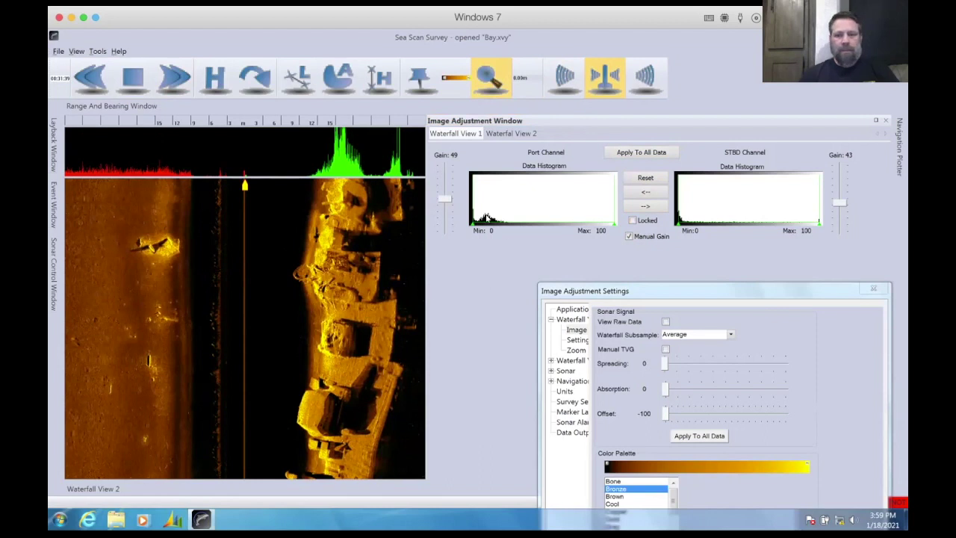
- Try raising the port histogram minimum to 3 and 71, applying each limit to all data
left_click_drag(474, 225, 476, 226)
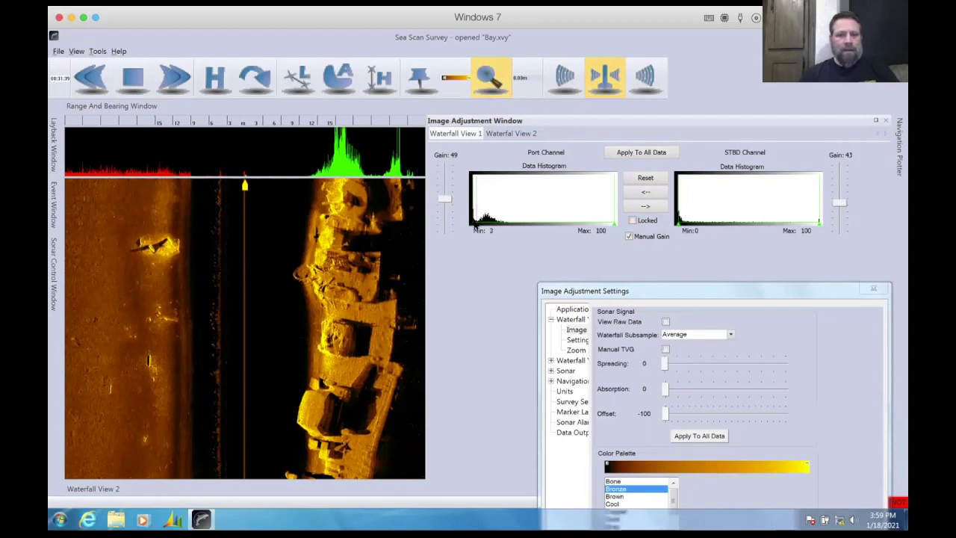
left_click(618, 152)
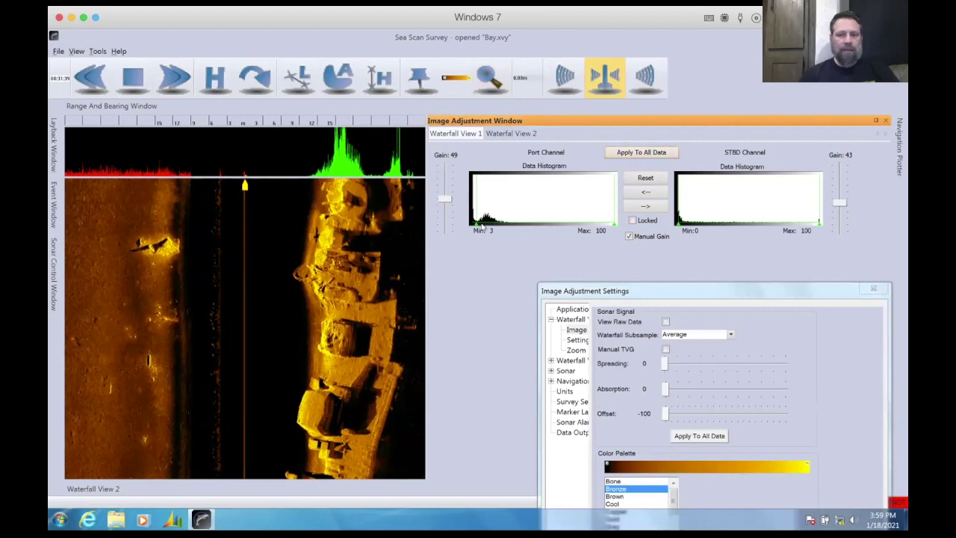
left_click_drag(476, 227, 572, 225)
left_click(633, 152)
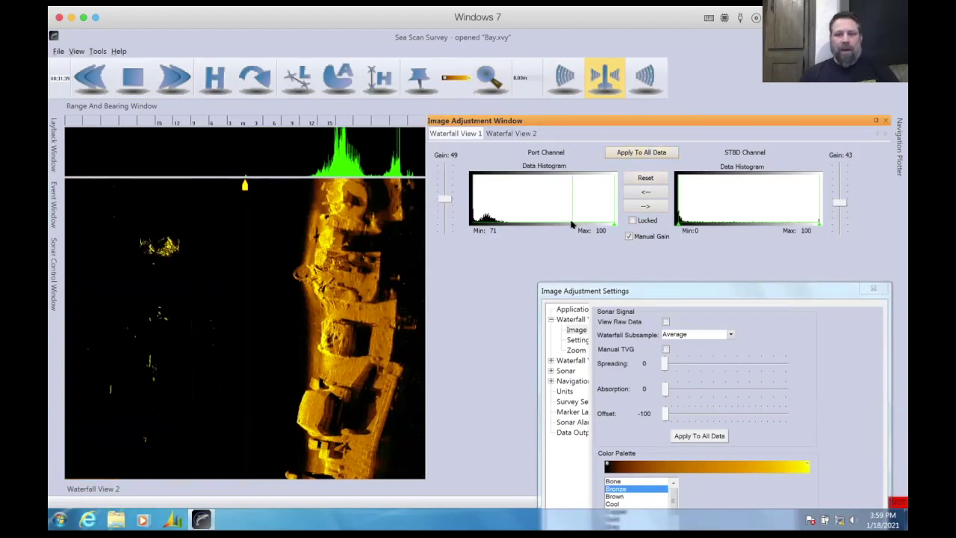
- Lower the port histogram minimum through 46, 26 and 12 back to 0, applying each limit to all data
left_click_drag(572, 224, 537, 224)
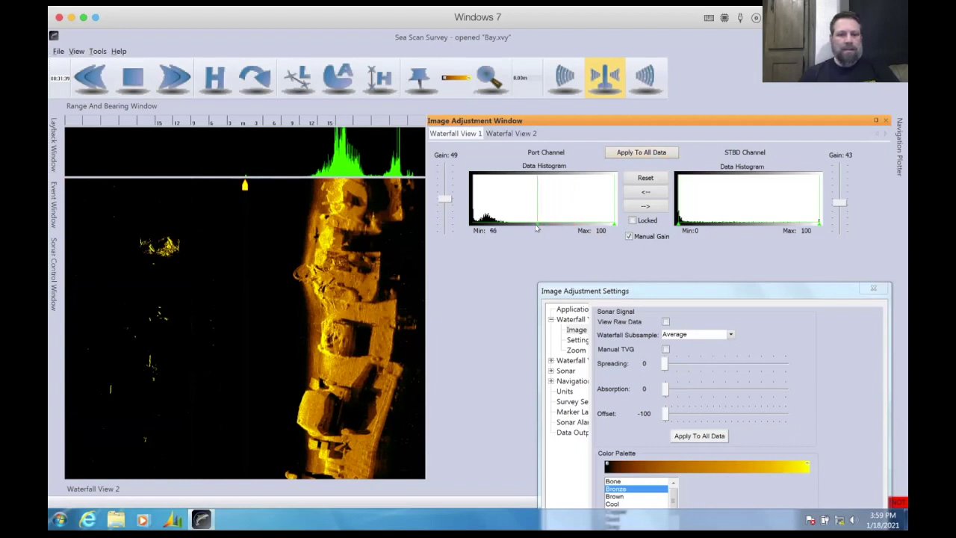
left_click(622, 151)
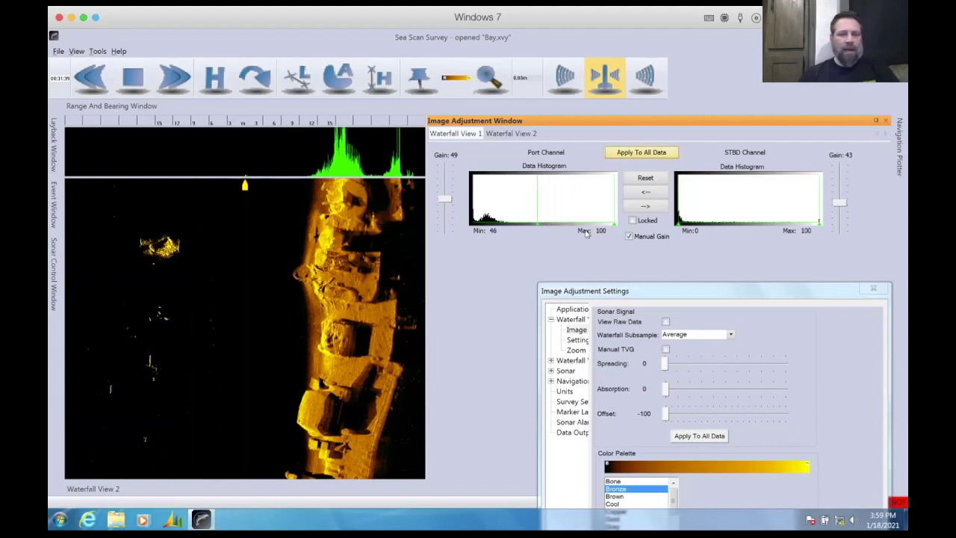
left_click_drag(538, 225, 511, 224)
left_click(618, 153)
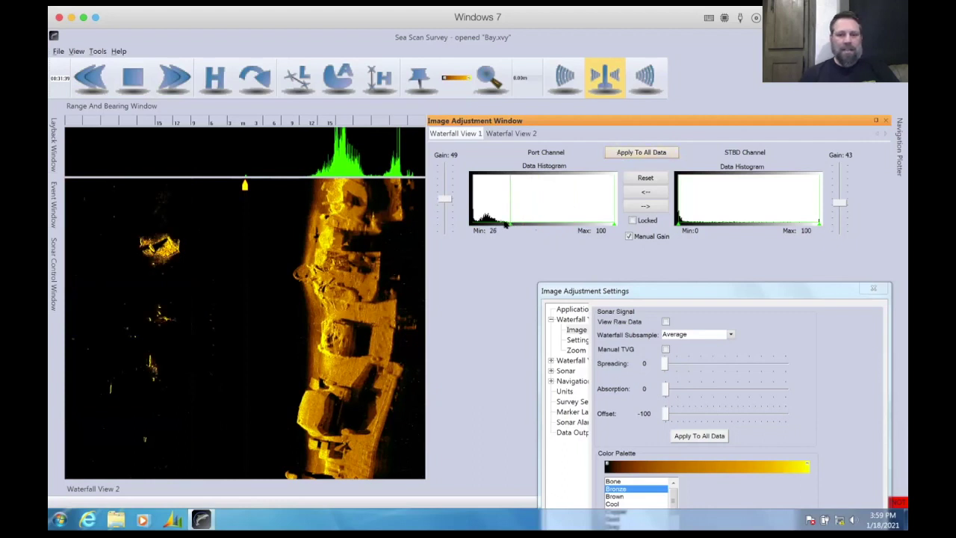
left_click_drag(511, 224, 490, 224)
left_click(612, 152)
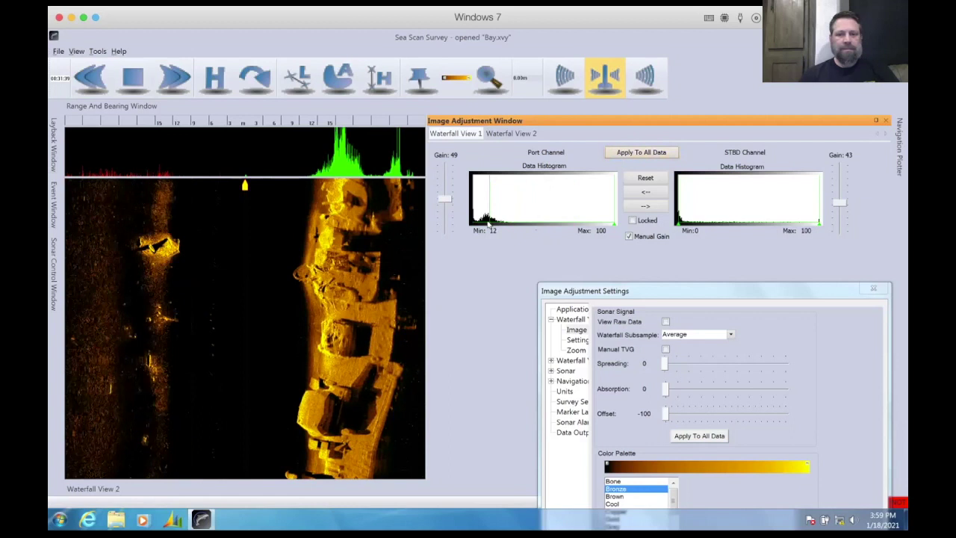
left_click_drag(488, 224, 472, 224)
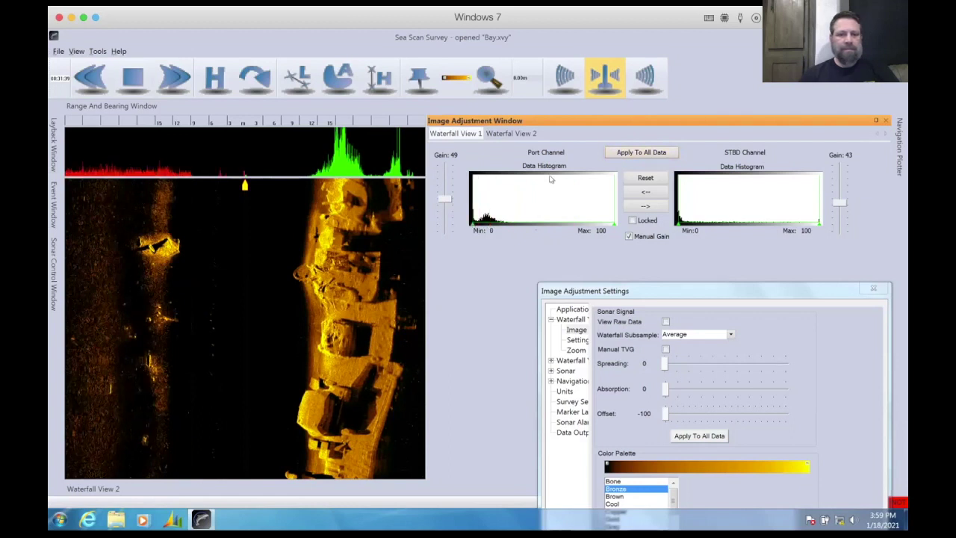
left_click(632, 152)
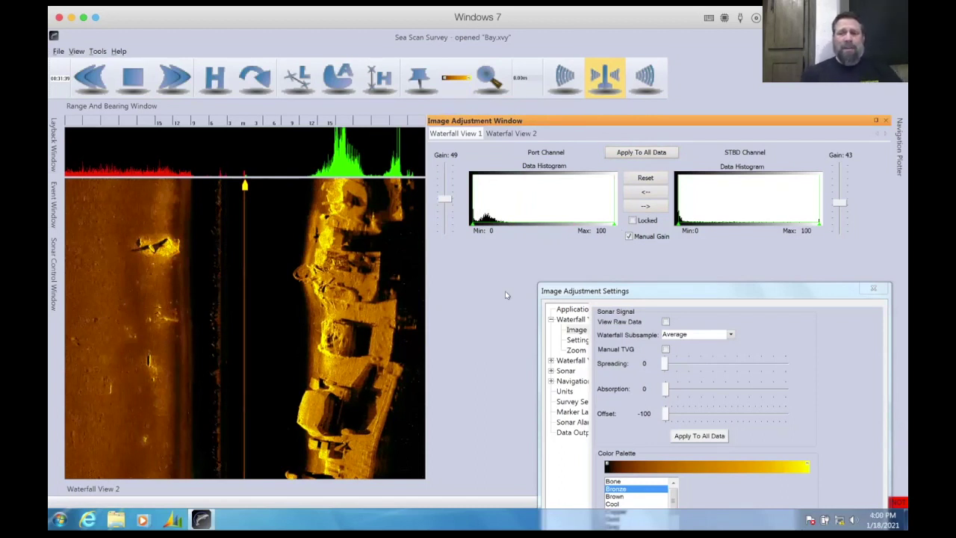
- Close the image adjustment settings, and enlarge the signal trace above the waterfall before shrinking it back
left_click(872, 288)
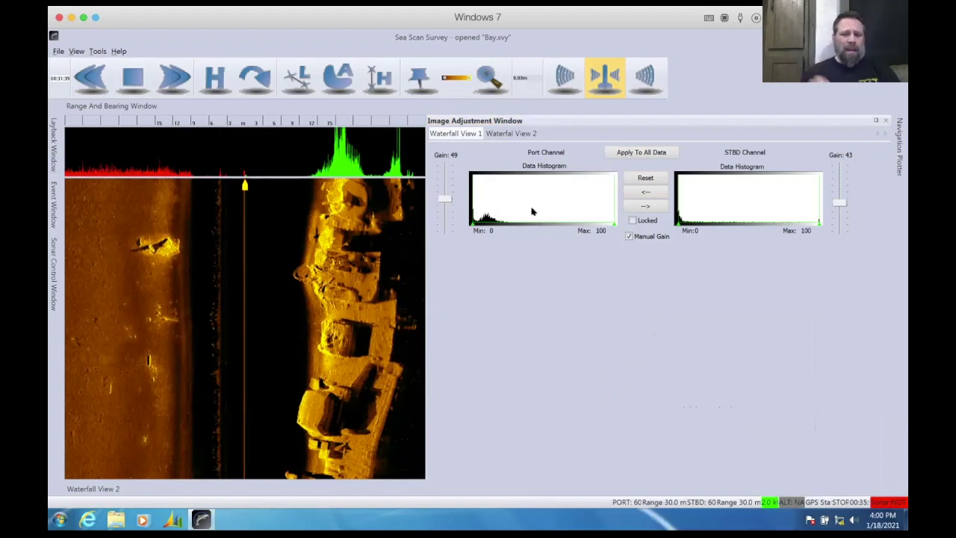
left_click_drag(272, 178, 269, 254)
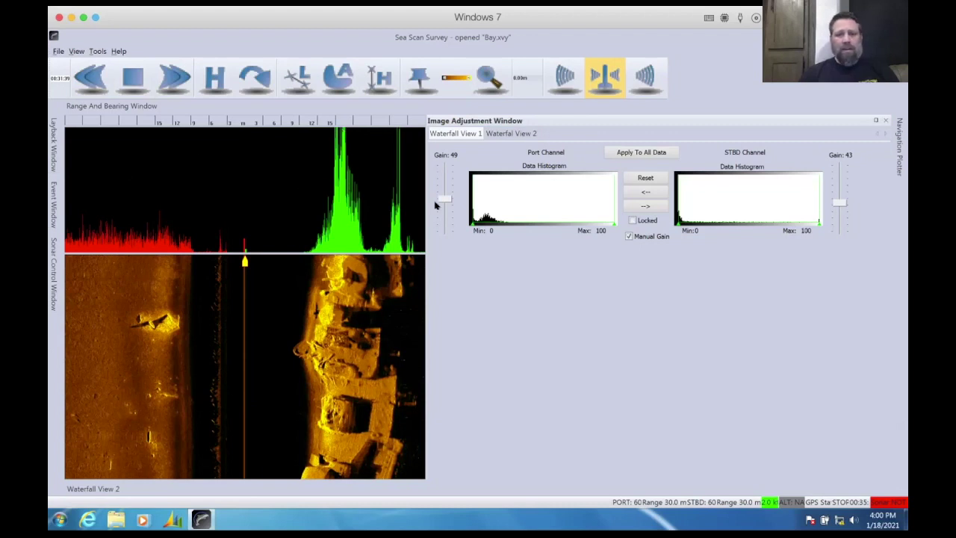
left_click_drag(286, 253, 288, 172)
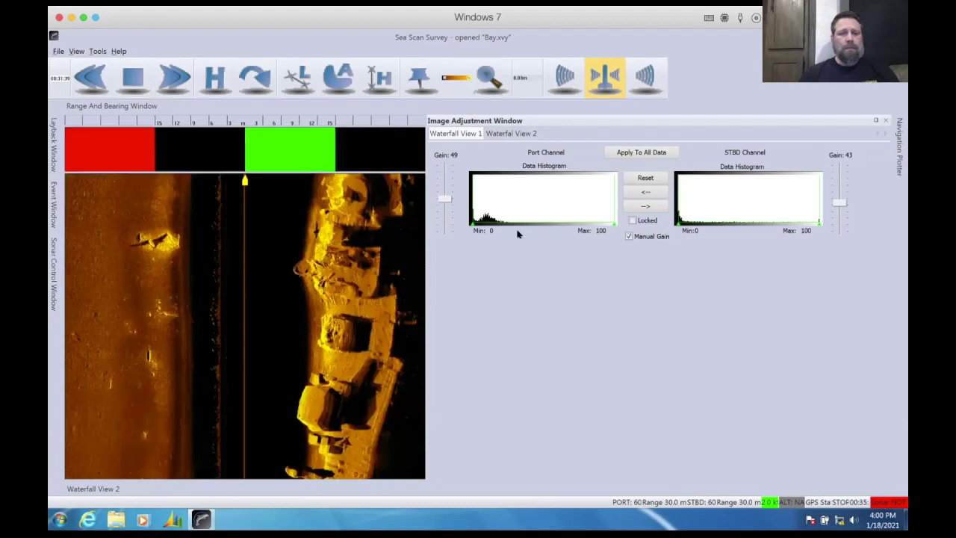
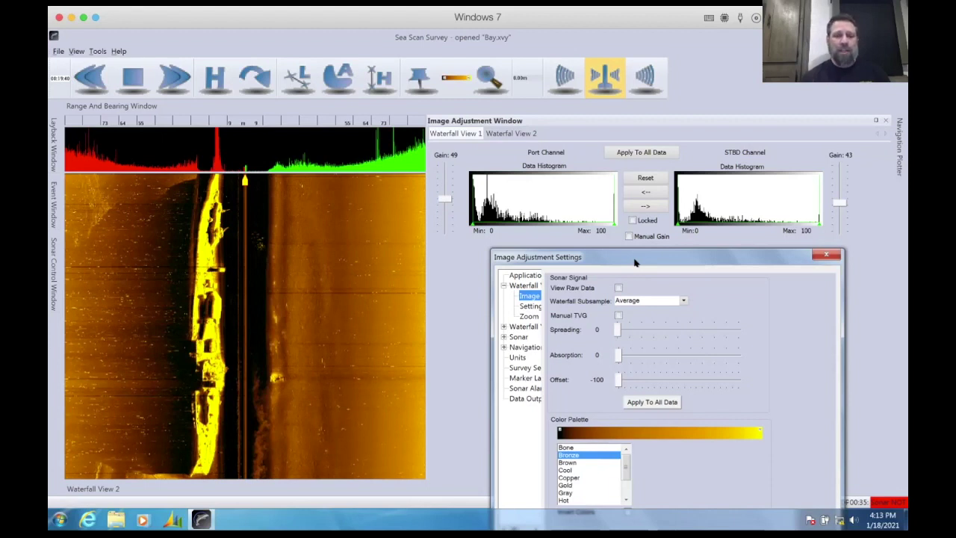
- Enable manual gain, show only the port channel, and apply a port gain of 31 to all data
left_click_drag(635, 263, 631, 264)
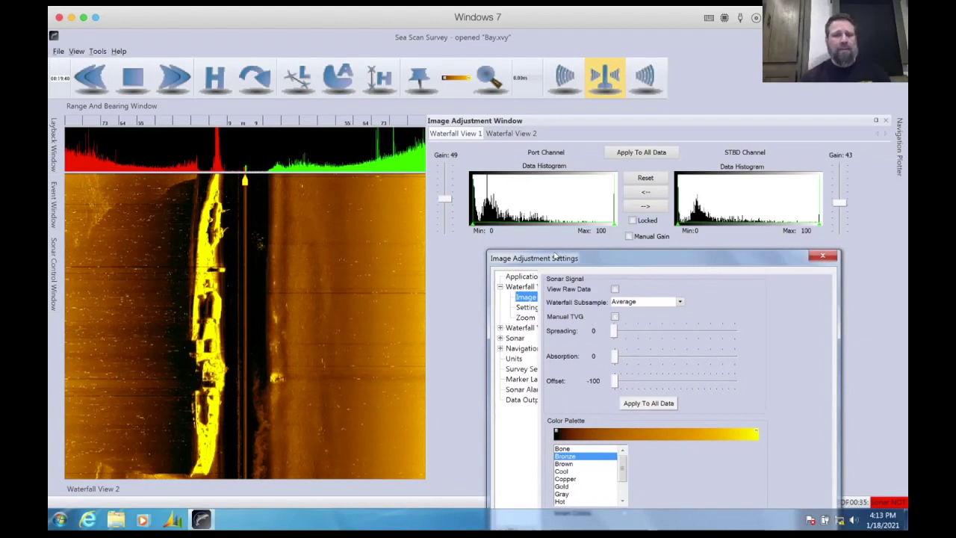
left_click(629, 236)
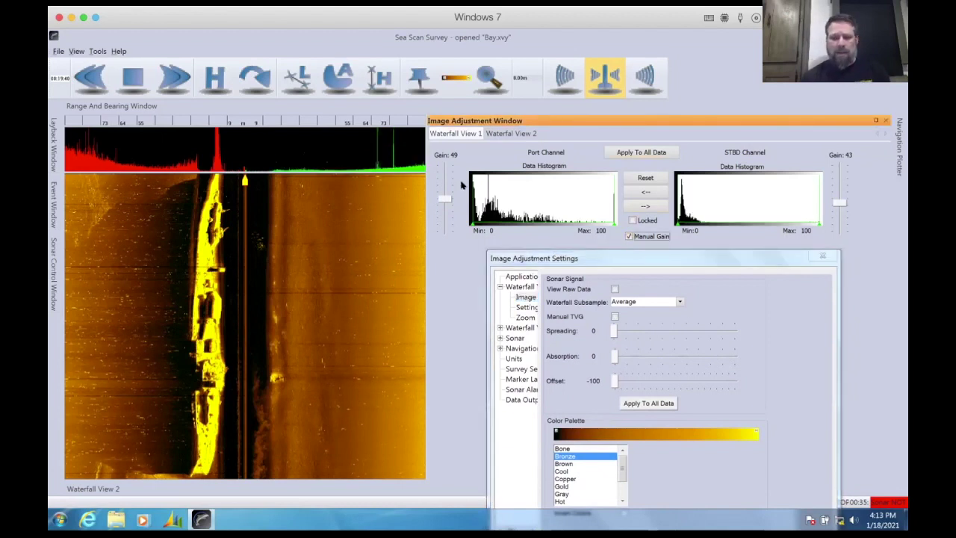
left_click_drag(445, 198, 445, 202)
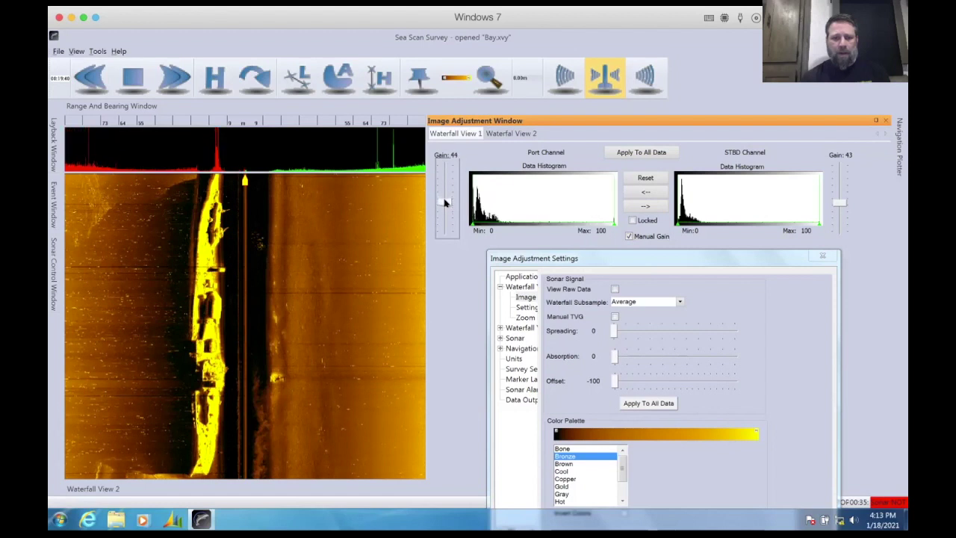
left_click(564, 79)
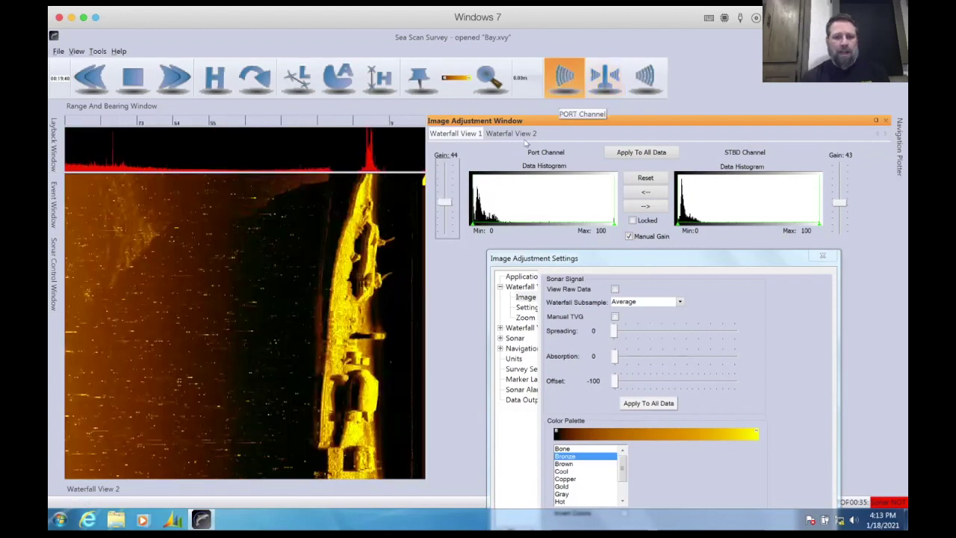
left_click_drag(445, 205, 444, 210)
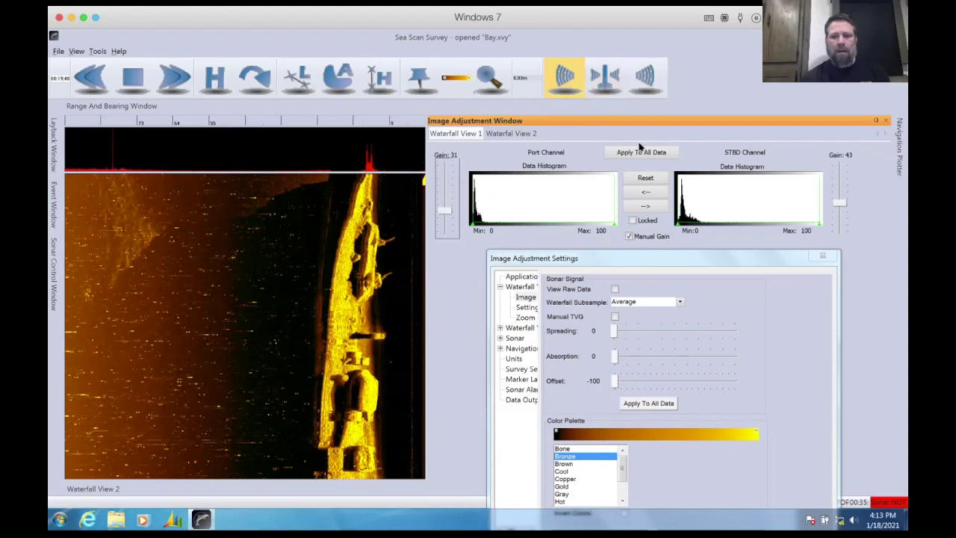
left_click(638, 153)
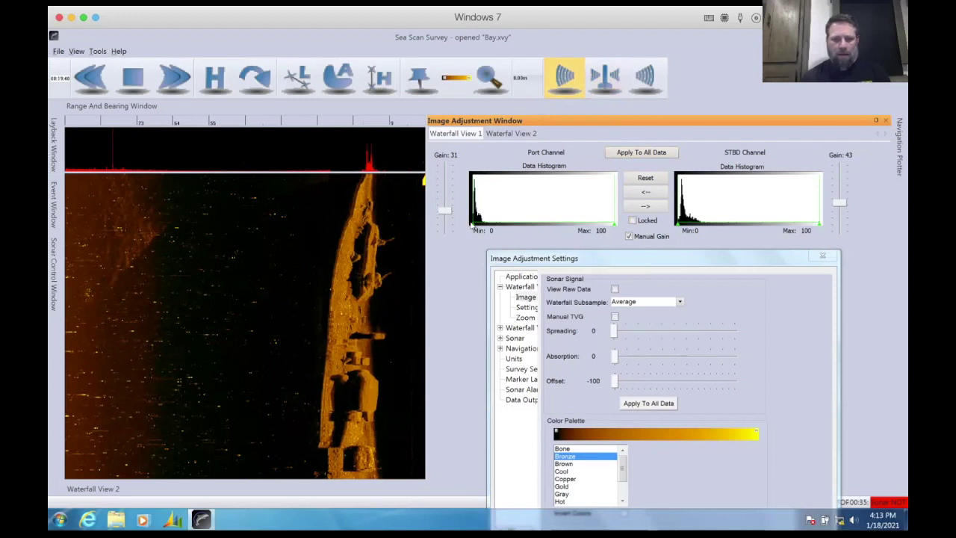
- Set the port histogram maximum to 55 with the minimum at 0, and apply the limits to all data
mouse_move(472, 224)
left_mouse_down()
mouse_move(487, 224)
mouse_move(464, 227)
left_mouse_up()
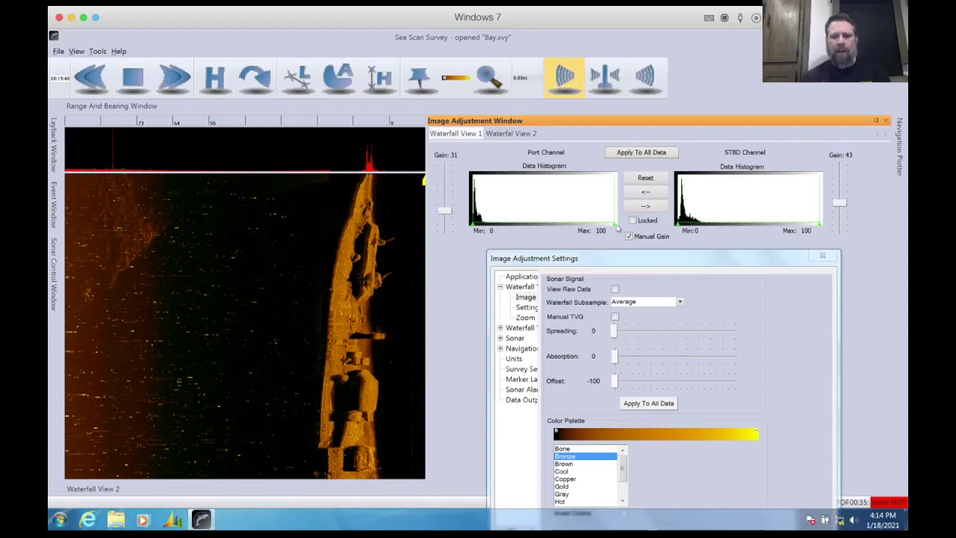
left_click_drag(614, 225, 549, 227)
left_click(637, 152)
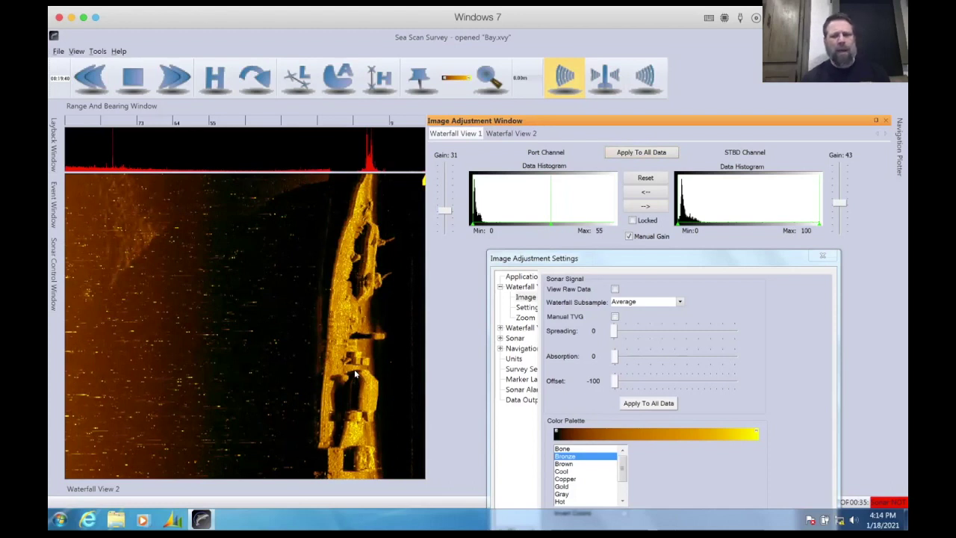
- Compare the wreck with manual gain turned off on all data, and re-enable manual gain on all data
left_click(629, 237)
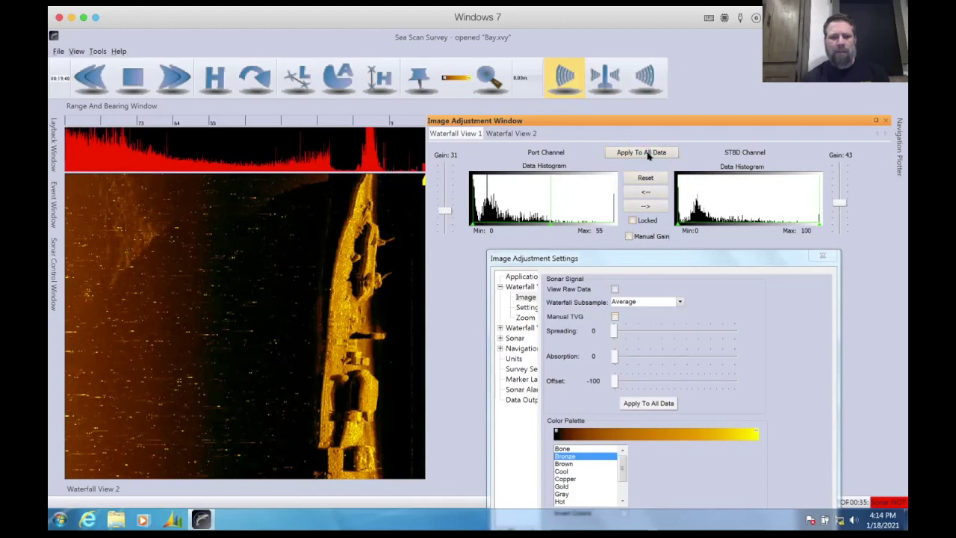
left_click(647, 153)
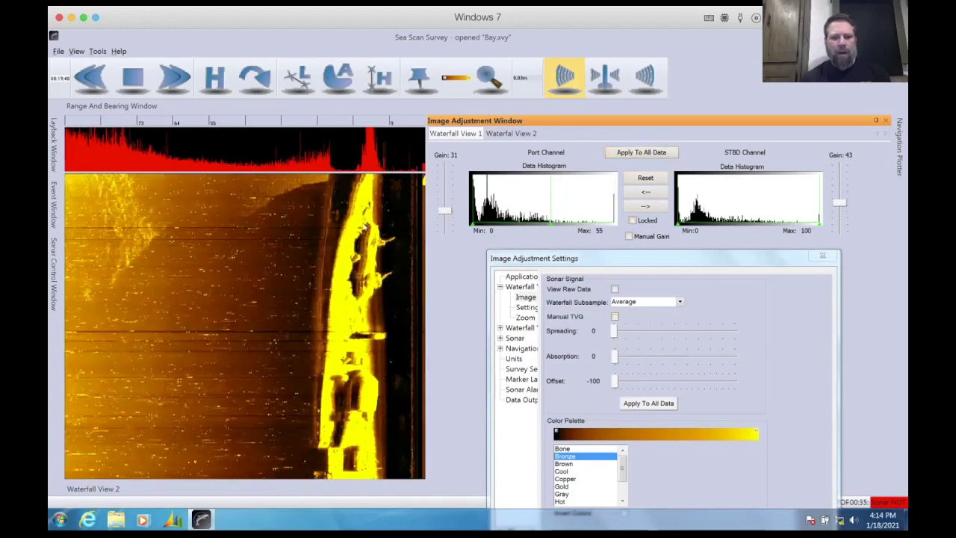
left_click(630, 237)
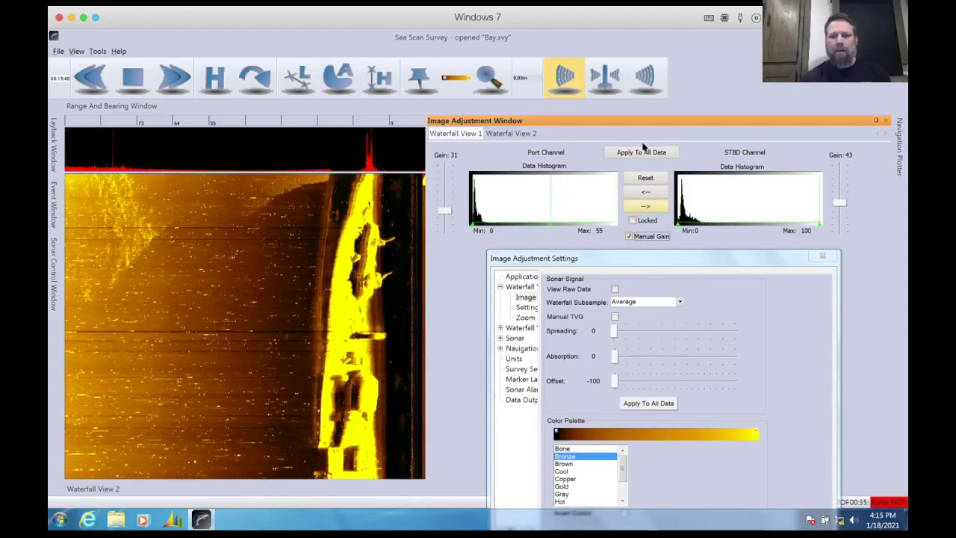
left_click(641, 152)
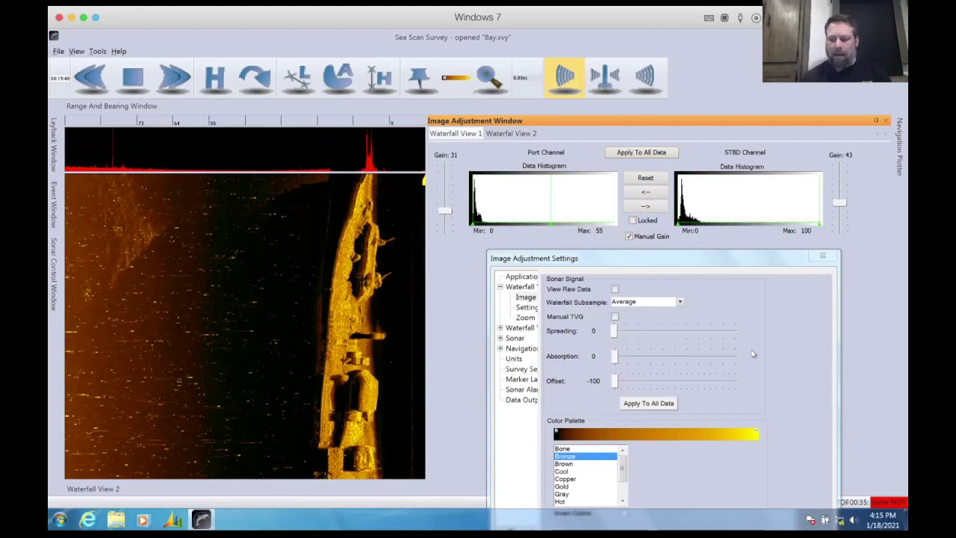
- Reopen the survey settings at the first waterfall view's image adjustments, and move the dialog clear of the sonar imagery
left_click_drag(640, 262, 635, 174)
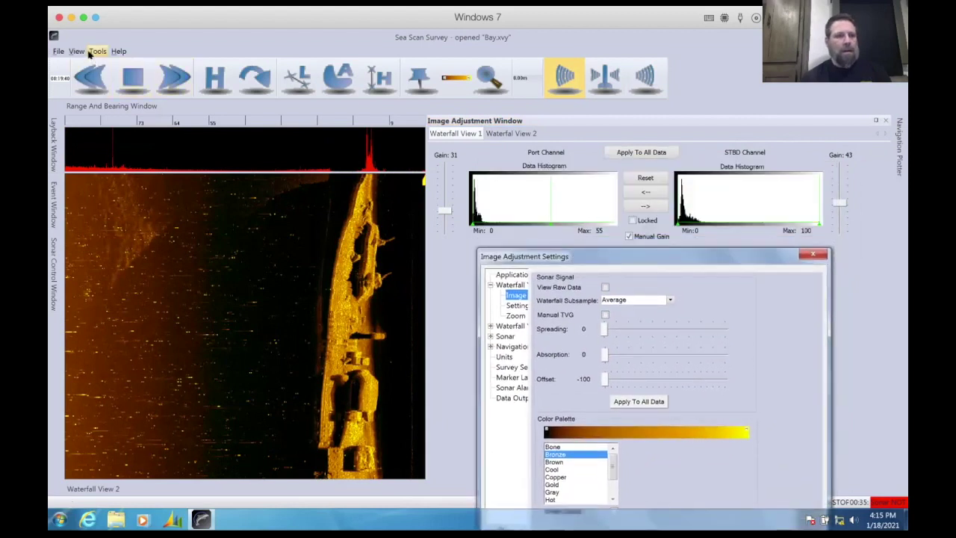
left_click(96, 52)
left_click(105, 68)
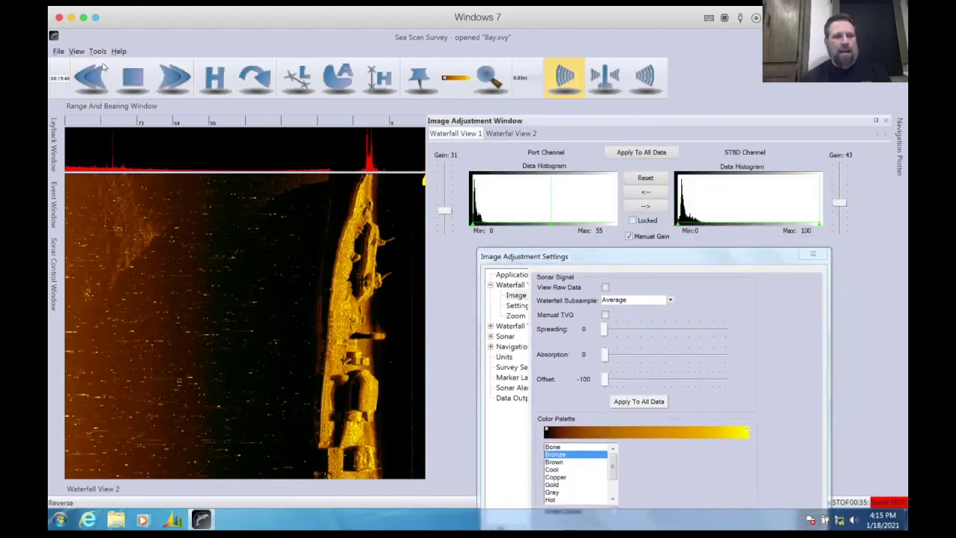
left_click(331, 151)
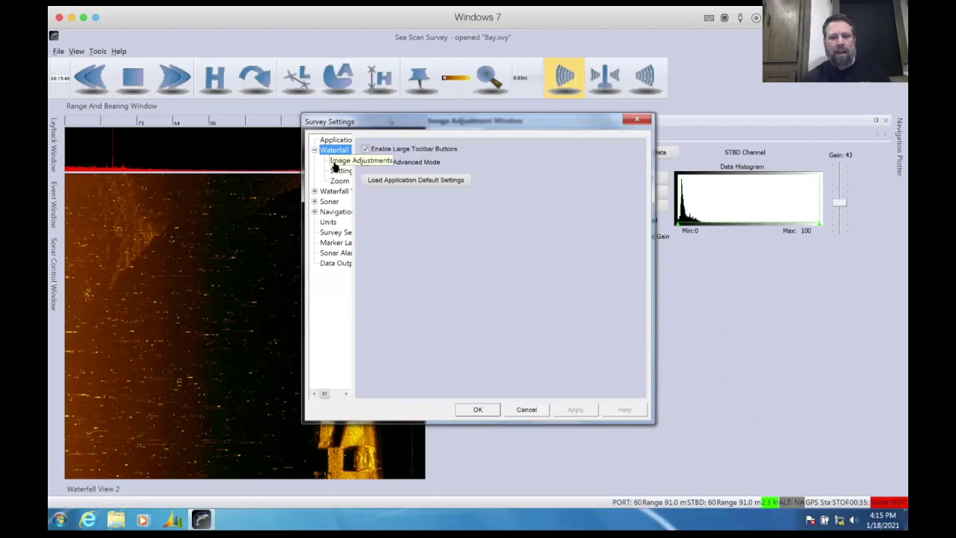
left_click(334, 166)
left_click_drag(476, 122, 642, 254)
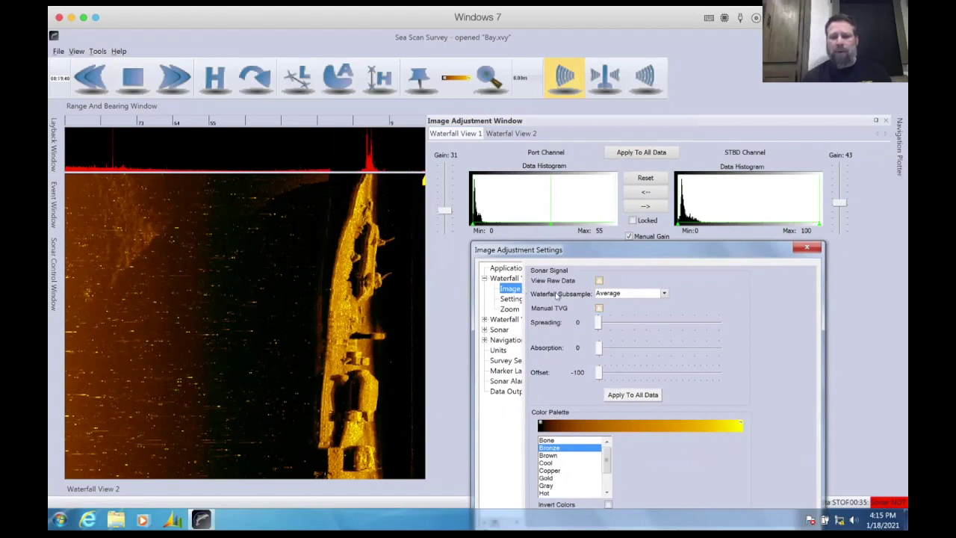
- Try viewing the raw sonar data on all data, and switch all data back to the processed view
left_click(599, 281)
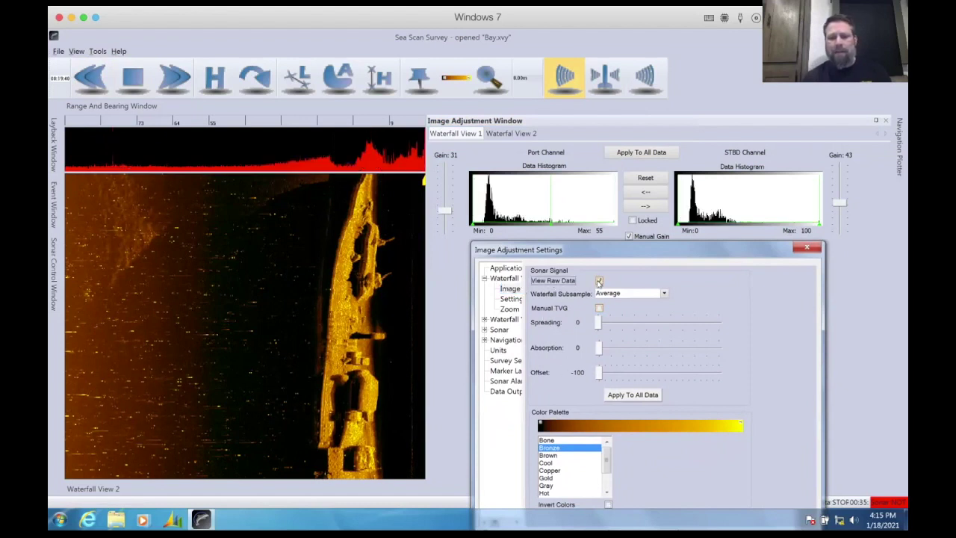
left_click(634, 399)
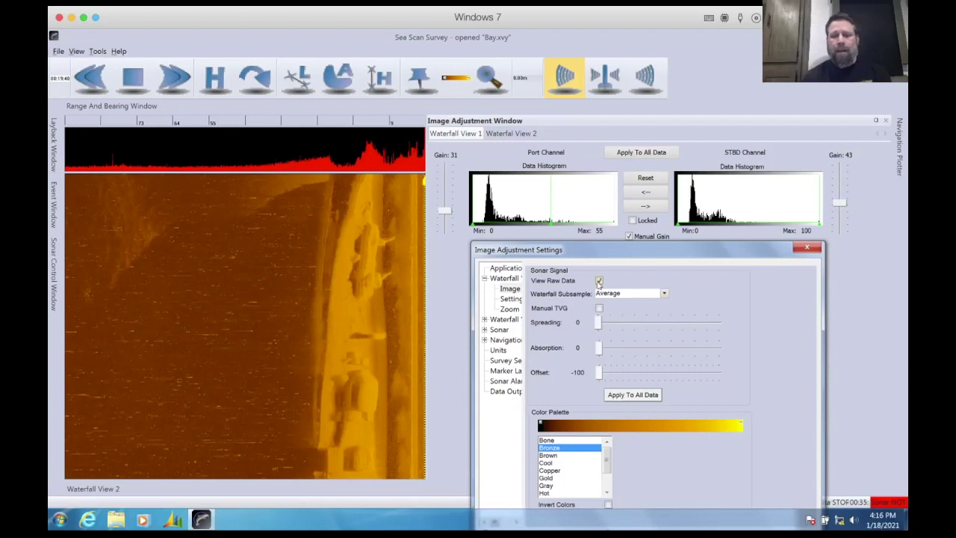
left_click(599, 281)
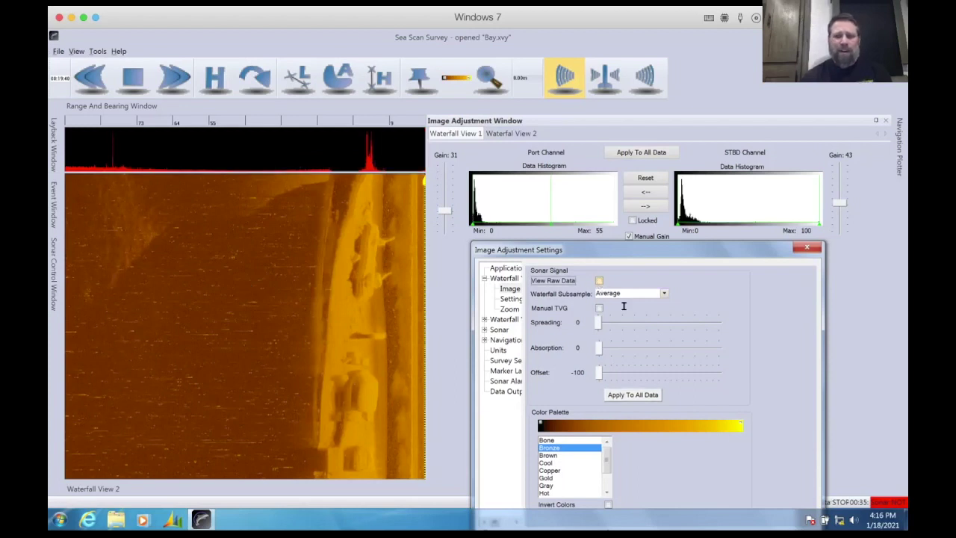
left_click(635, 396)
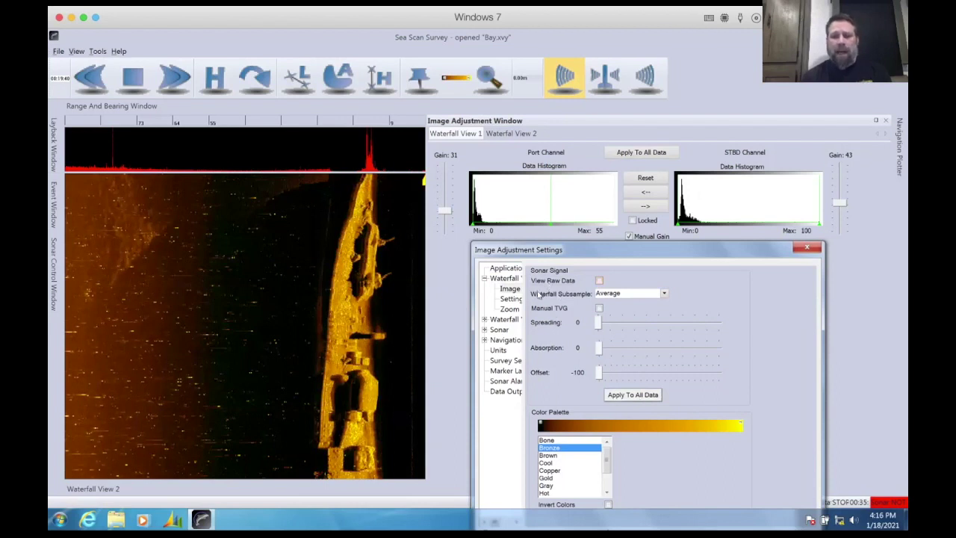
- Compare the wreck with Peak Detect waterfall subsampling on all data, and restore Average subsampling on all data
left_click(663, 293)
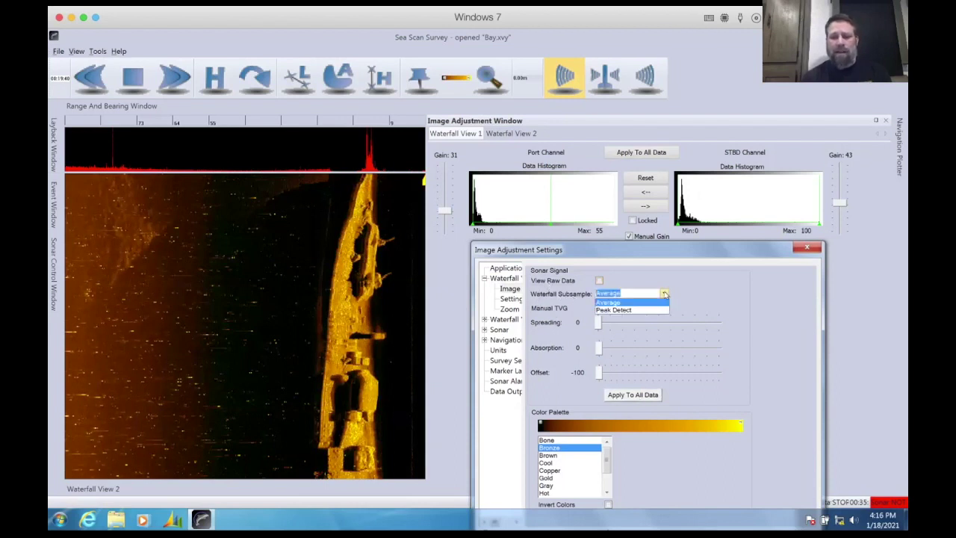
left_click(617, 311)
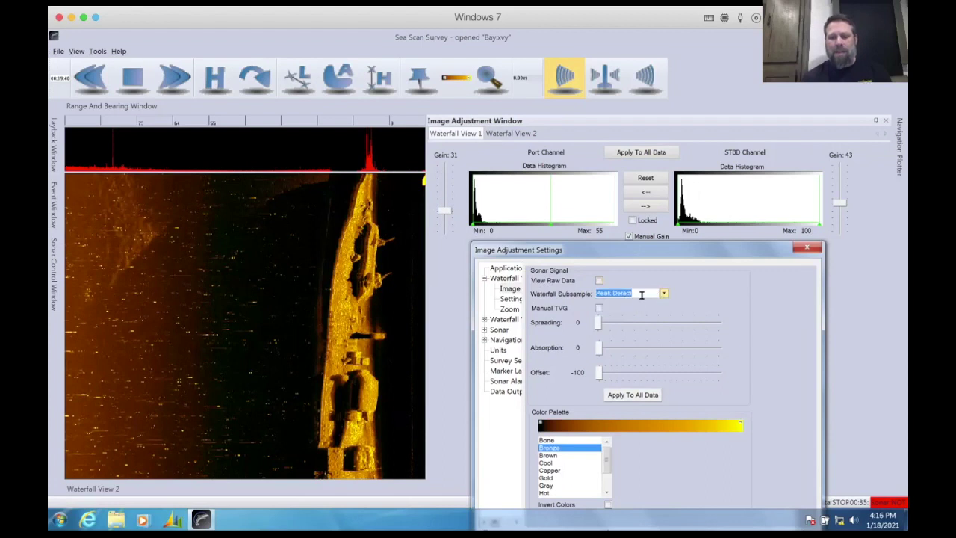
left_click(628, 396)
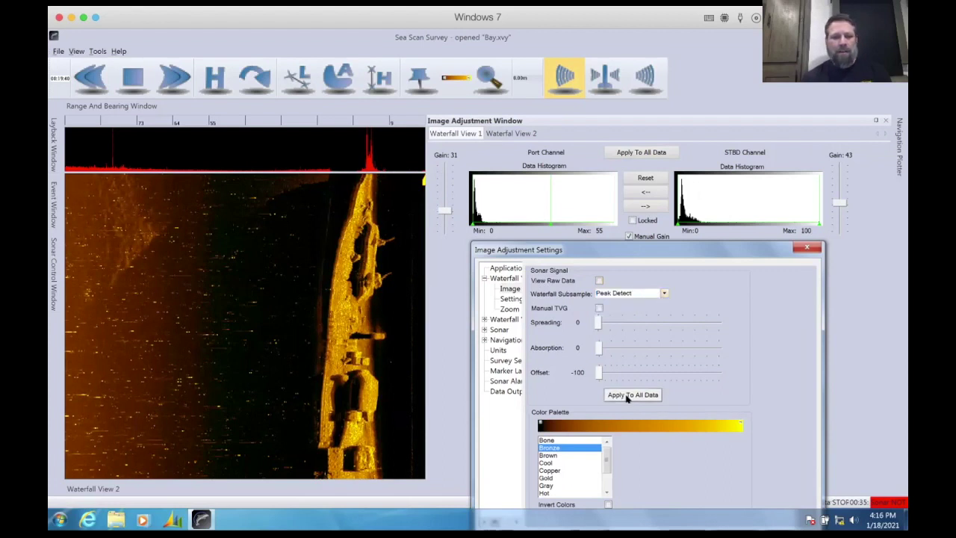
left_click(664, 293)
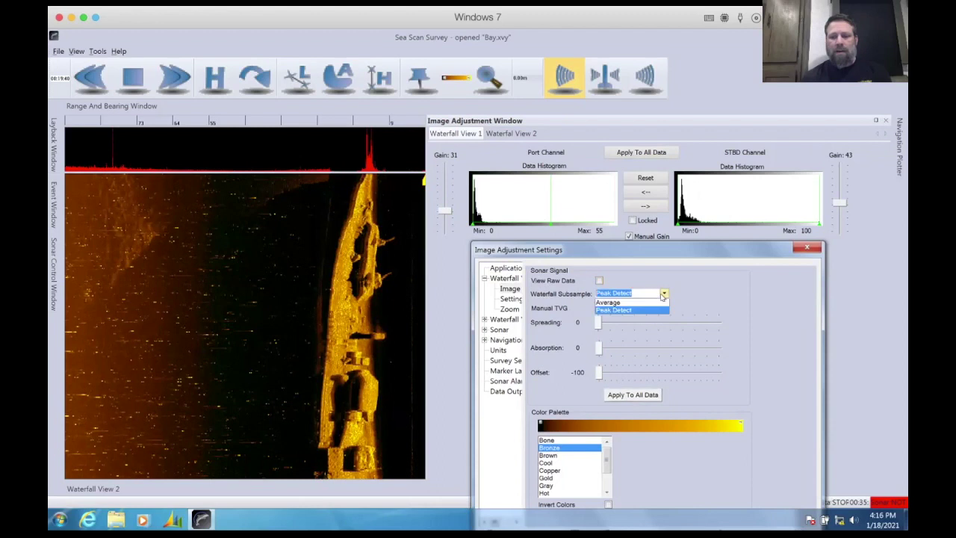
left_click(622, 301)
left_click(632, 393)
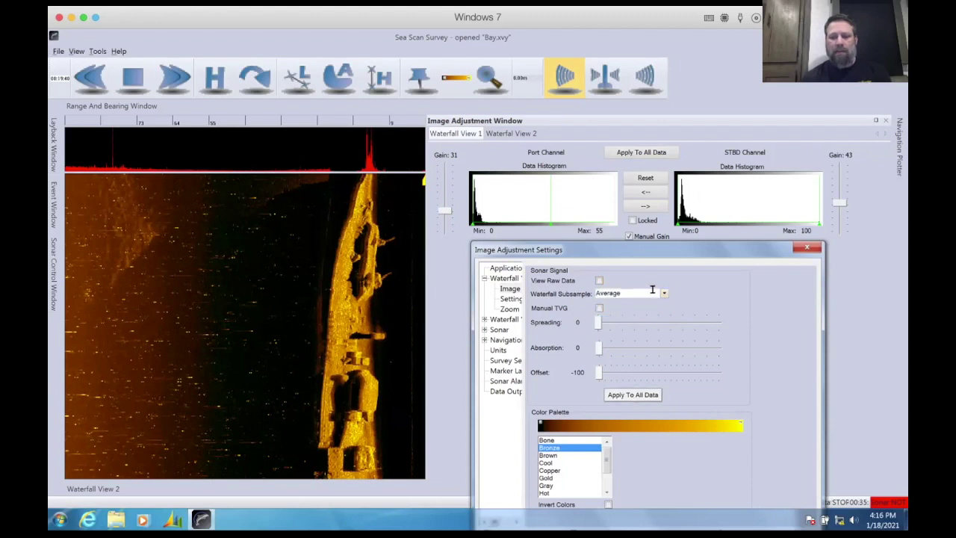
left_click(663, 294)
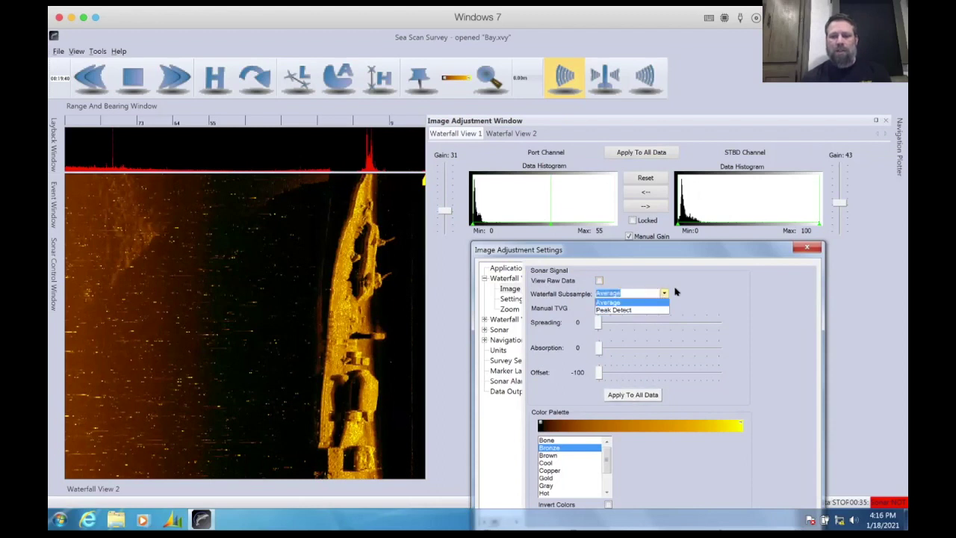
left_click(623, 303)
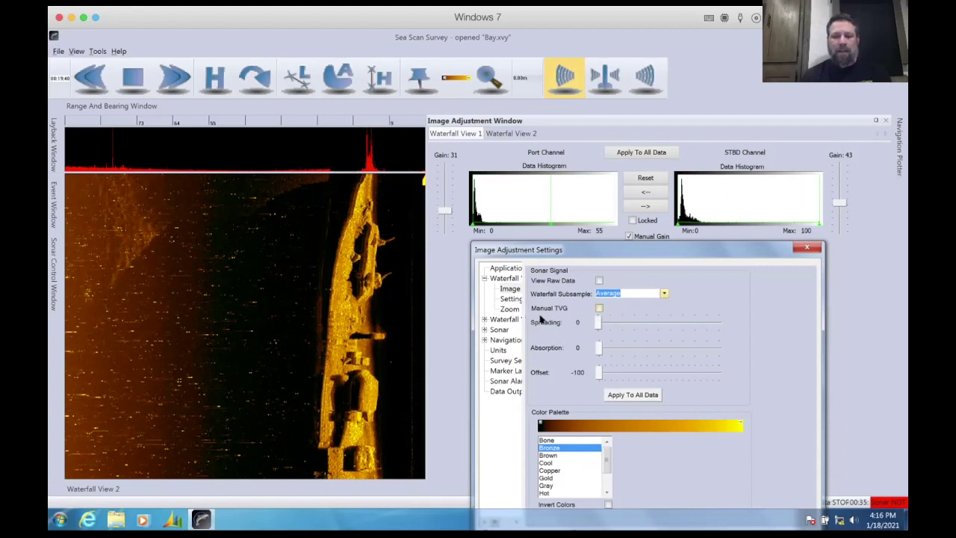
- Enable manual TVG, set its spreading to 51, and apply it to all data
left_click(599, 309)
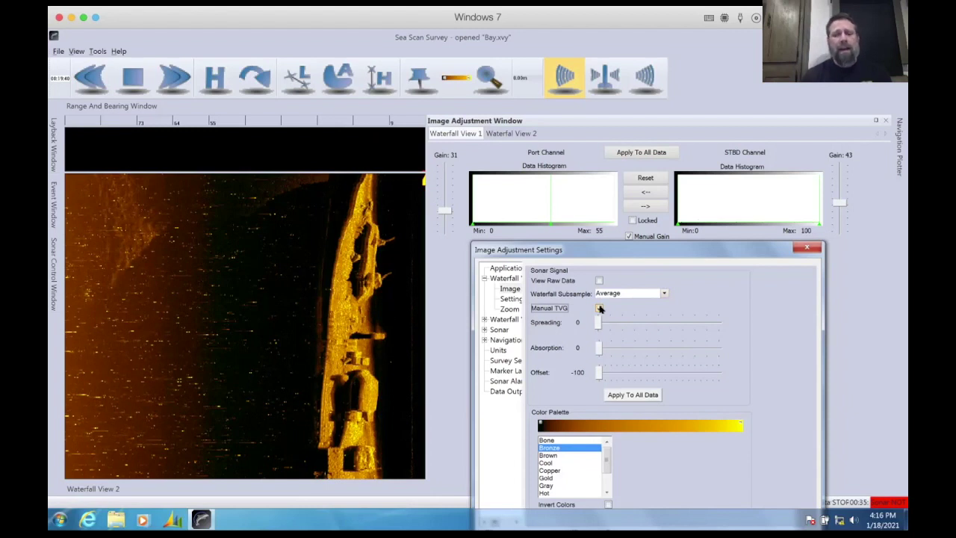
left_click(600, 307)
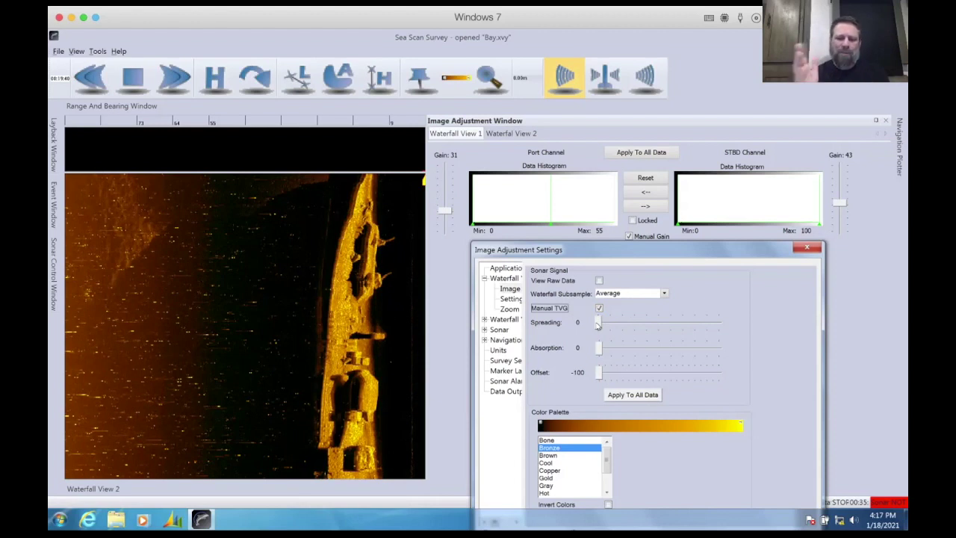
left_click_drag(597, 325, 657, 329)
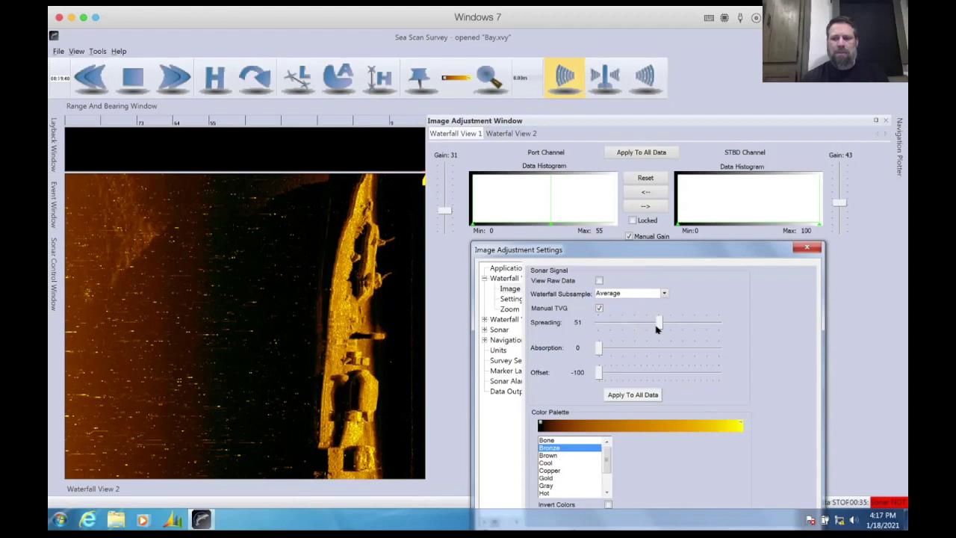
left_click(627, 396)
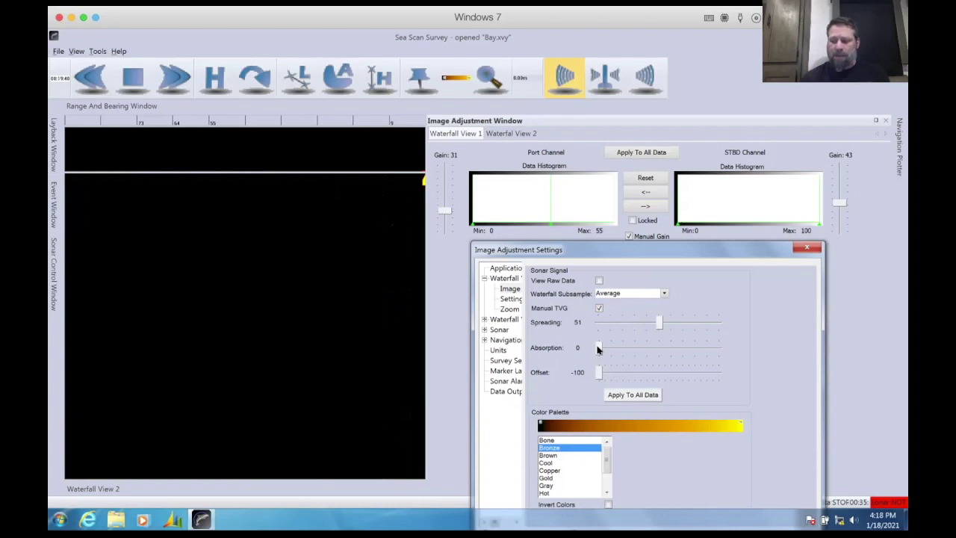
- Set the manual TVG absorption to 5 and the offset to 40, and apply them to all data
left_click_drag(598, 352, 605, 357)
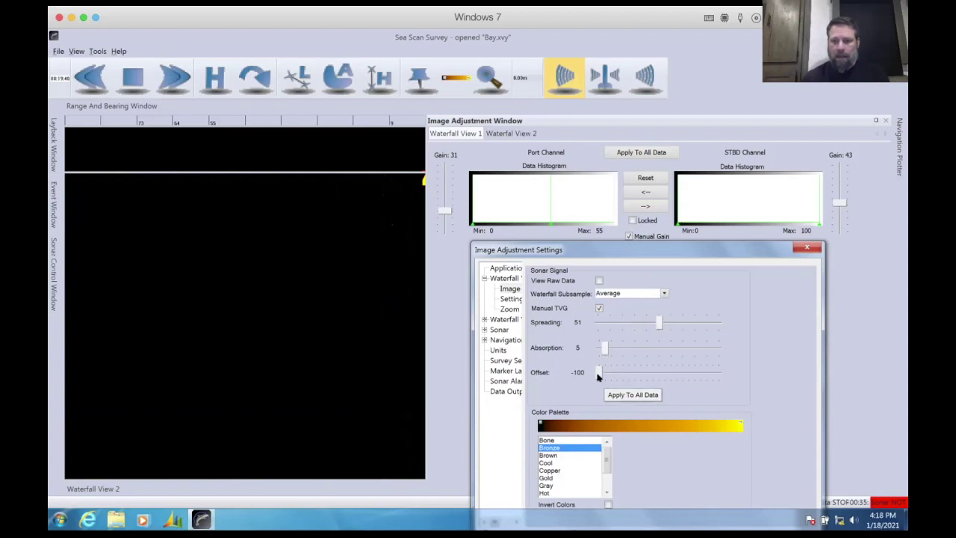
mouse_move(597, 375)
left_mouse_down()
mouse_move(688, 372)
mouse_move(599, 373)
left_mouse_up()
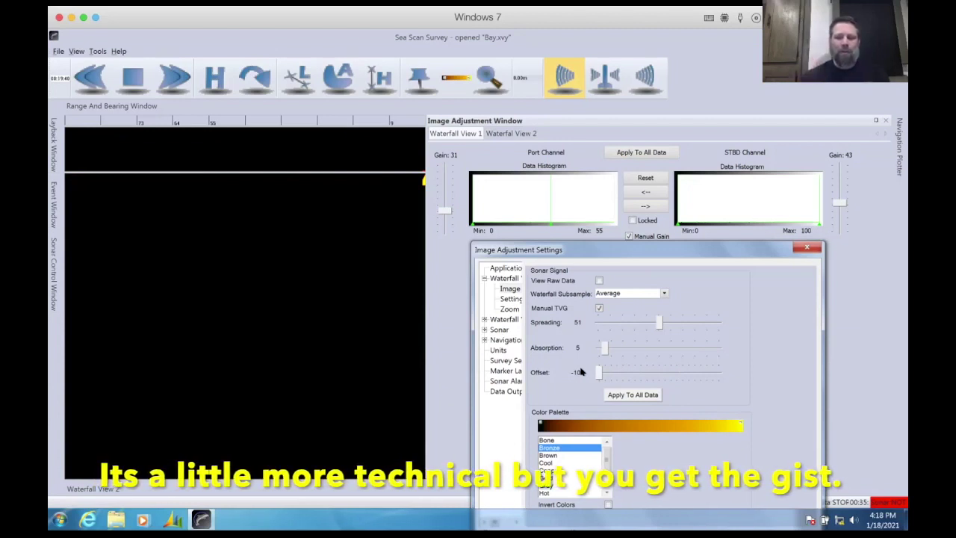
left_click_drag(598, 372, 681, 377)
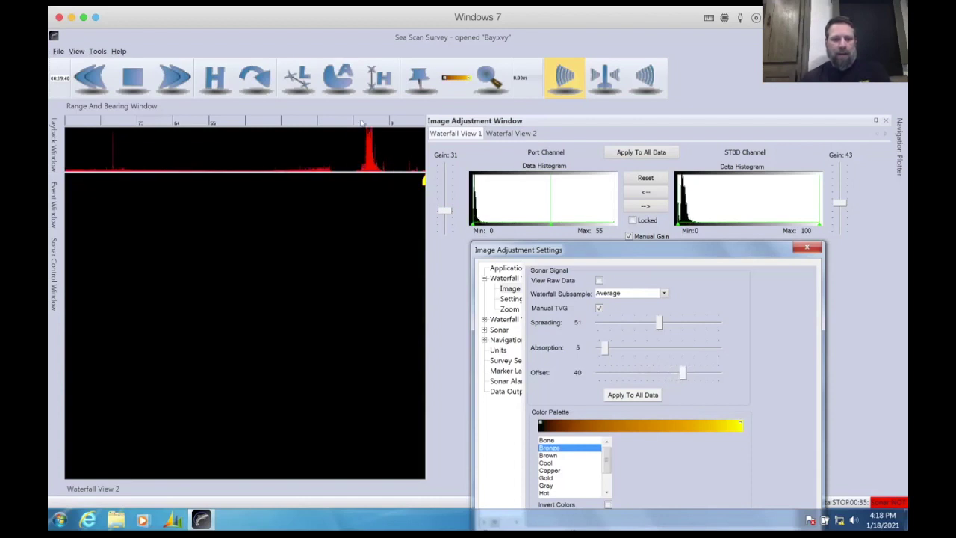
left_click(633, 395)
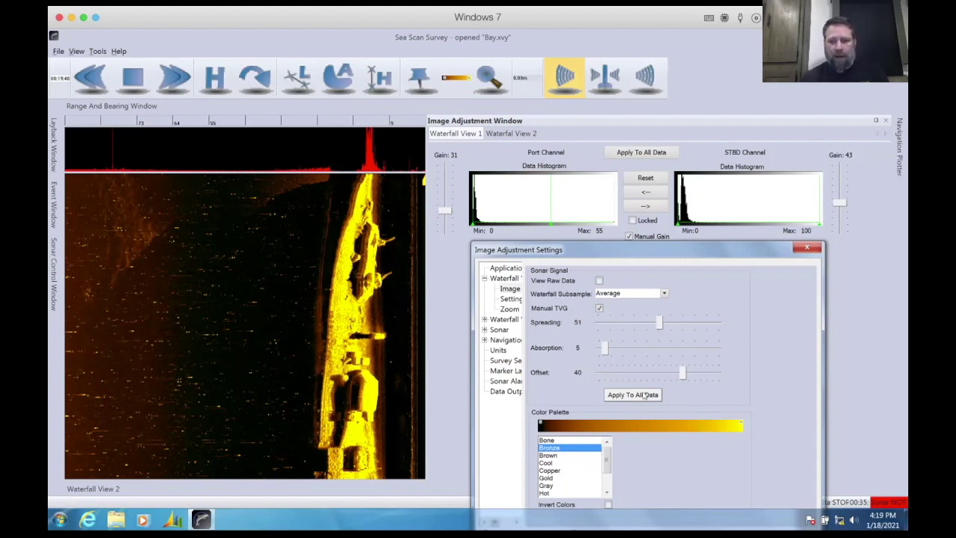
- Reduce the manual TVG spreading to 0, and apply it to all data
left_click_drag(671, 256, 669, 276)
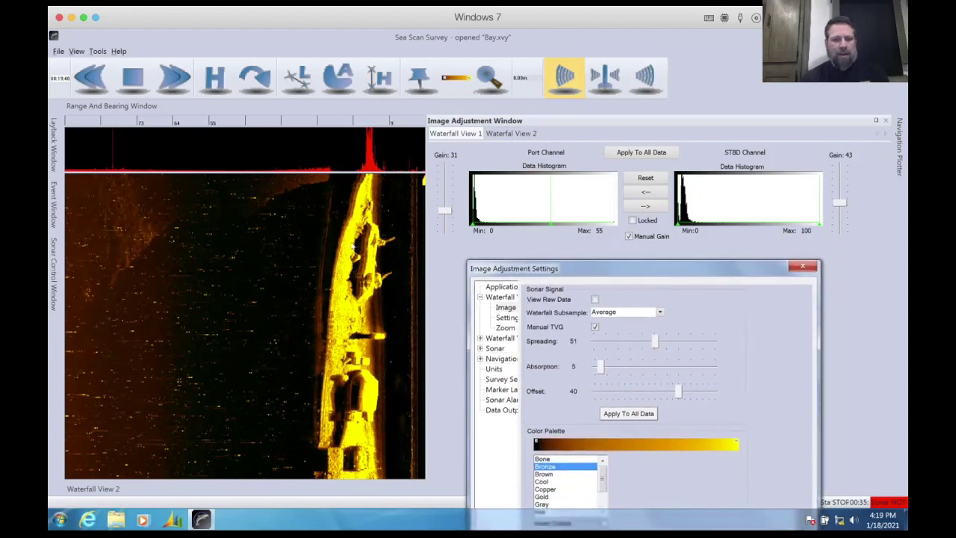
left_click_drag(652, 341, 587, 343)
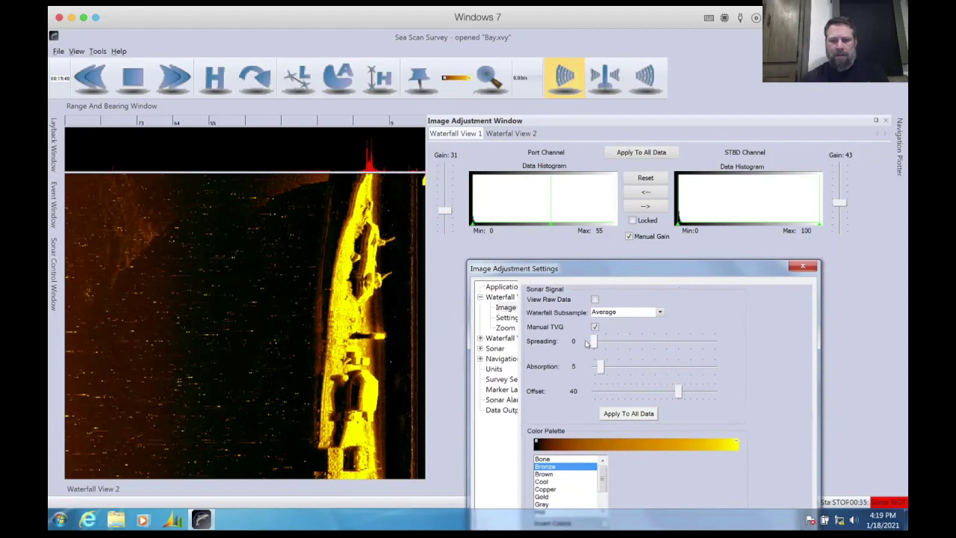
left_click(617, 415)
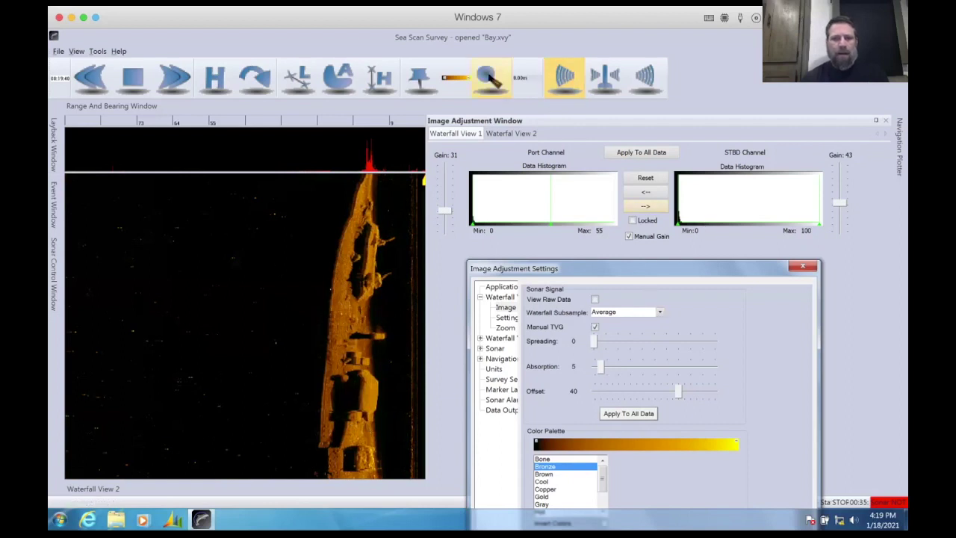
- Examine the wreck's bow, hull and deck structures with the magnifier
left_click(490, 78)
left_click(348, 303)
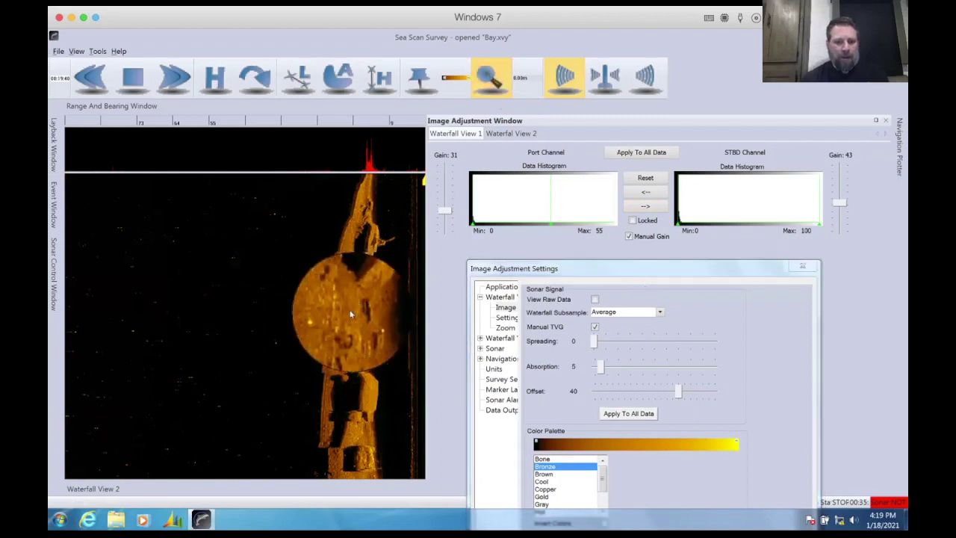
left_click_drag(344, 300, 356, 324)
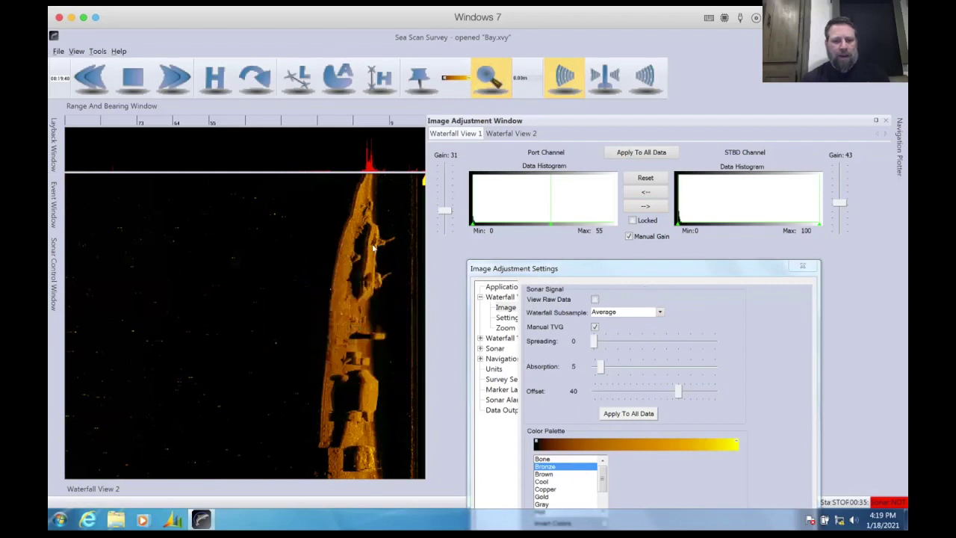
left_click_drag(363, 218, 374, 242)
left_click_drag(371, 280, 357, 234)
left_click_drag(347, 366, 351, 374)
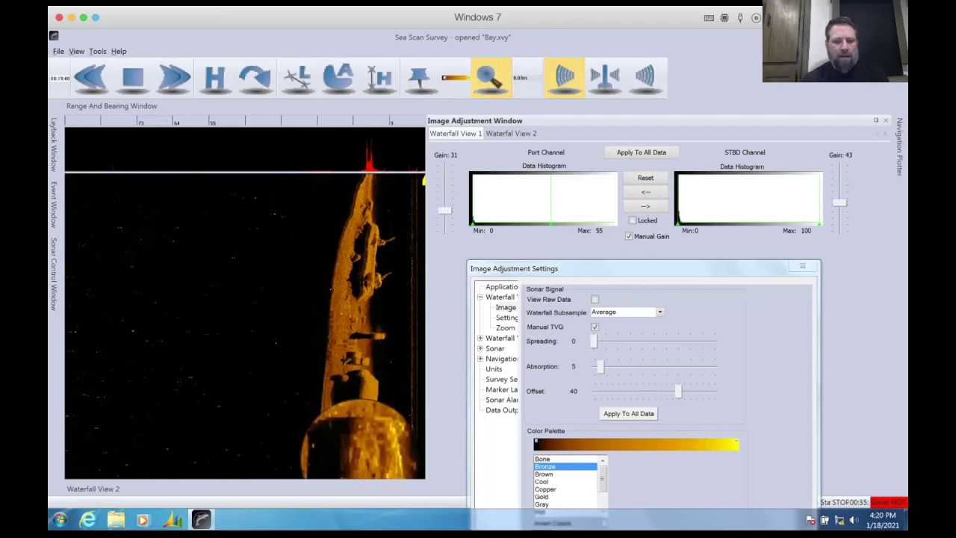
- Play the sonar record backward to the wreck's midsection, stop it, and magnify the structures there
left_click(91, 76)
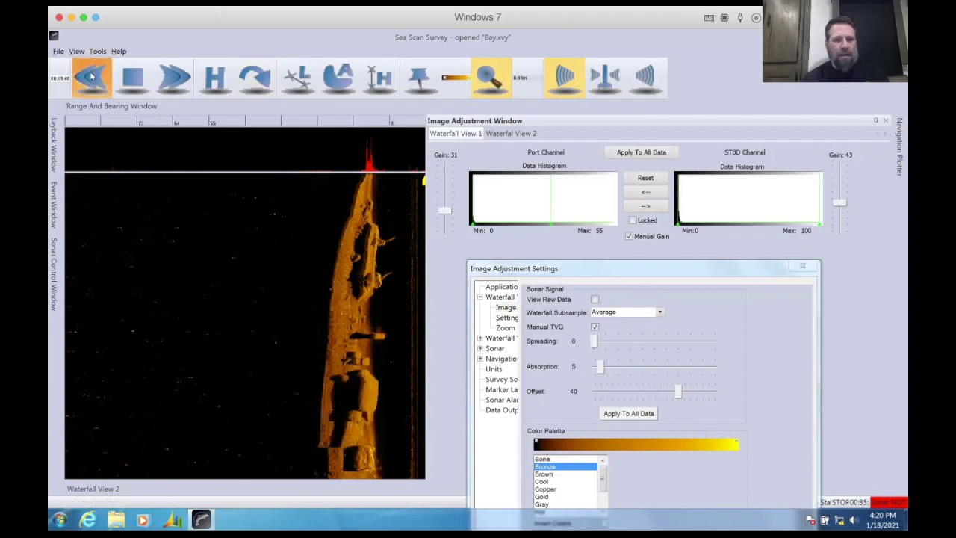
left_click(91, 77)
left_click(131, 81)
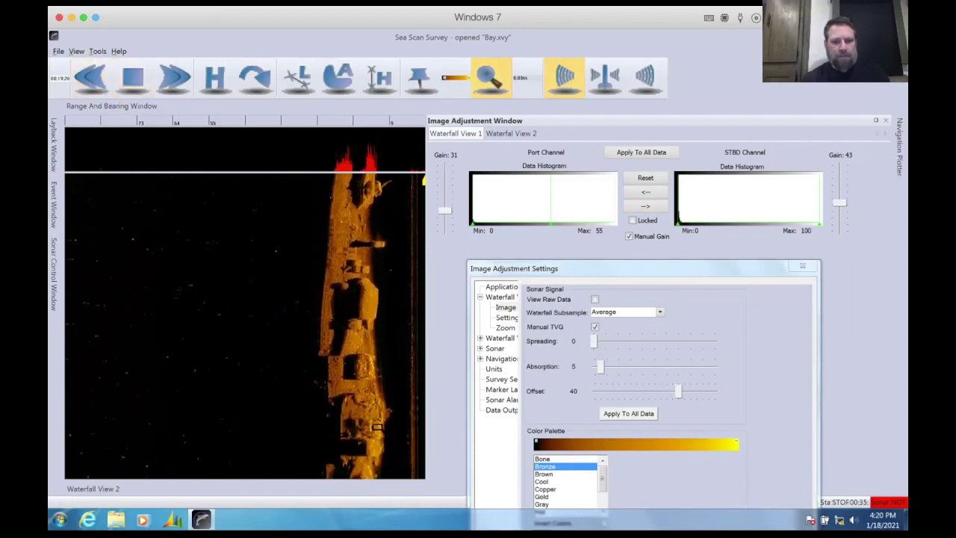
left_click_drag(359, 377, 360, 377)
- Show the port and starboard channels together, and play the record forward until the wreck's bow tip appears
left_click(610, 76)
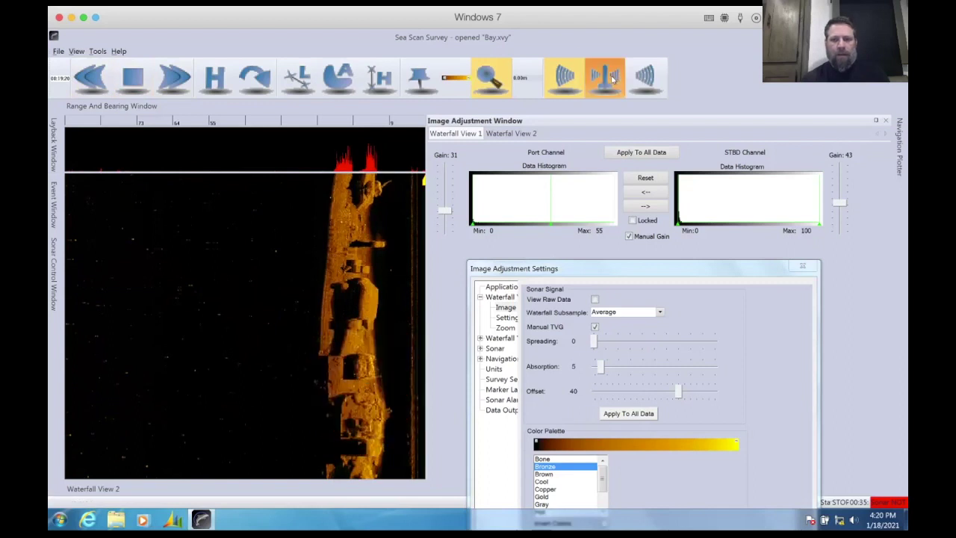
left_click(166, 78)
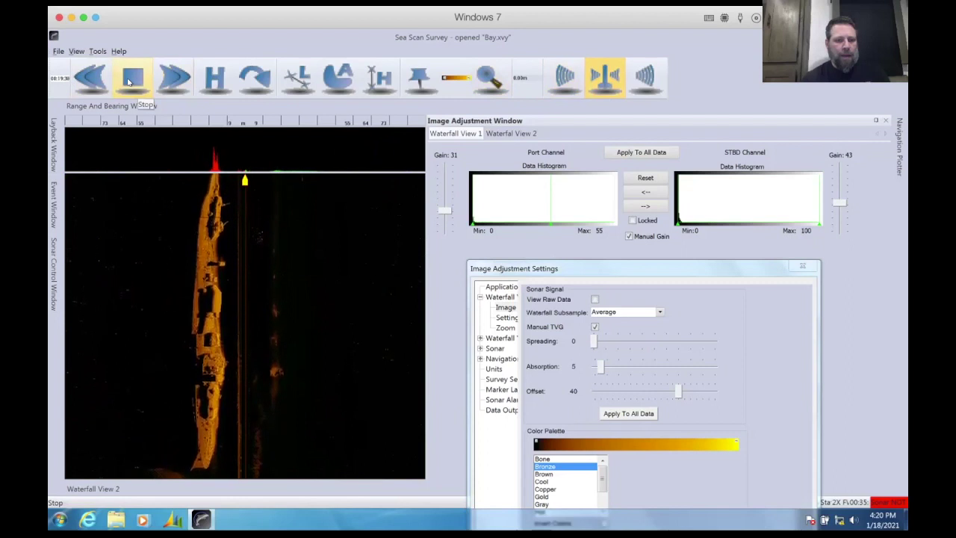
left_click(130, 79)
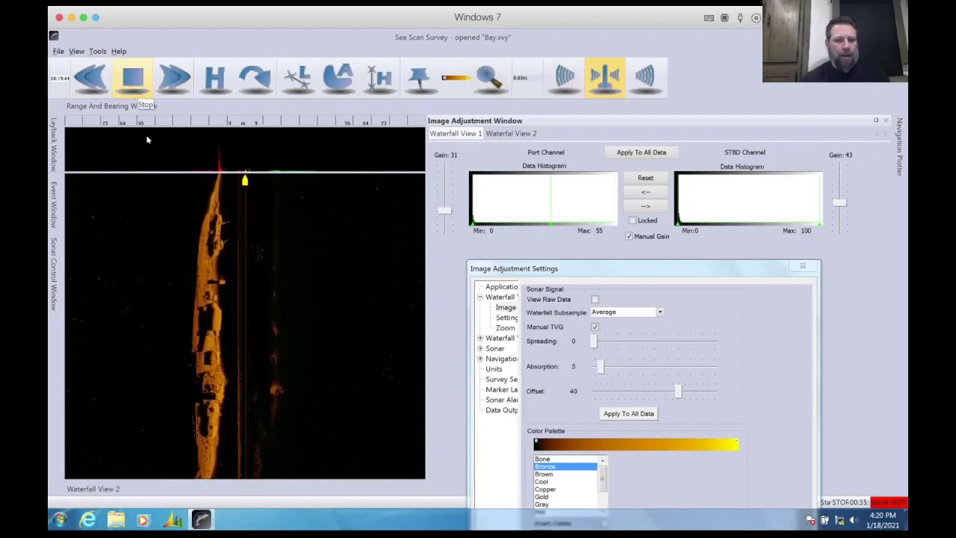
- Enlarge the waterfall by raising the divider below the signal trace, and play the record forward slightly before stopping
left_click_drag(166, 170, 163, 143)
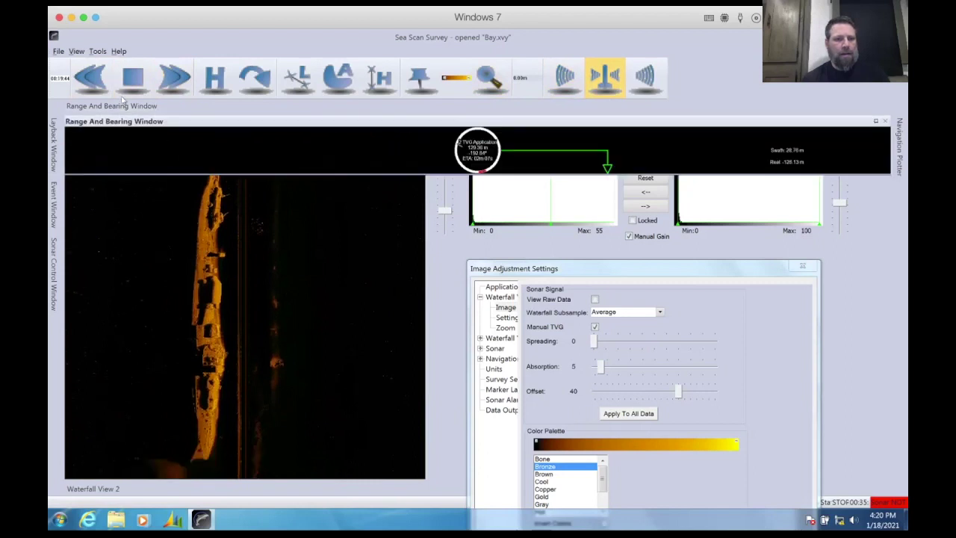
left_click(172, 81)
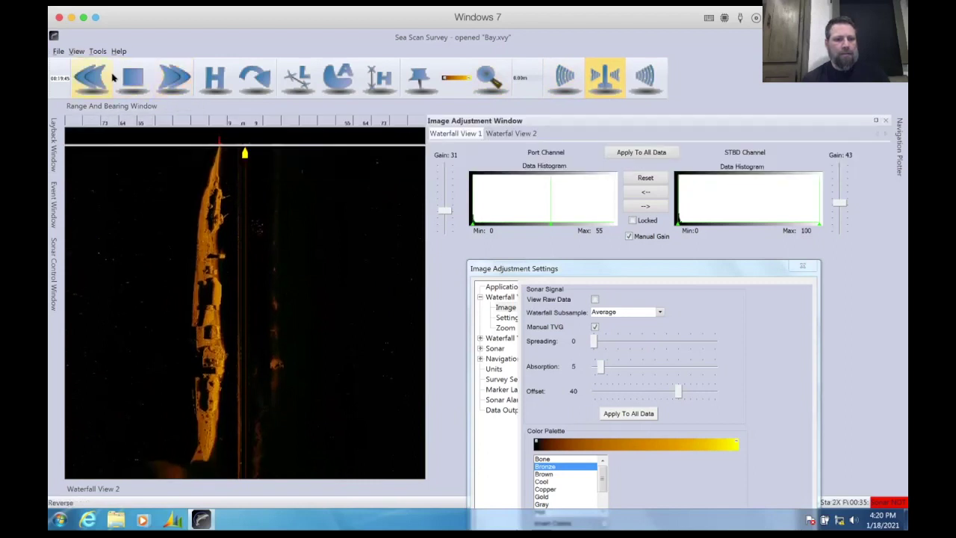
left_click(128, 80)
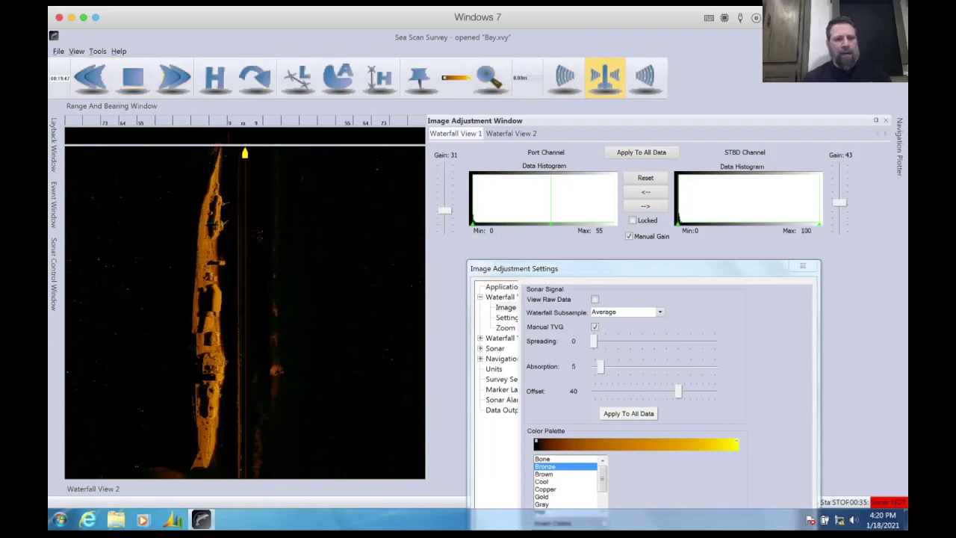
- Compare the wreck with manual TVG turned off on all data, and also turn off manual gain on all data
left_click(487, 81)
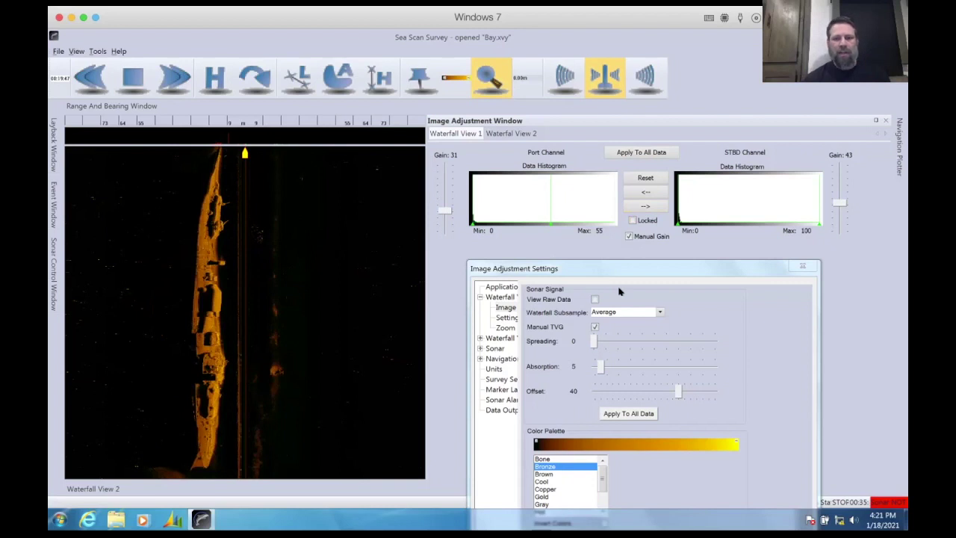
left_click(594, 326)
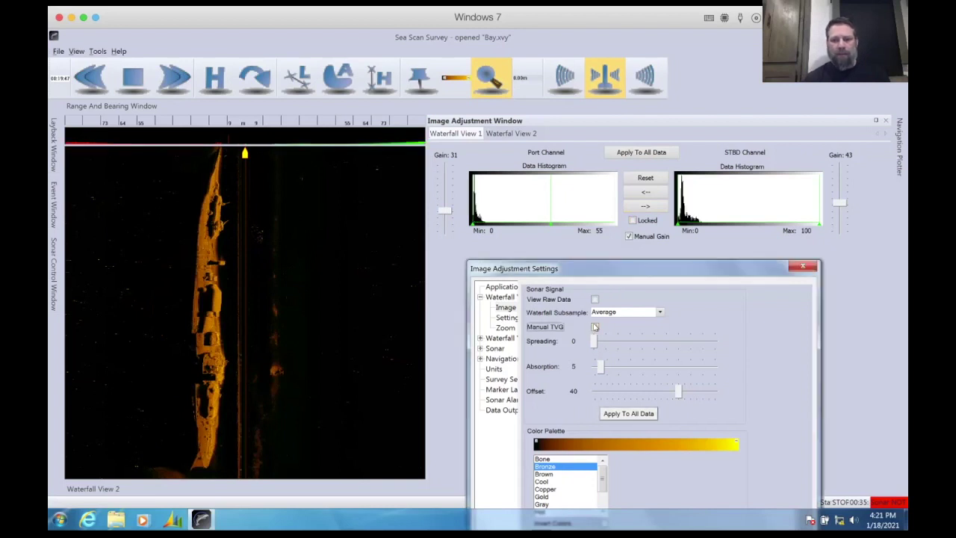
left_click(635, 413)
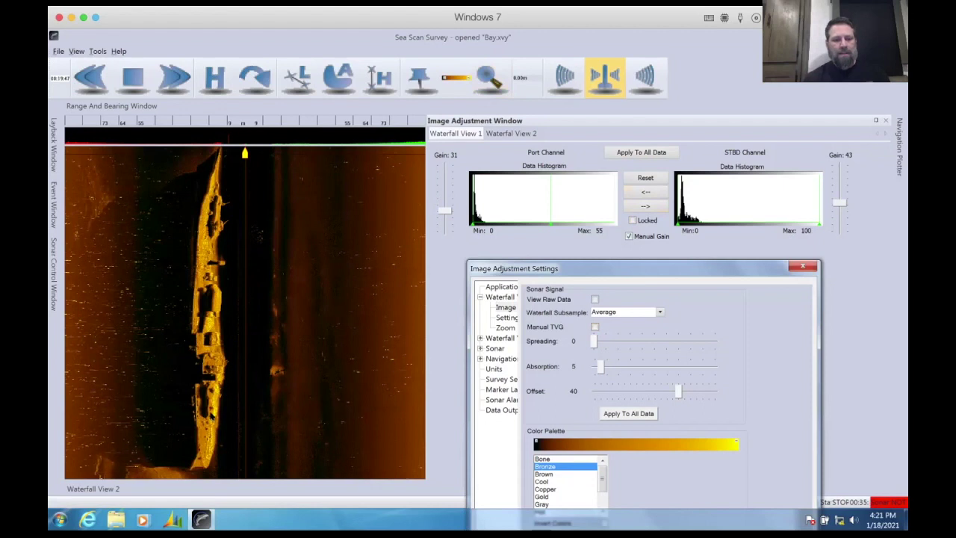
left_click(629, 236)
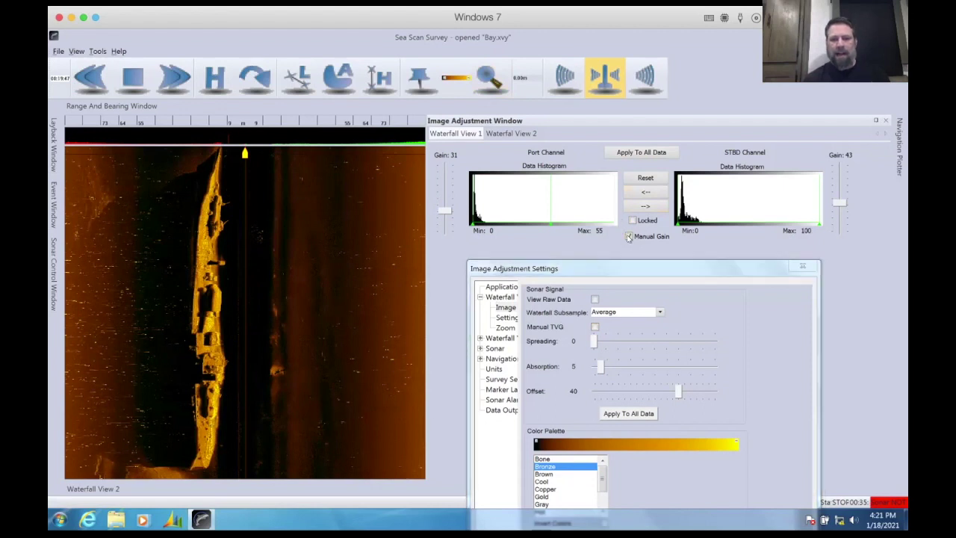
left_click(642, 153)
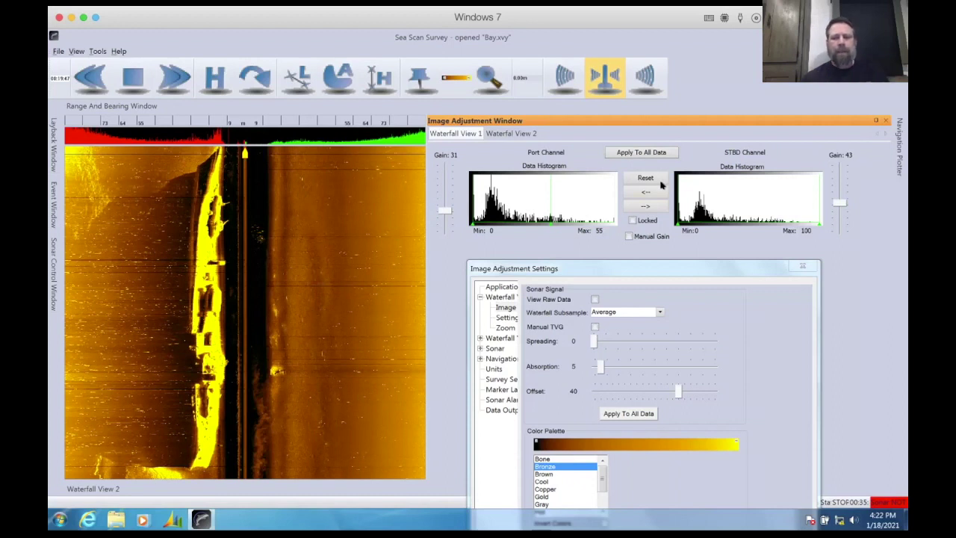
- Re-enable manual gain and manual TVG, applying each to all data
left_click(628, 236)
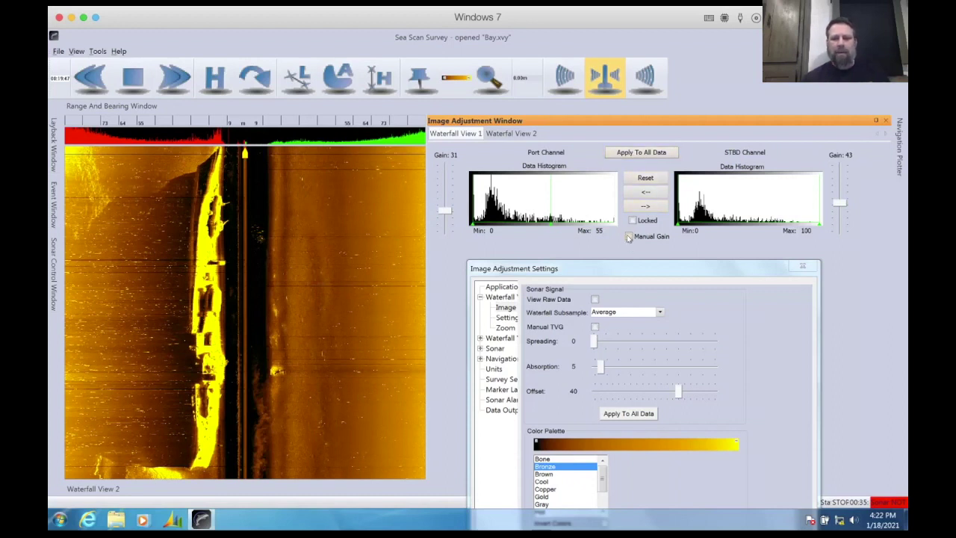
left_click(641, 152)
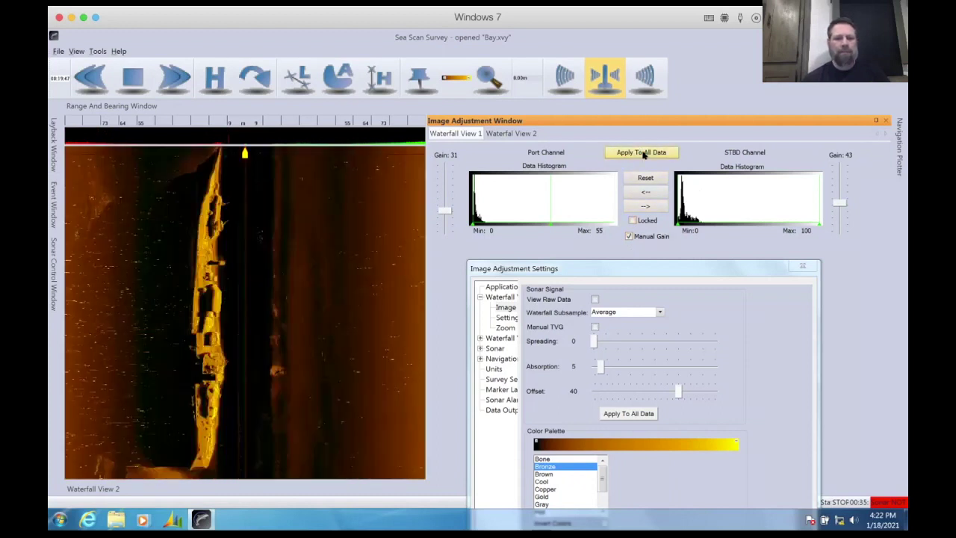
left_click(594, 328)
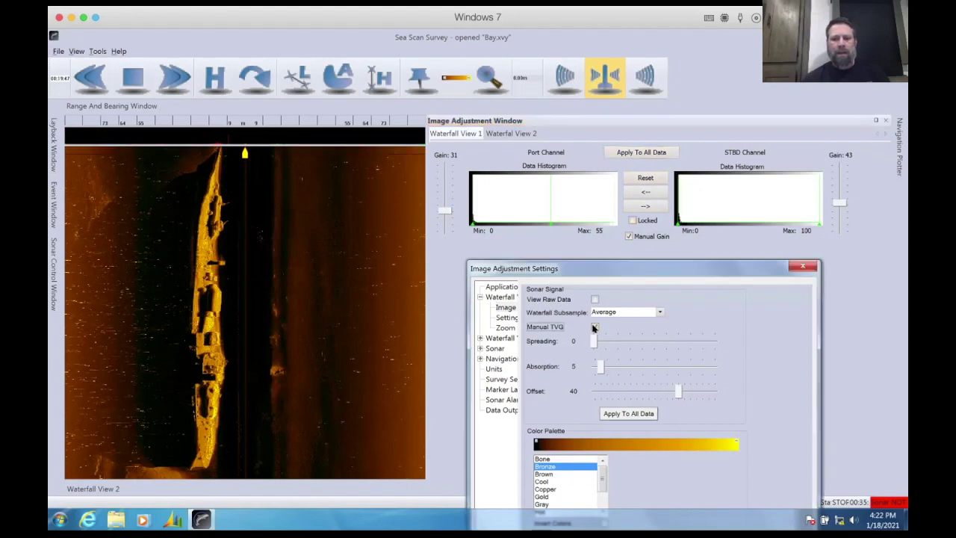
left_click(625, 416)
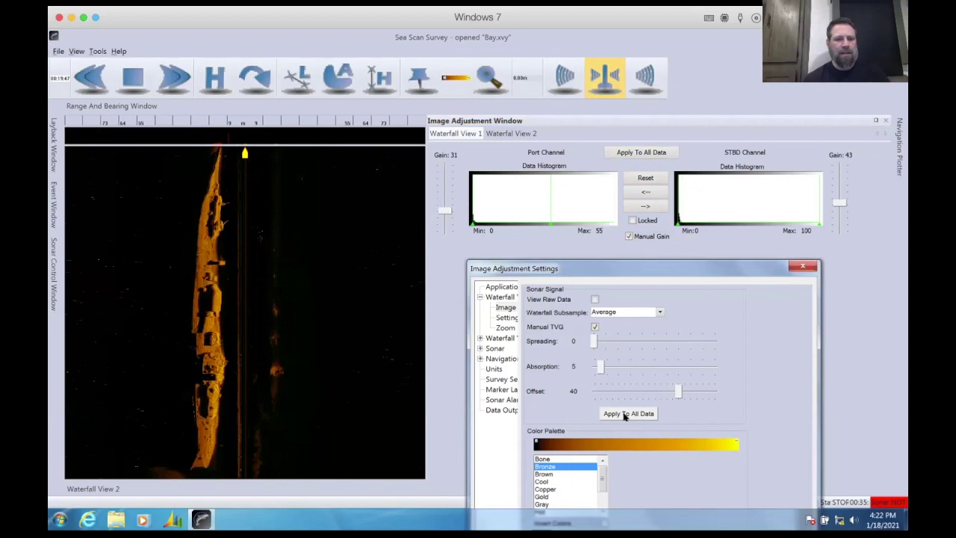